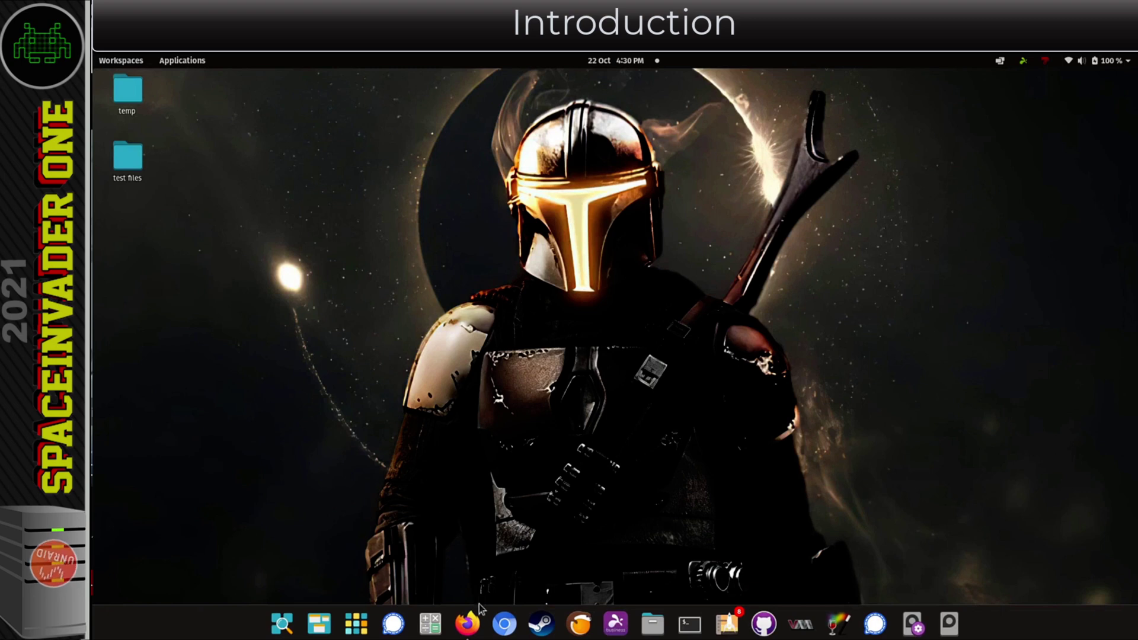
# Step: Launch Firefox from the dock to reach the Tdarr V2 homepage at tdarr.io
pyautogui.click(468, 624)
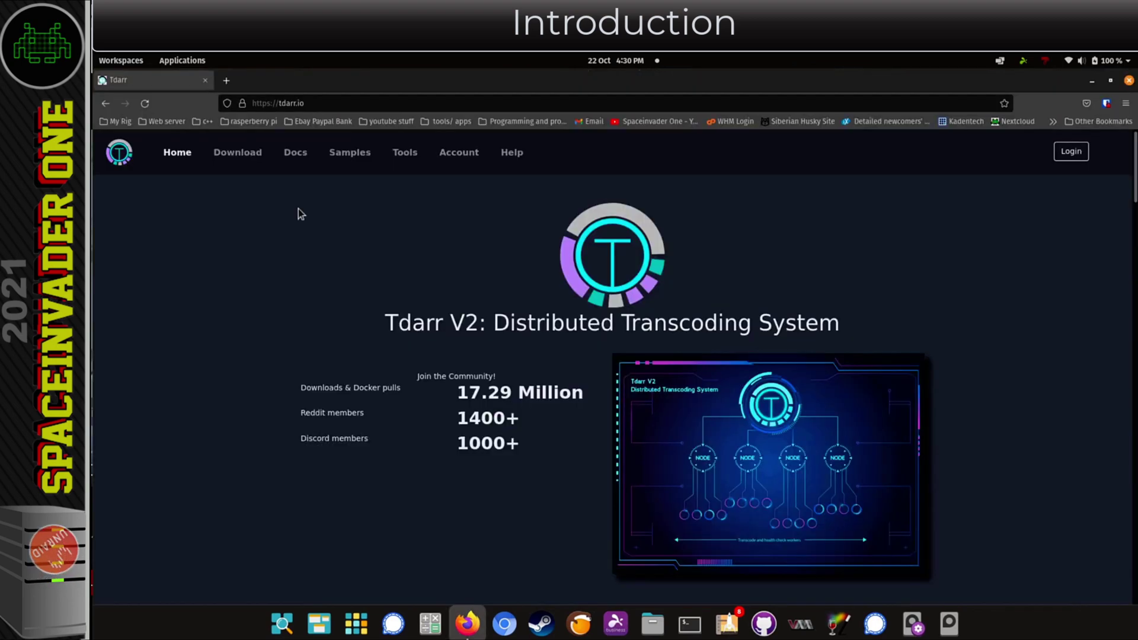
# Step: Get the linux_x64 Tdarr_Updater zip from the Download installation page
pyautogui.click(237, 153)
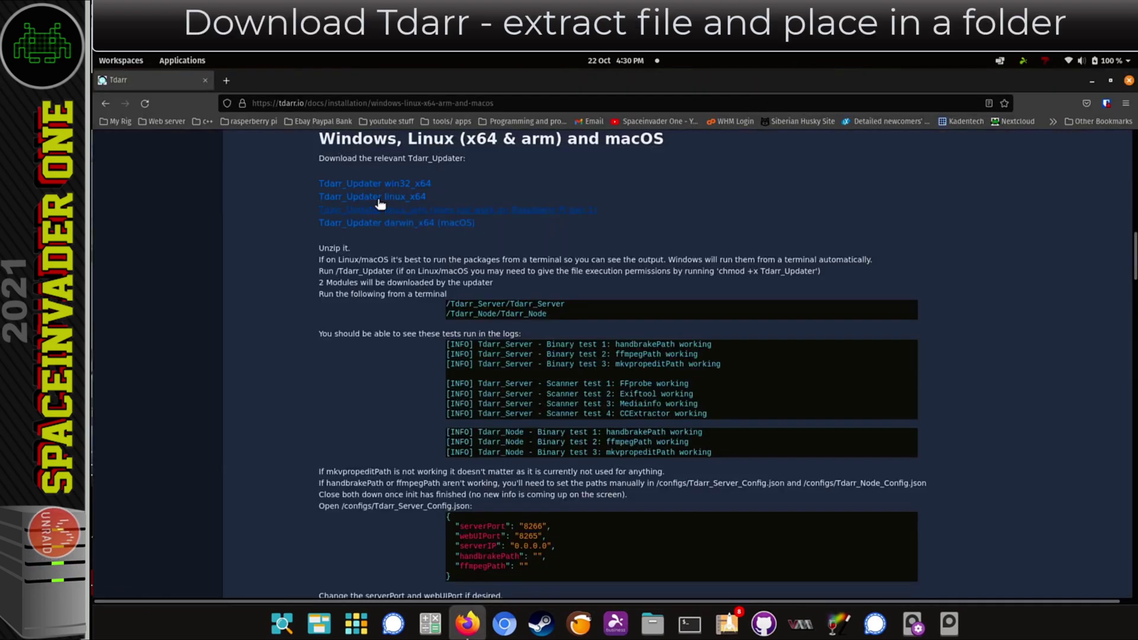
pyautogui.click(380, 201)
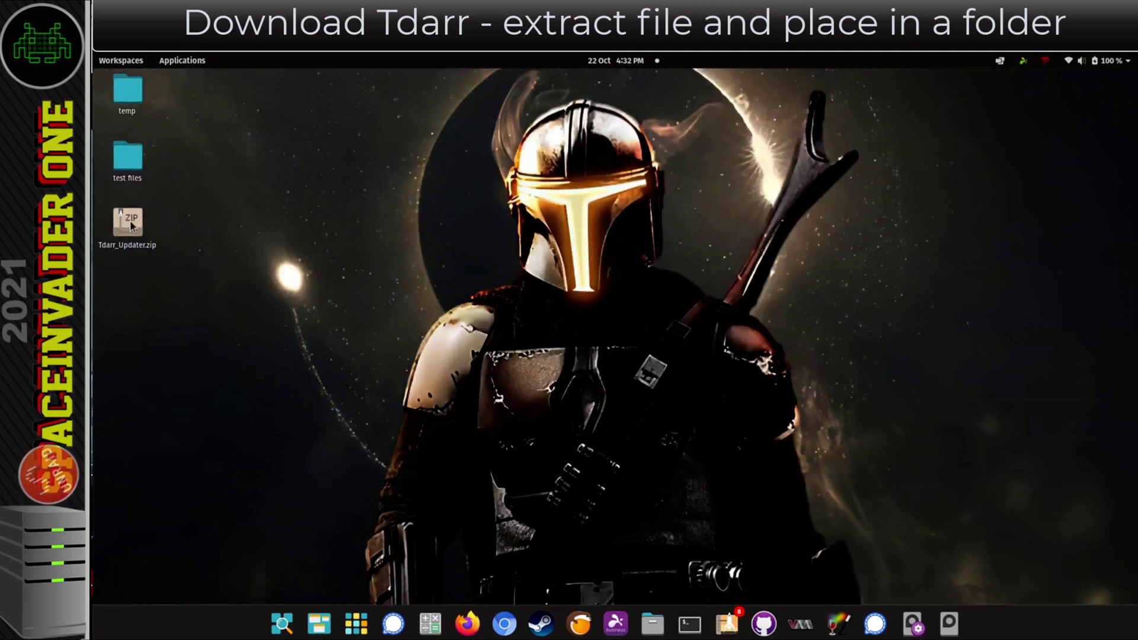
# Step: Extract the updater zip on the desktop and create a new folder named tdarr
pyautogui.rightClick(135, 226)
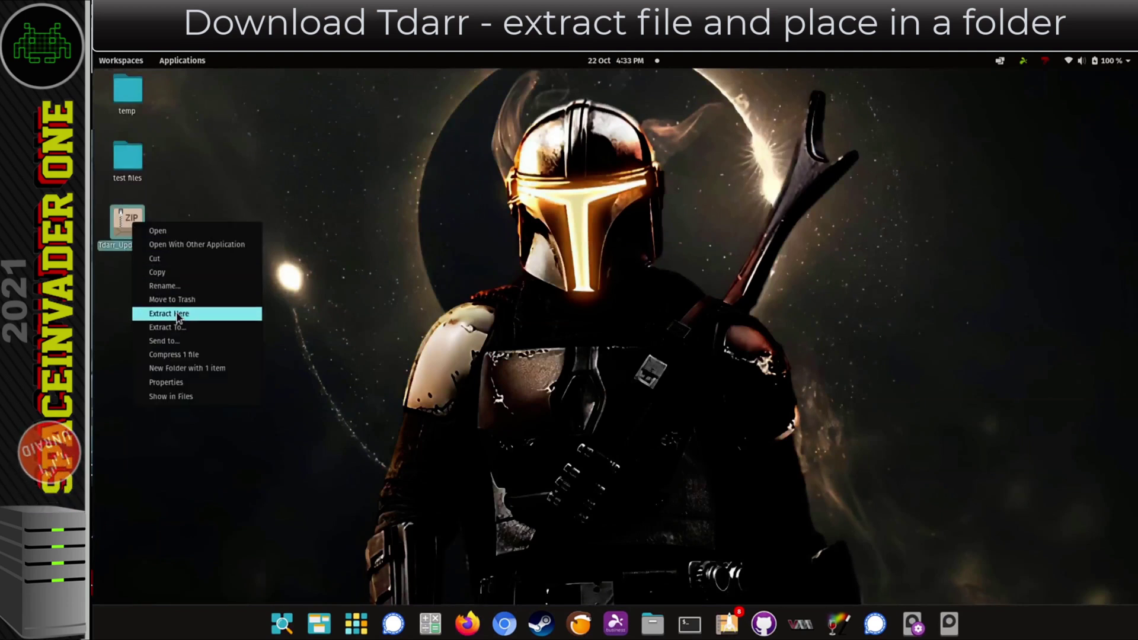
pyautogui.click(172, 314)
pyautogui.rightClick(195, 289)
pyautogui.click(204, 299)
pyautogui.write('td')
pyautogui.press('BackSpace')
pyautogui.write('emp')
pyautogui.press('Return')
# Step: Move Tdarr_Updater into the tdarr folder and clear the leftover zip from the desktop
pyautogui.moveTo(122, 299); pyautogui.dragTo(131, 238)
pyautogui.rightClick(191, 299)
pyautogui.click(254, 357)
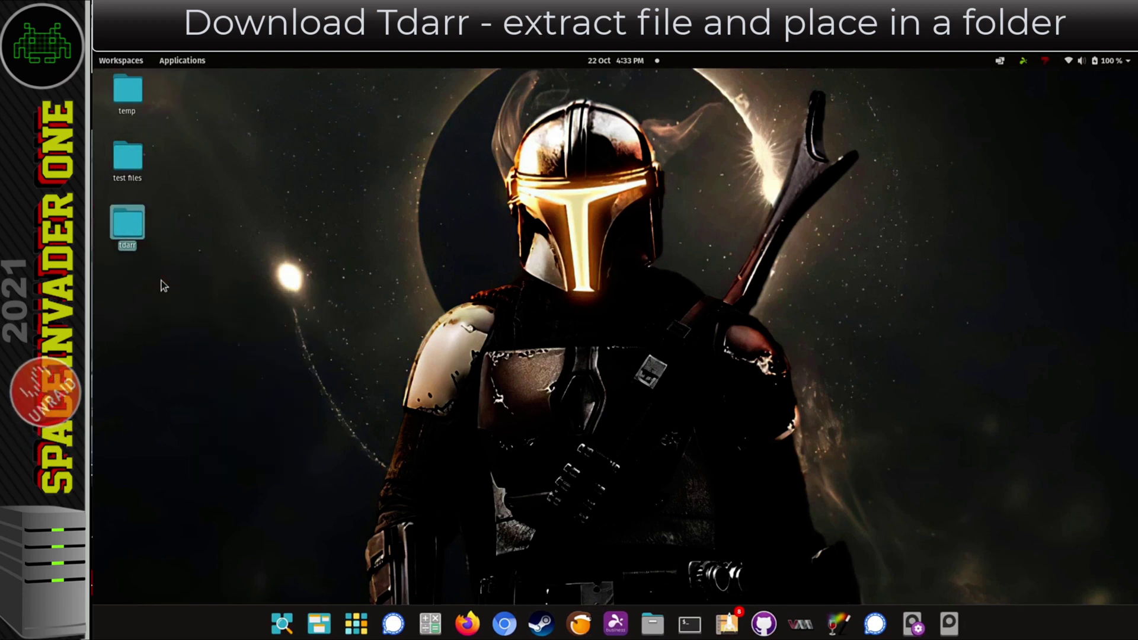
# Step: In the tdarr folder, allow Tdarr_Updater to execute as a program via Properties > Permissions
pyautogui.doubleClick(131, 228)
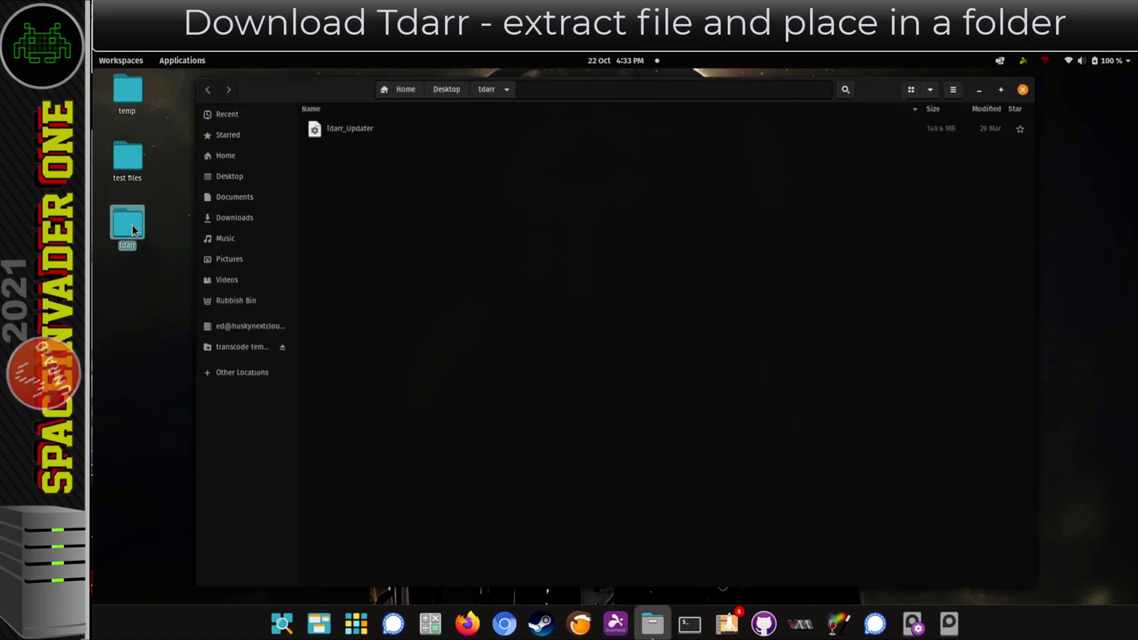
pyautogui.click(344, 136)
pyautogui.rightClick(343, 135)
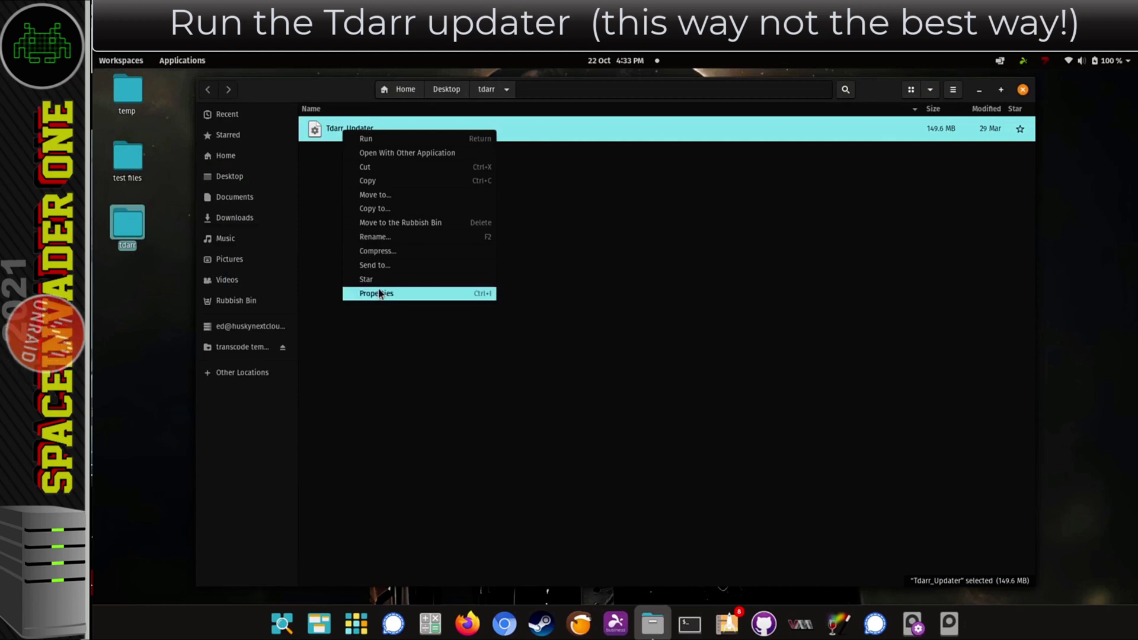
pyautogui.click(378, 294)
pyautogui.click(653, 200)
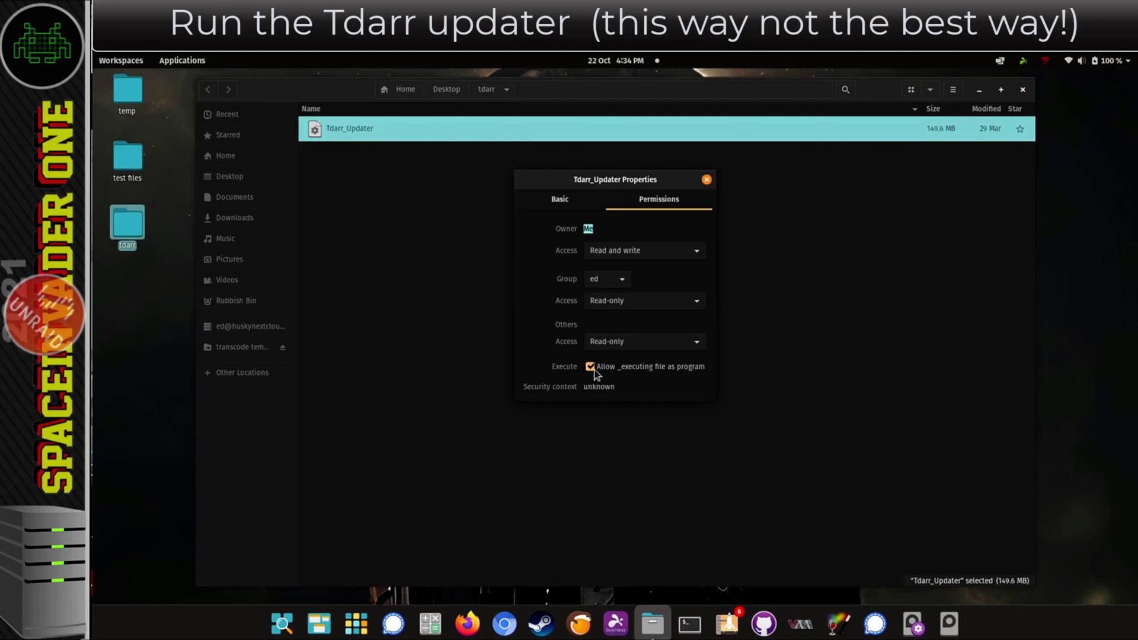
pyautogui.click(707, 179)
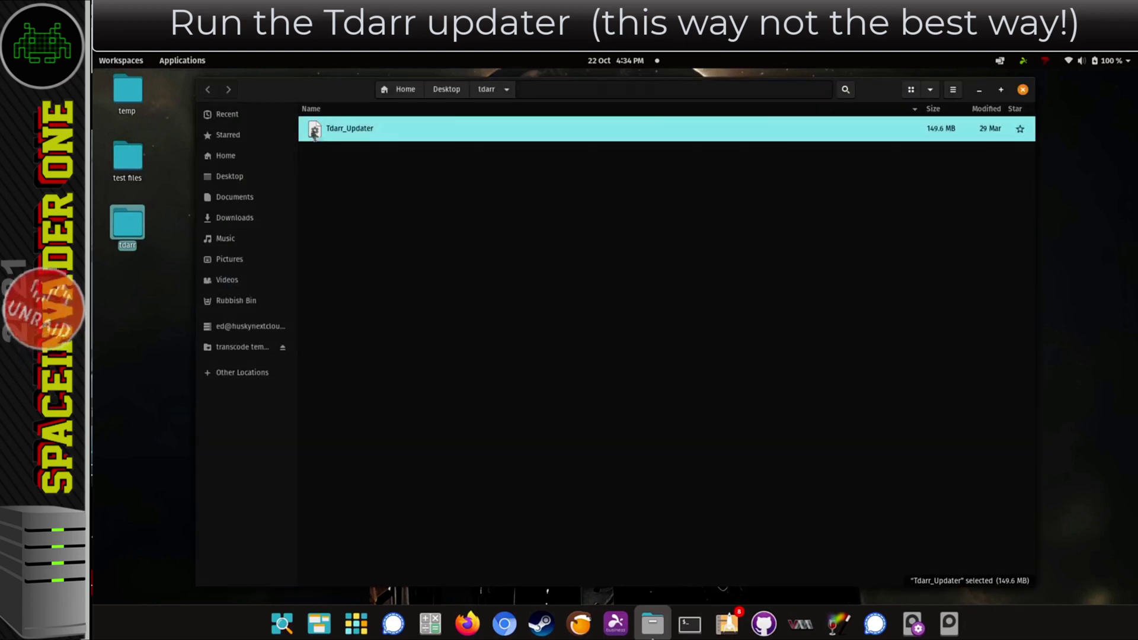
pyautogui.rightClick(711, 183)
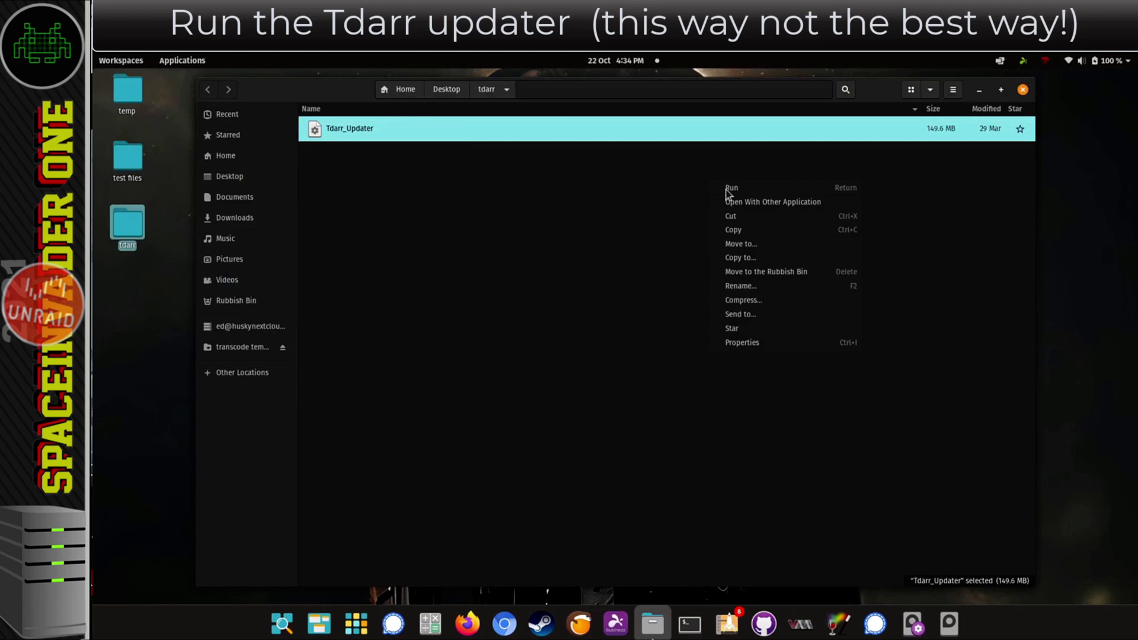
# Step: Run Tdarr_Updater to generate configs, logs, Tdarr_Node, Tdarr_Server and README.txt
pyautogui.click(731, 189)
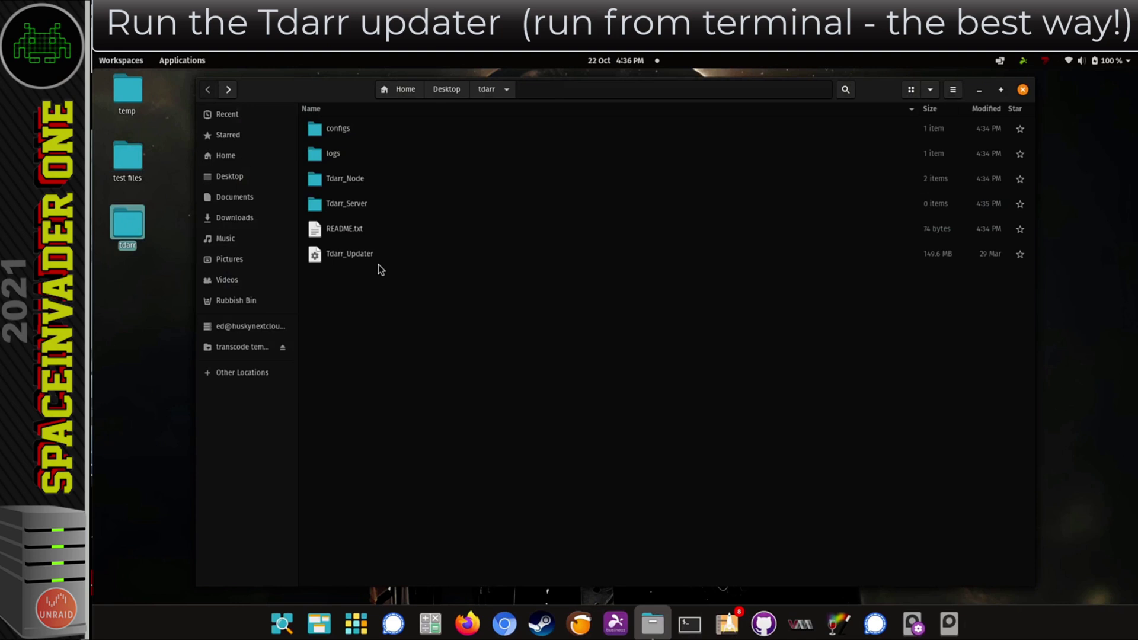
# Step: Move the five generated items, configs through README.txt, to the Rubbish Bin
pyautogui.keyDown('shift'); pyautogui.click(356, 229); pyautogui.keyUp('shift')
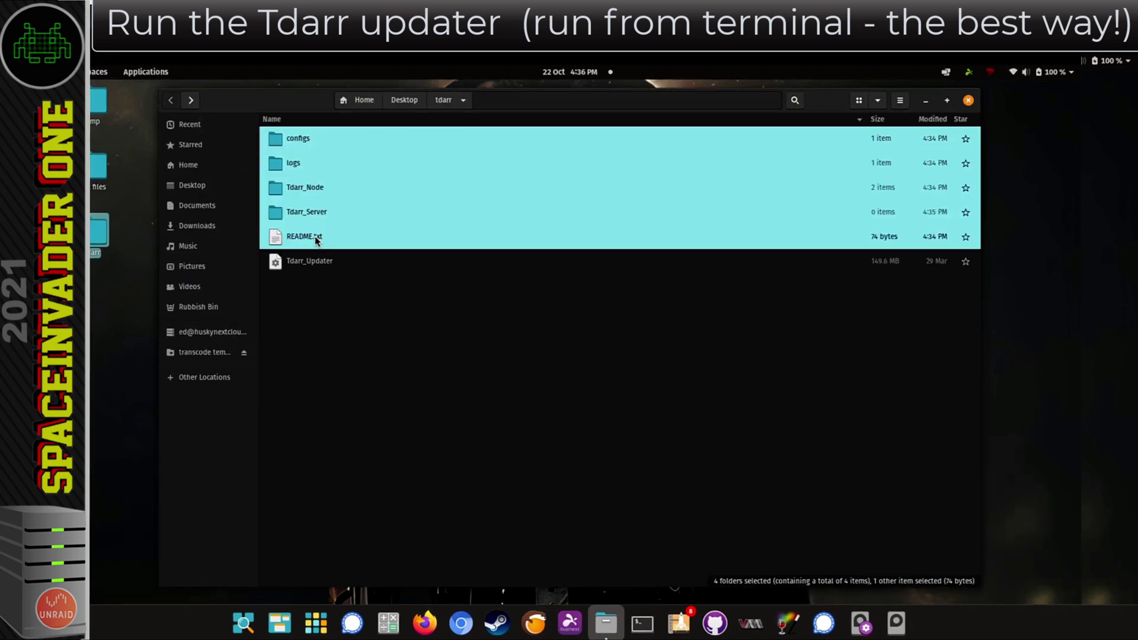
pyautogui.rightClick(321, 234)
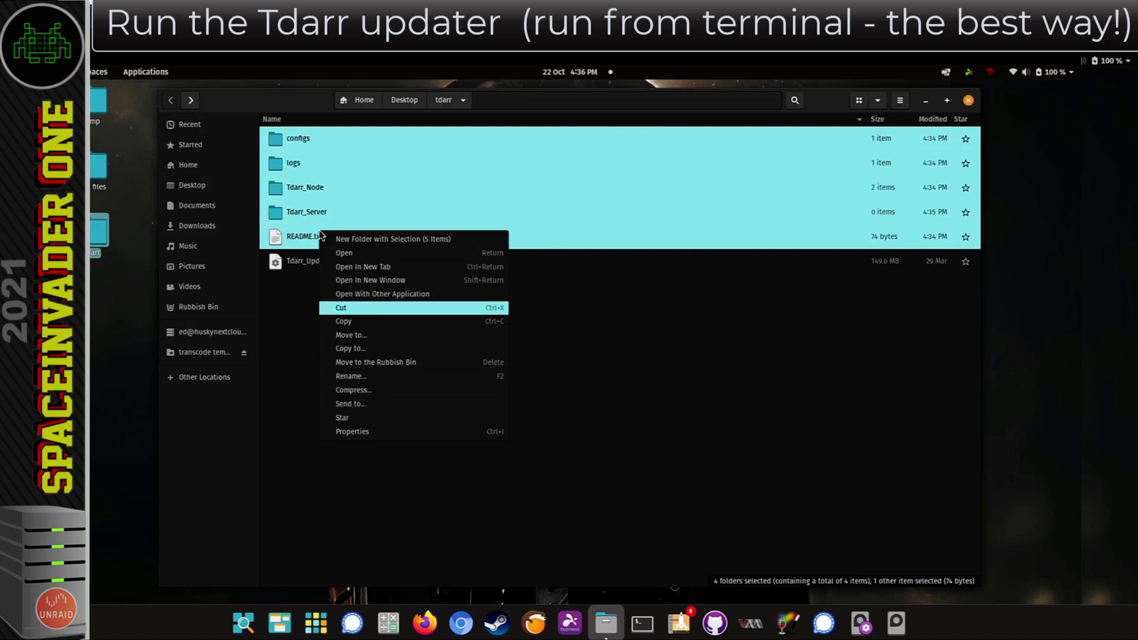
pyautogui.click(375, 363)
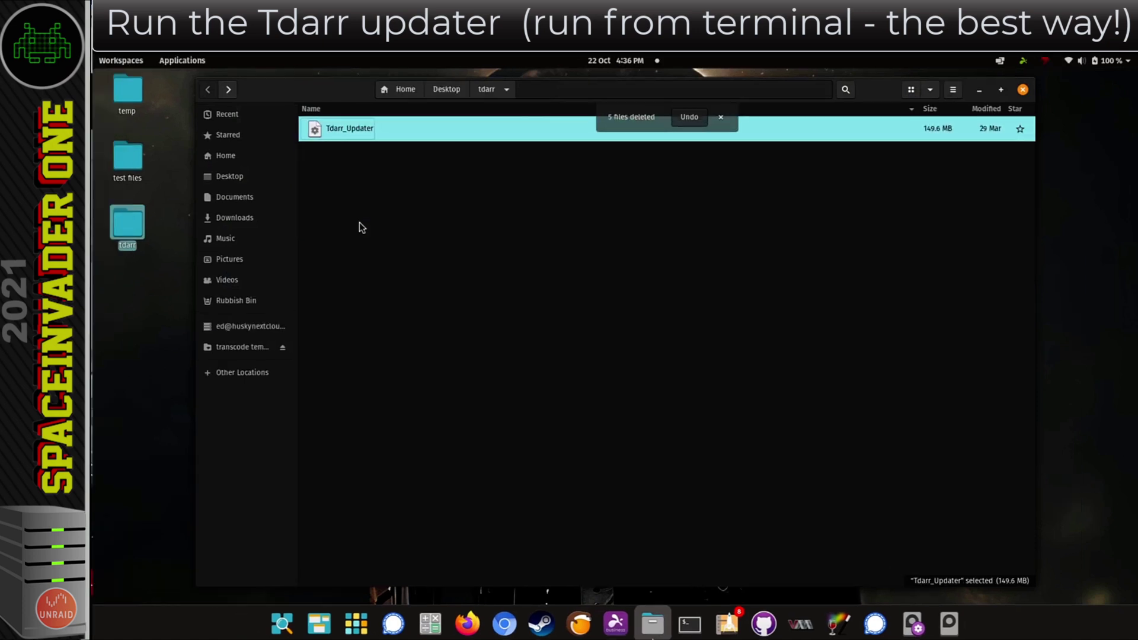
# Step: Tile a new terminal beside the Files window and drop Tdarr_Updater's path into it
pyautogui.press('super+t')
pyautogui.click(272, 176)
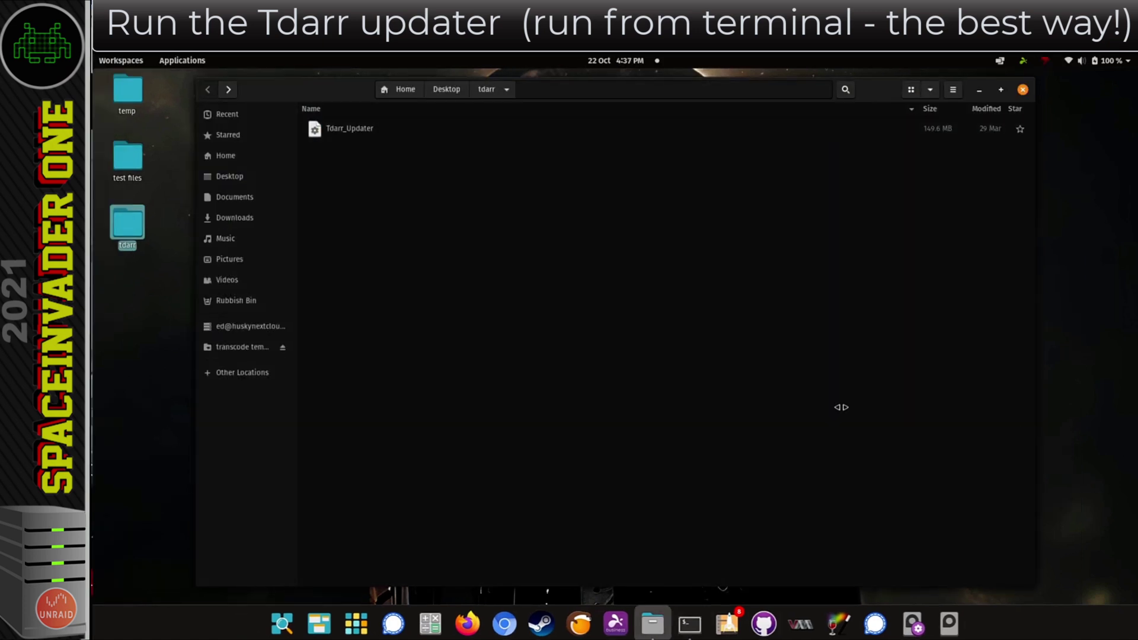
pyautogui.moveTo(838, 407); pyautogui.dragTo(464, 390)
pyautogui.moveTo(782, 178); pyautogui.dragTo(808, 177)
pyautogui.moveTo(376, 133); pyautogui.dragTo(737, 241)
# Step: Run Tdarr_Updater in the terminal until it reports Finished, then open the Tdarr_Server folder
pyautogui.click(920, 206)
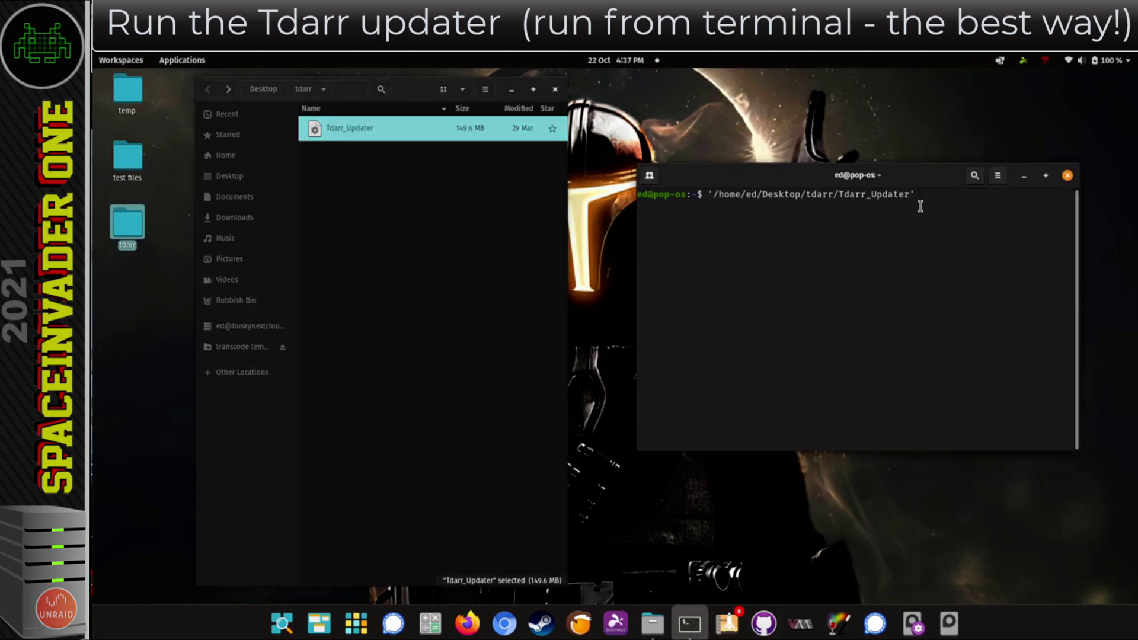
pyautogui.press('Return')
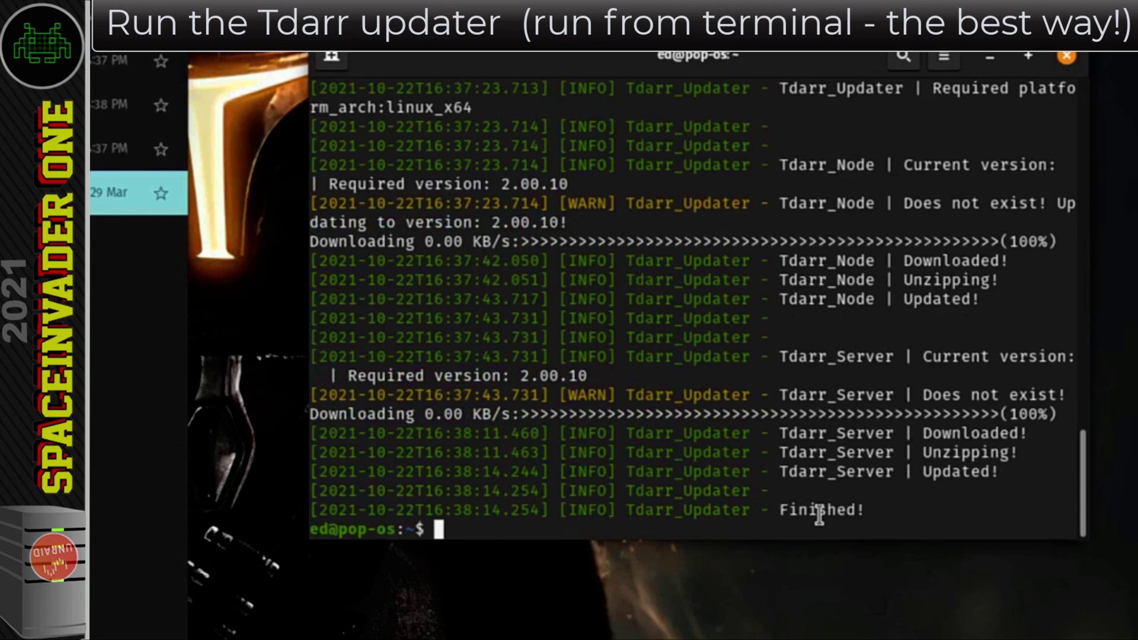
pyautogui.doubleClick(819, 511)
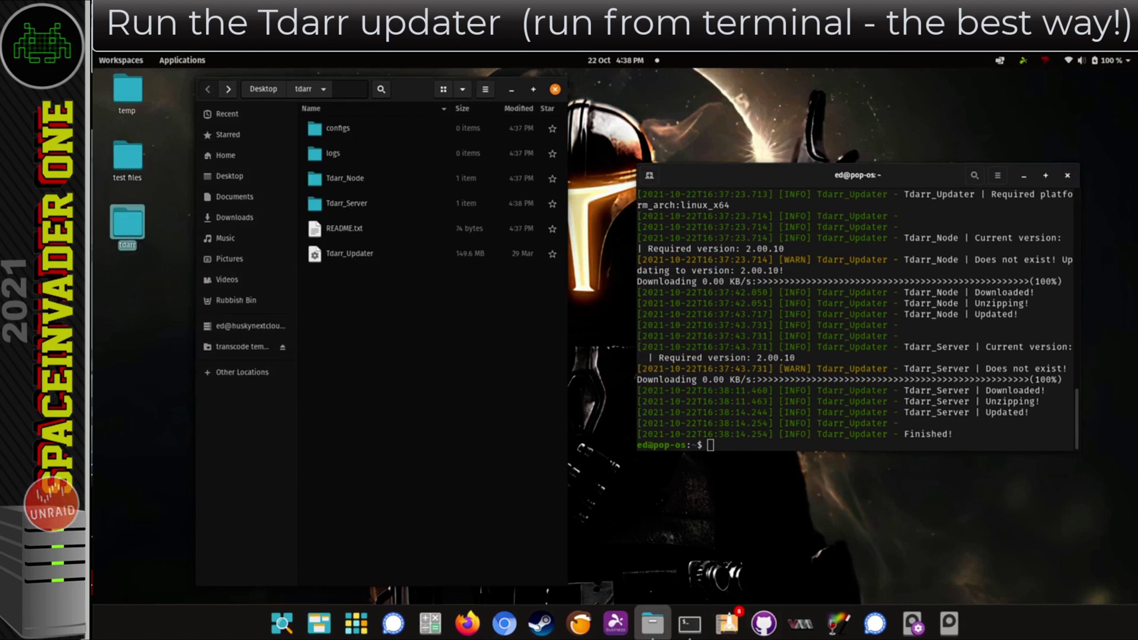
pyautogui.doubleClick(347, 205)
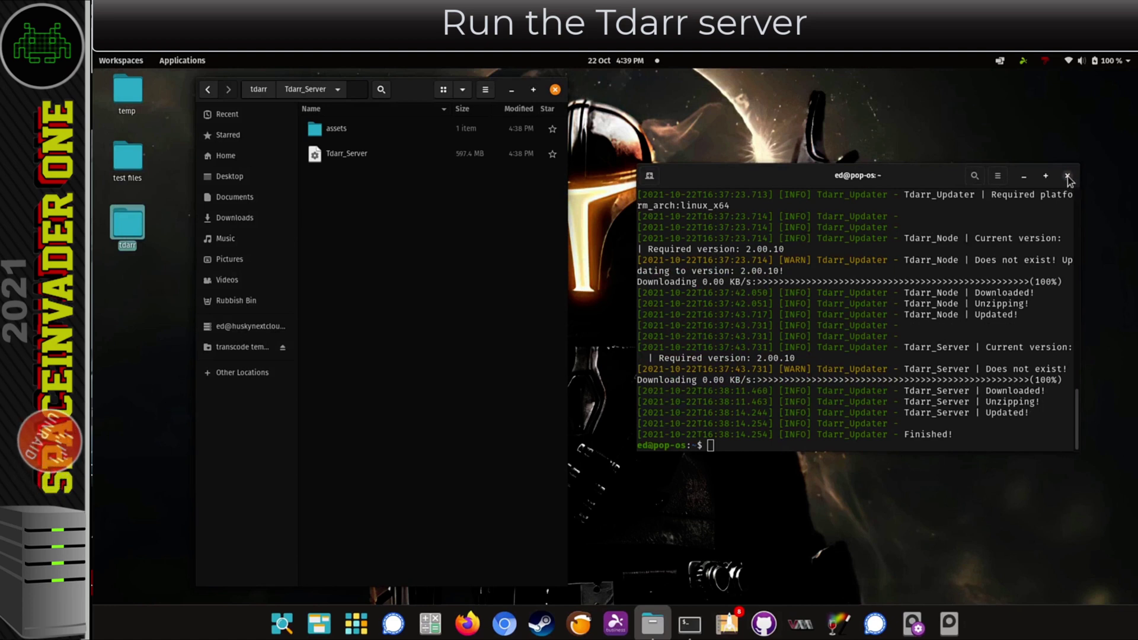
# Step: Start Tdarr_Server from a fresh terminal window
pyautogui.click(1067, 176)
pyautogui.press('super+t')
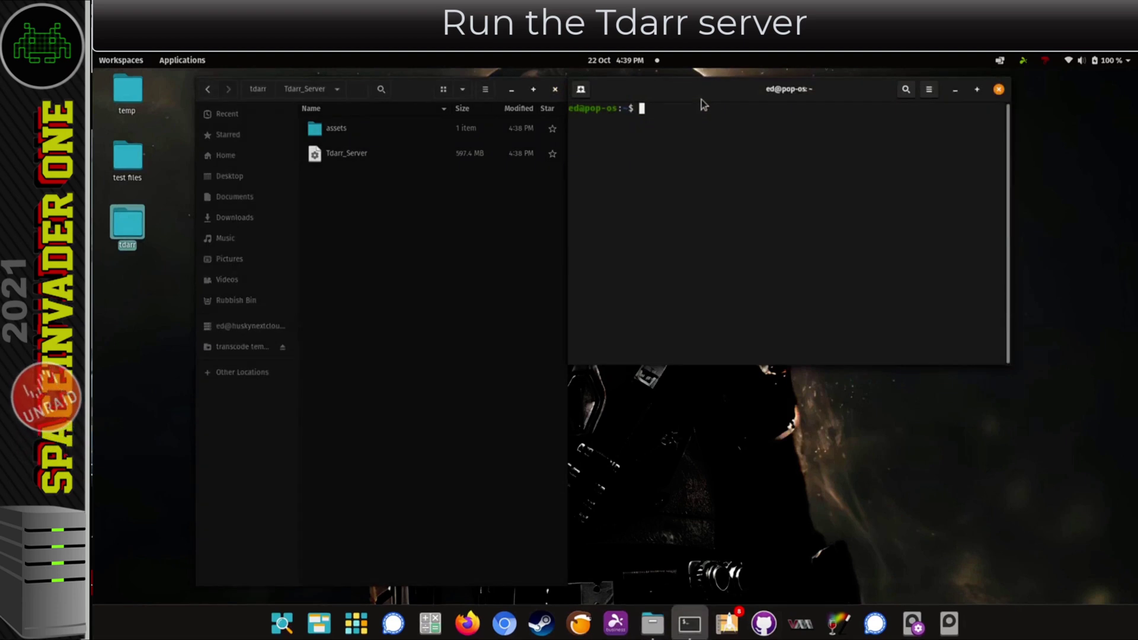
pyautogui.moveTo(397, 149); pyautogui.dragTo(674, 125)
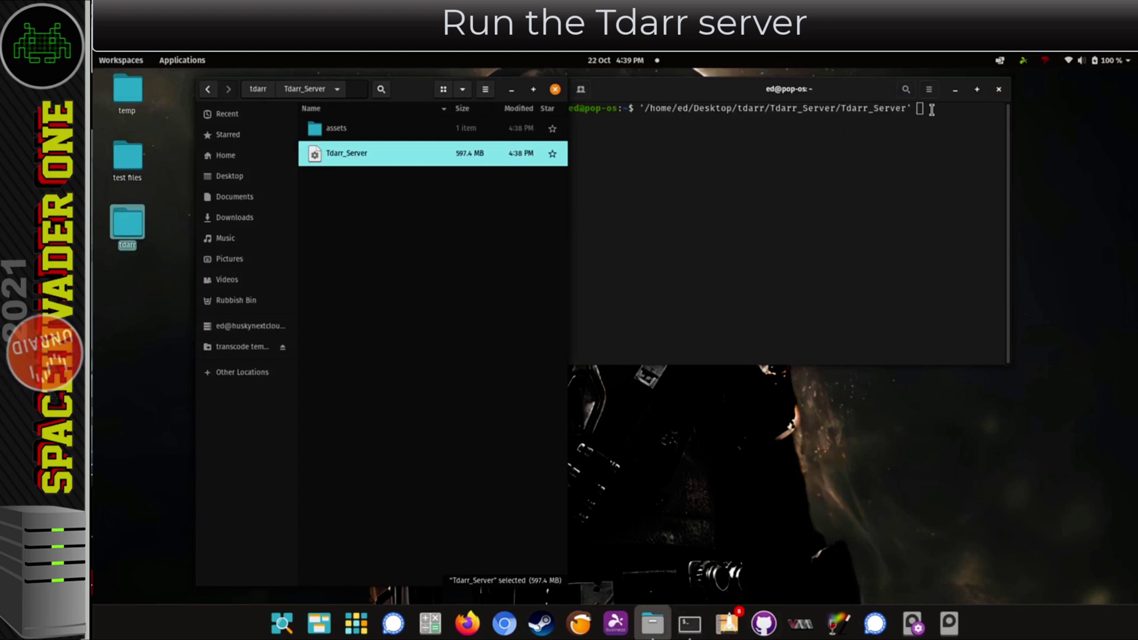
pyautogui.press('Return')
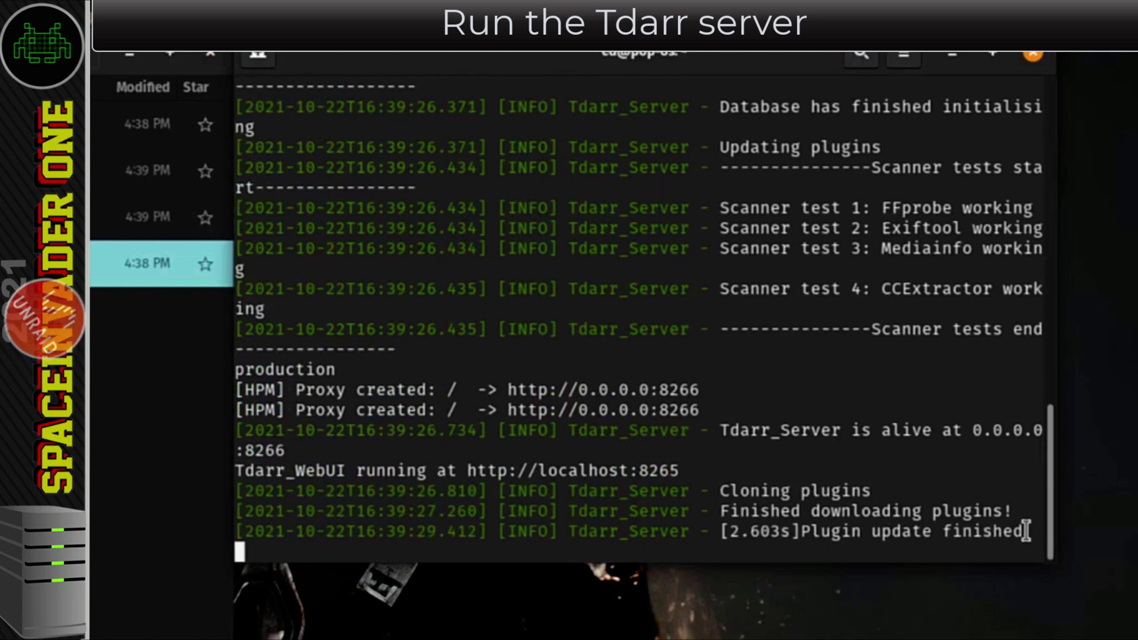
pyautogui.moveTo(1035, 532); pyautogui.dragTo(802, 534)
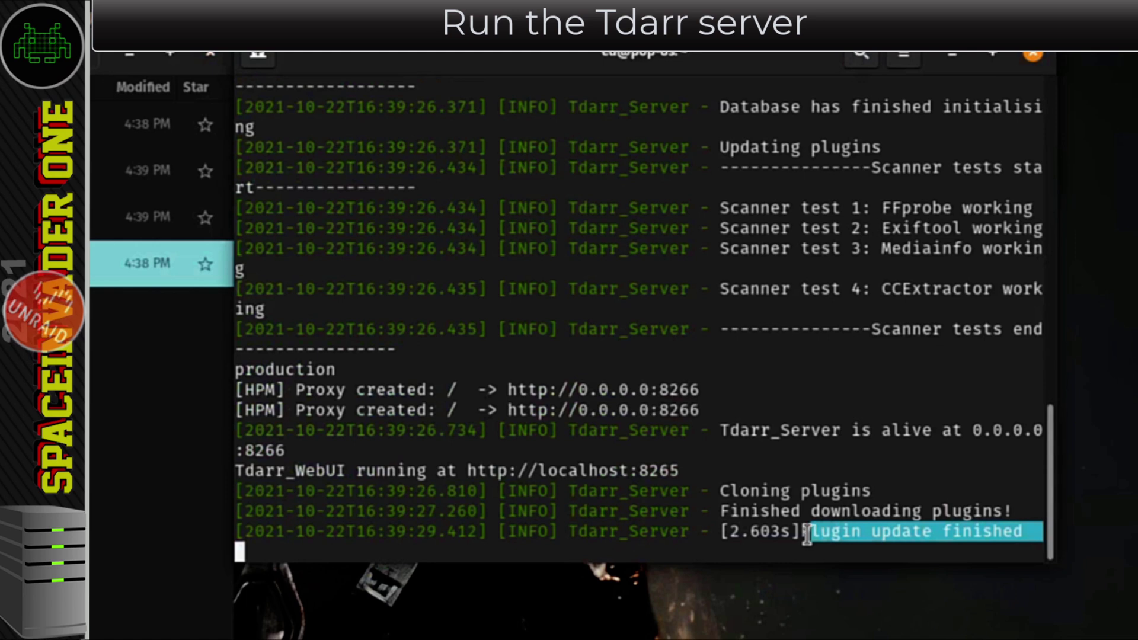
pyautogui.click(690, 472)
pyautogui.moveTo(690, 472); pyautogui.dragTo(467, 474)
pyautogui.press('super+c')
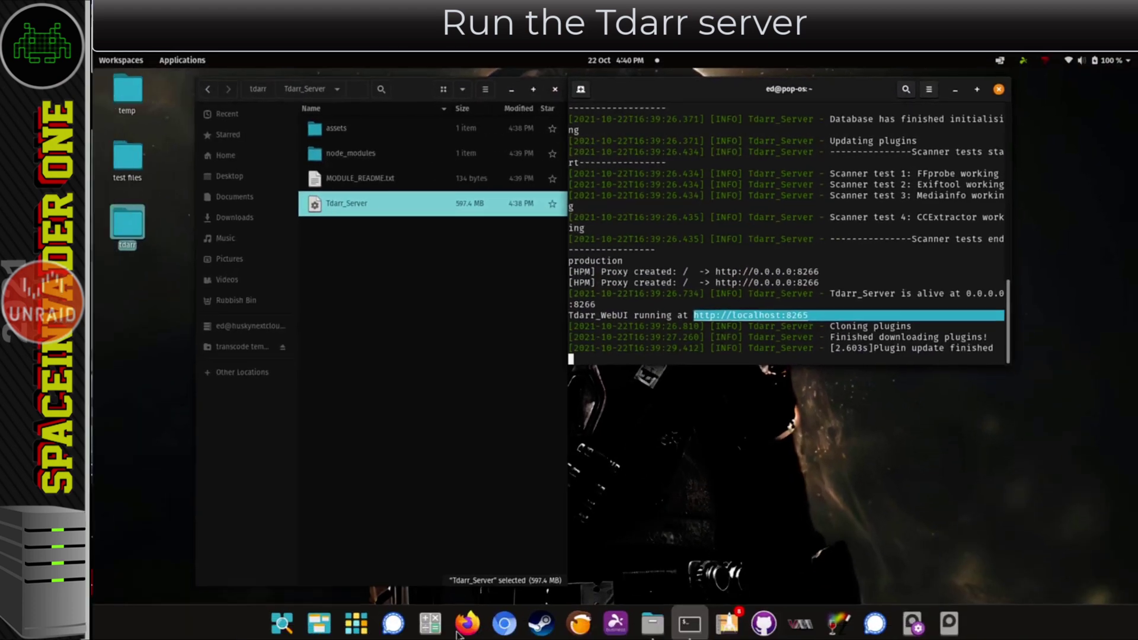
pyautogui.click(466, 623)
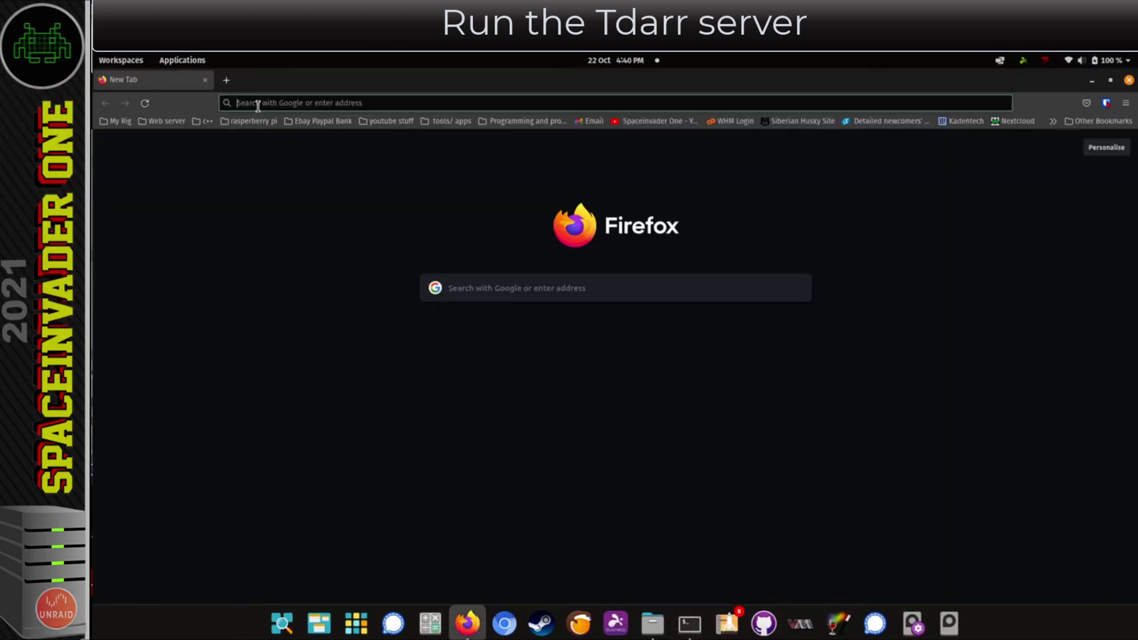
# Step: Load localhost:8265 in Firefox, close the Changelog, then minimize the browser
pyautogui.middleClick(257, 105)
pyautogui.press('Return')
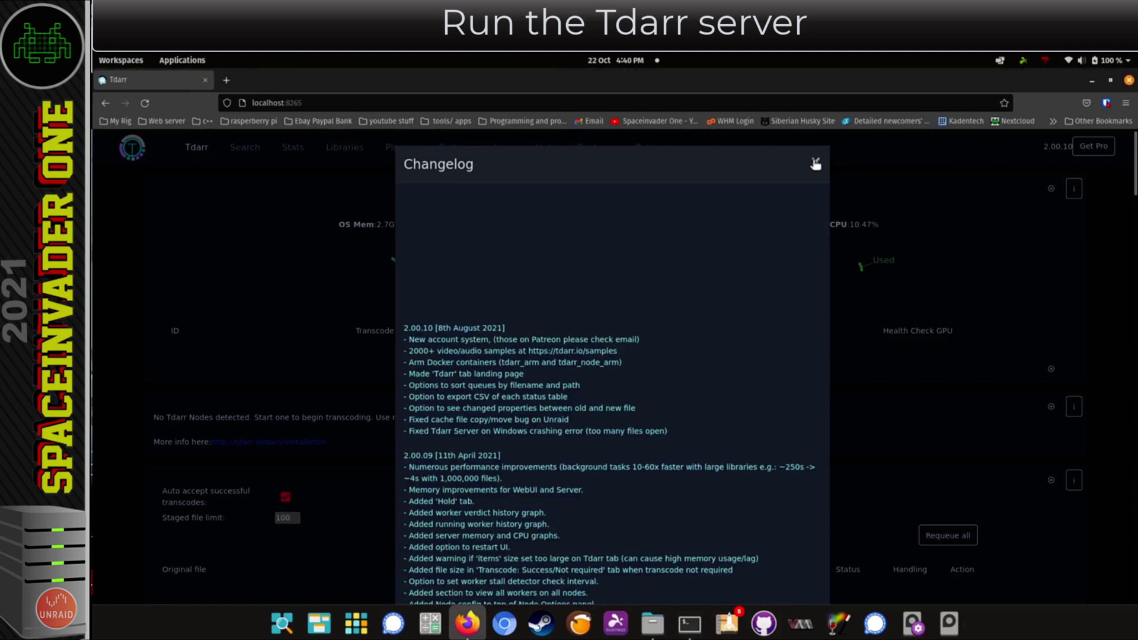
pyautogui.click(815, 163)
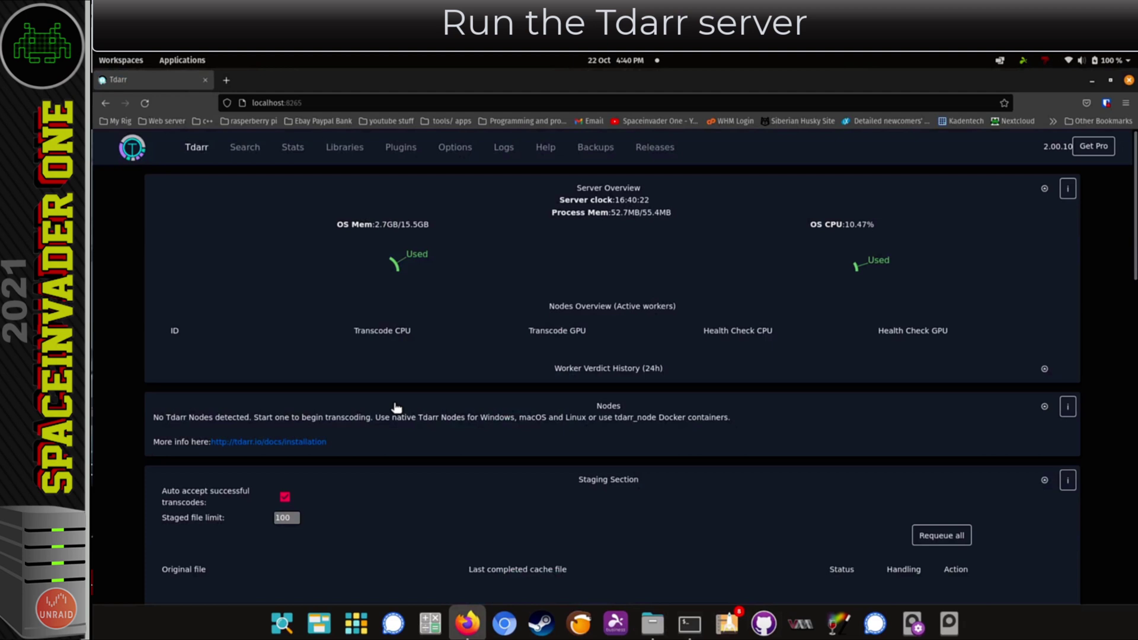
pyautogui.click(1092, 81)
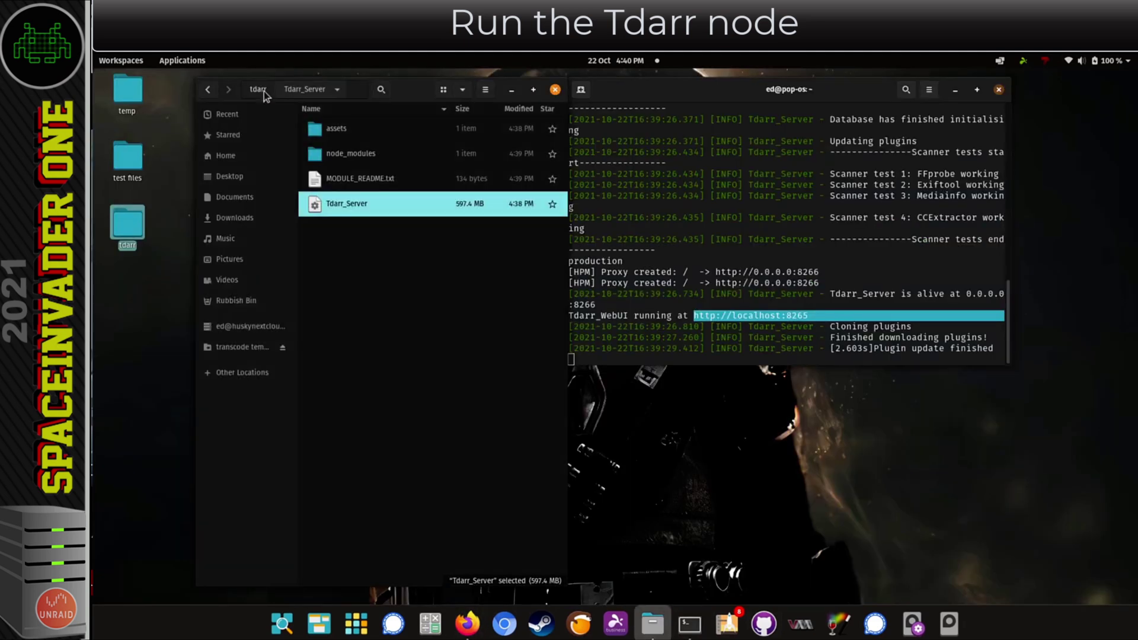
# Step: Navigate from Tdarr_Server up to the Tdarr_Node folder in Files
pyautogui.click(264, 94)
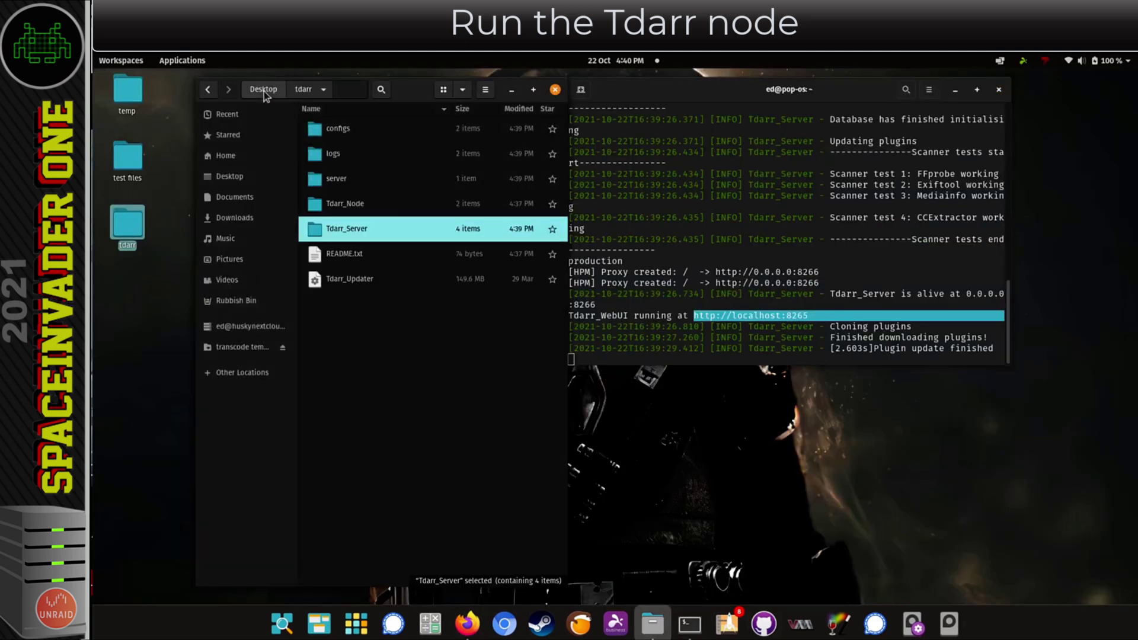
pyautogui.click(343, 207)
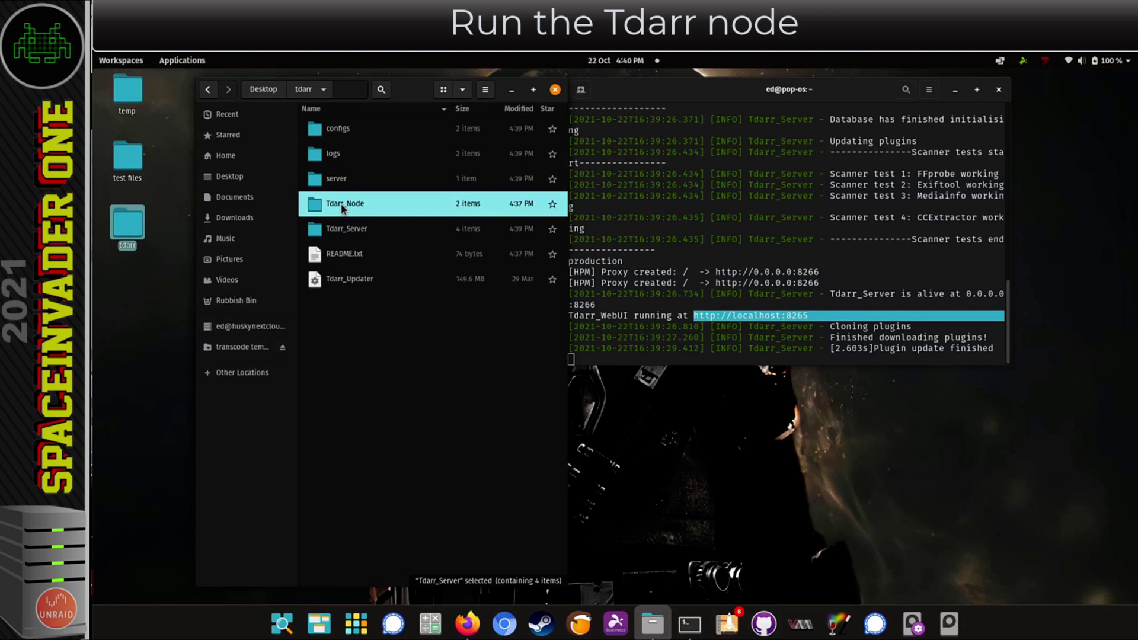
pyautogui.doubleClick(343, 207)
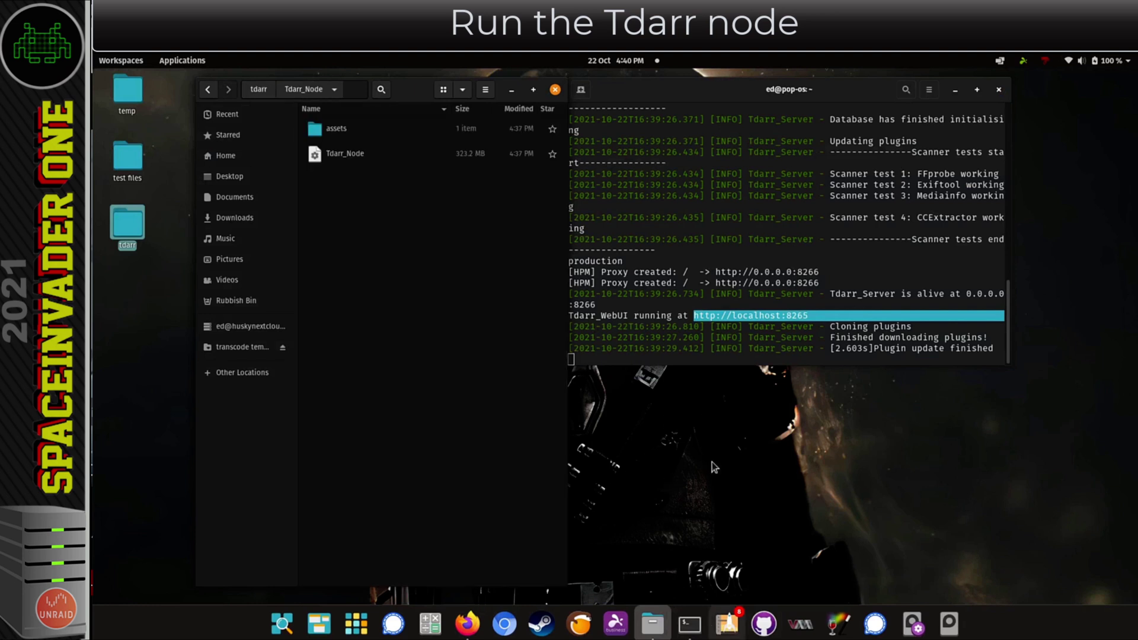
# Step: Run the Tdarr_Node program in a new terminal so node bad-bedbug joins the dashboard
pyautogui.click(955, 89)
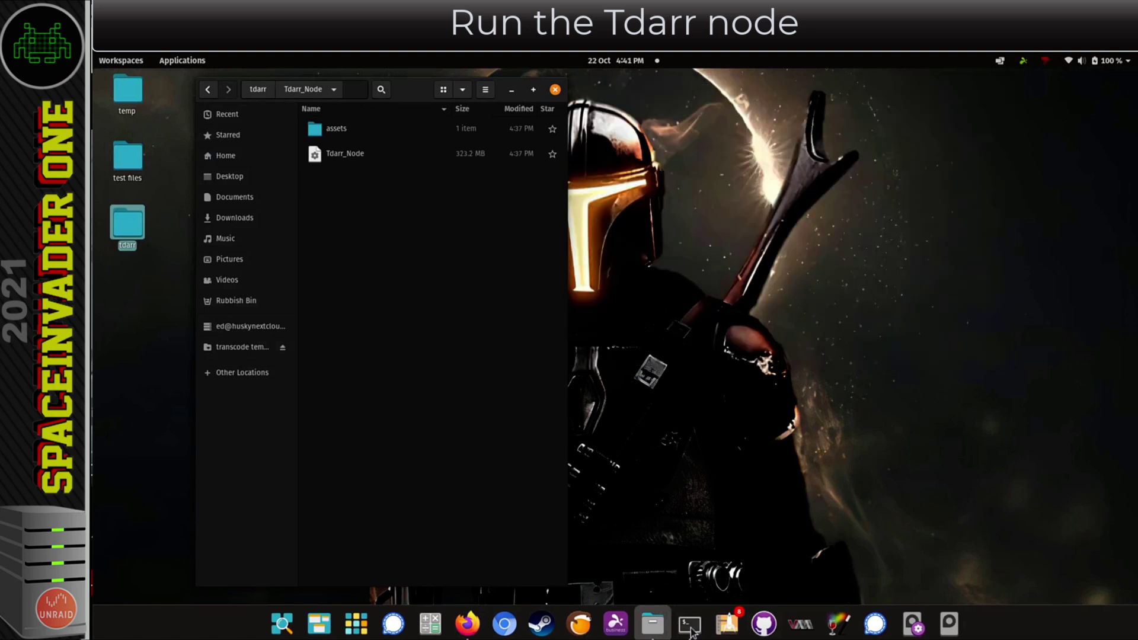
pyautogui.rightClick(689, 624)
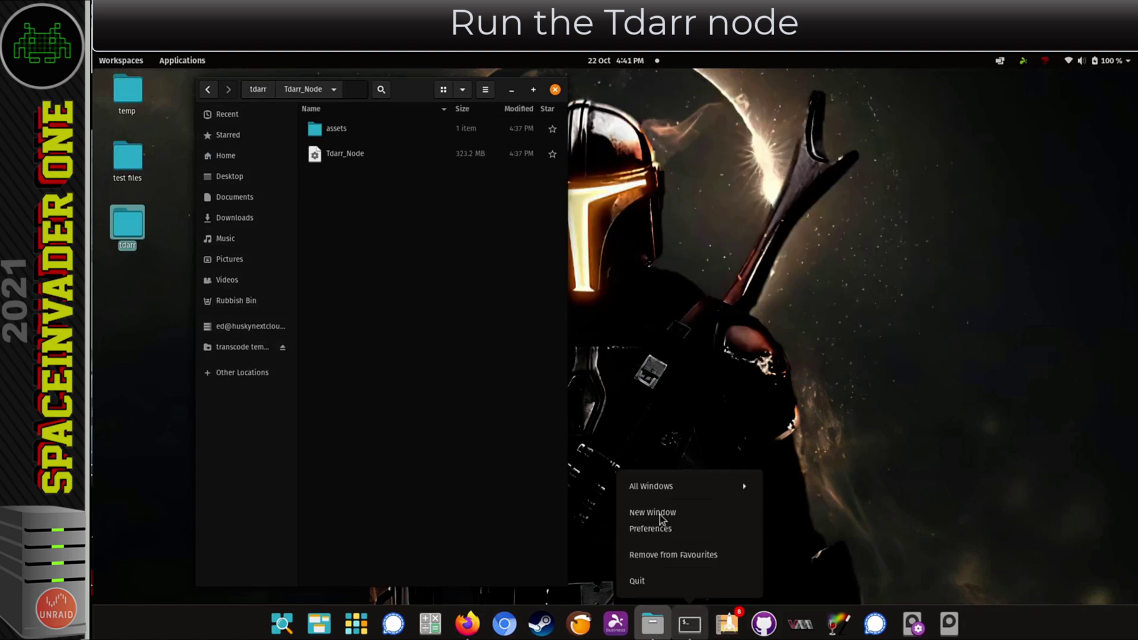
pyautogui.click(661, 515)
pyautogui.click(314, 158)
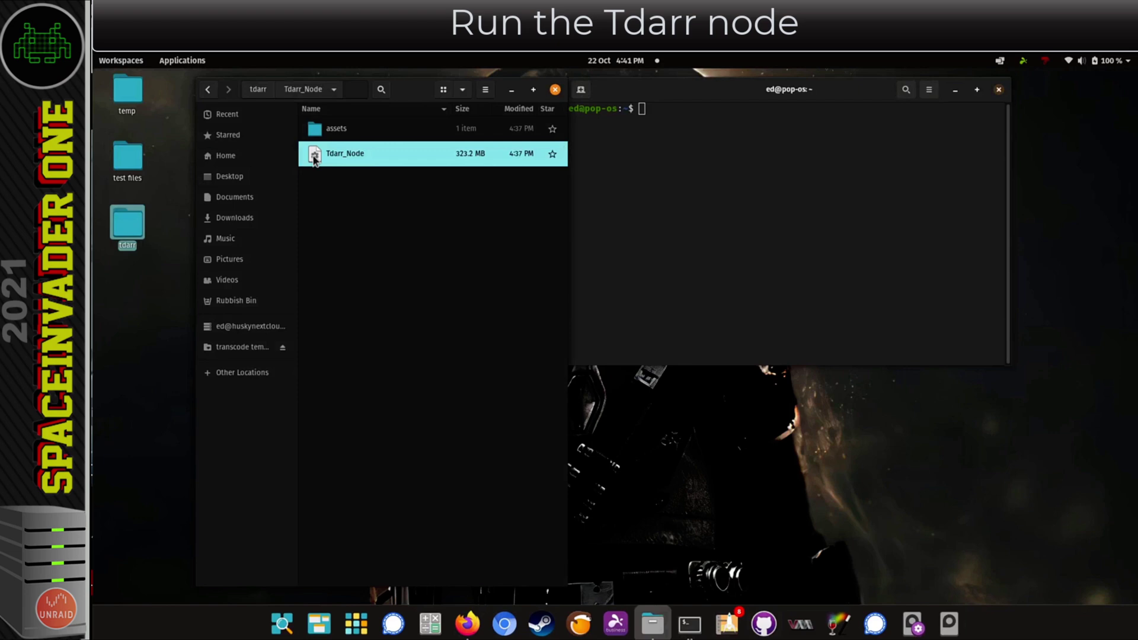
pyautogui.moveTo(314, 158); pyautogui.dragTo(835, 190)
pyautogui.press('Return')
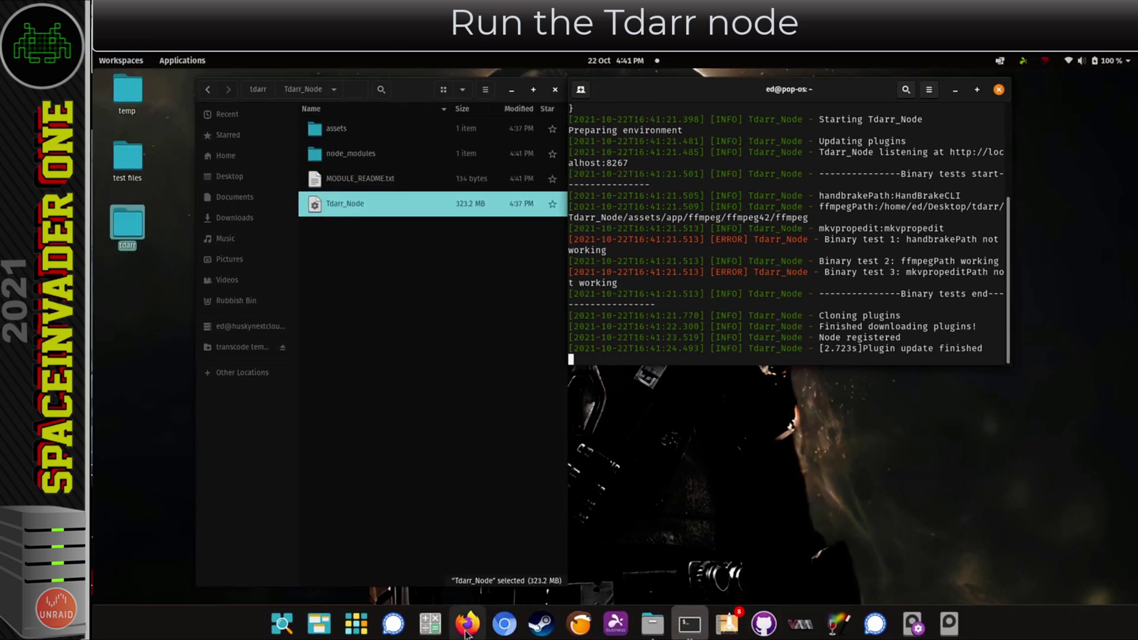
pyautogui.click(466, 626)
# Step: Scroll the dashboard to confirm the Nodes panel lists bad-bedbug with a count of 0
pyautogui.scroll(-3, 209, 375)
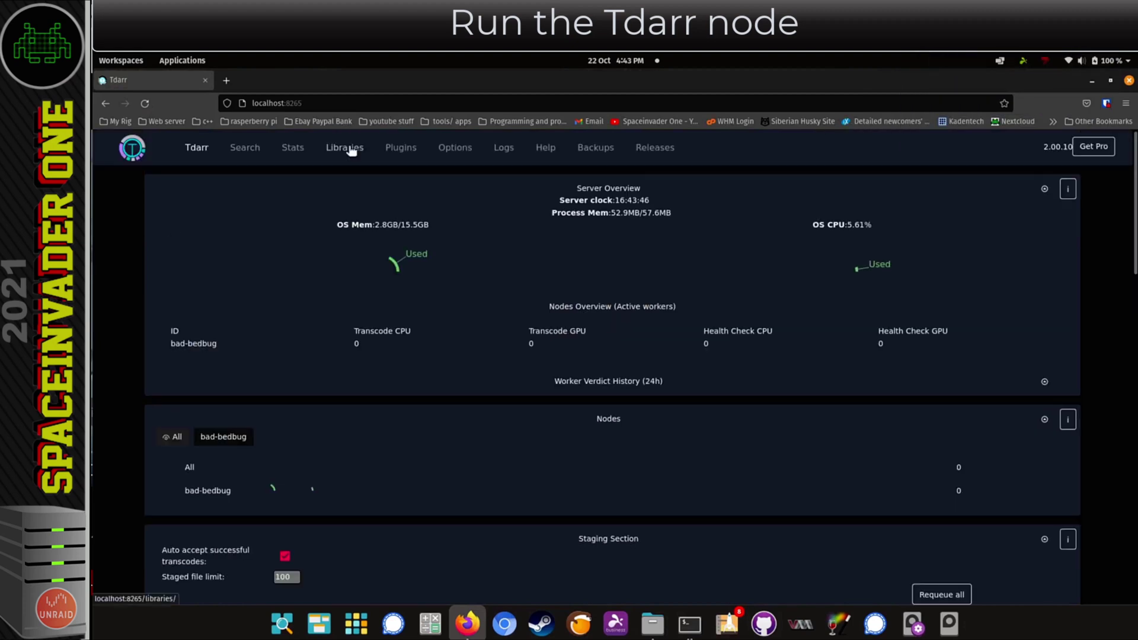
# Step: In the library settings, browse into Desktop and pick 'test files' as the source folder
pyautogui.click(344, 147)
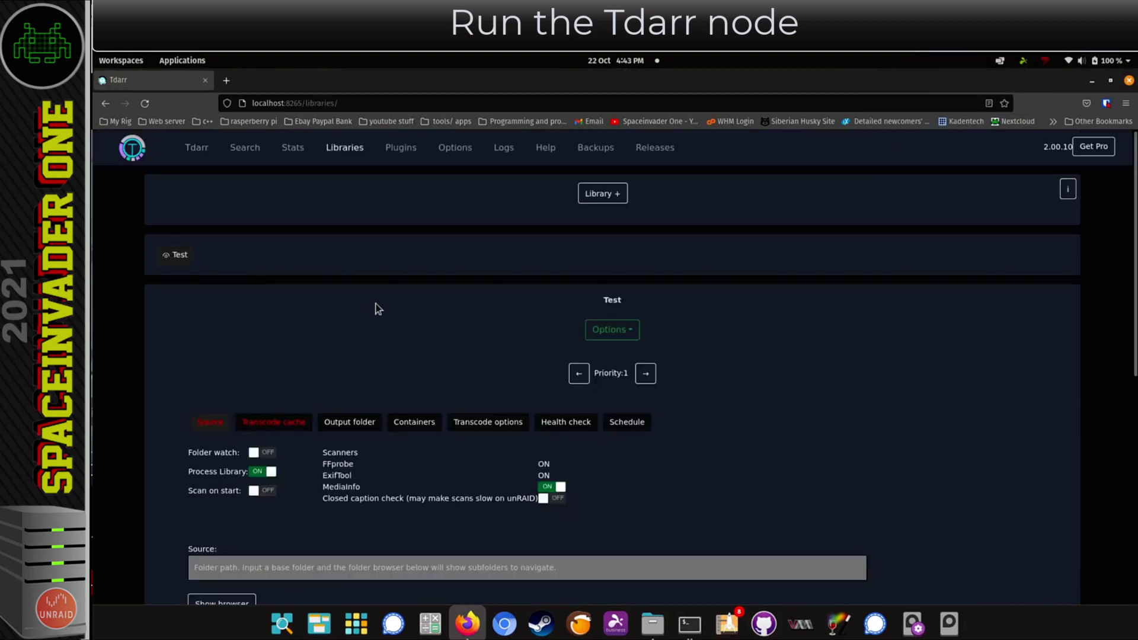
pyautogui.scroll(-3, 366, 318)
pyautogui.click(220, 419)
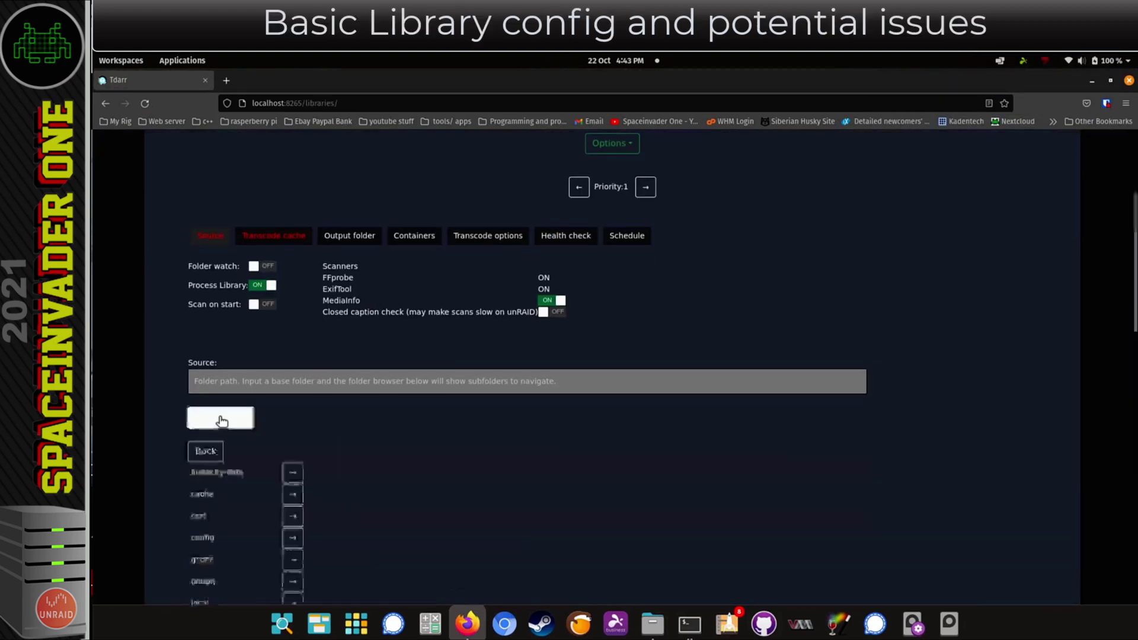
pyautogui.scroll(-7, 406, 514)
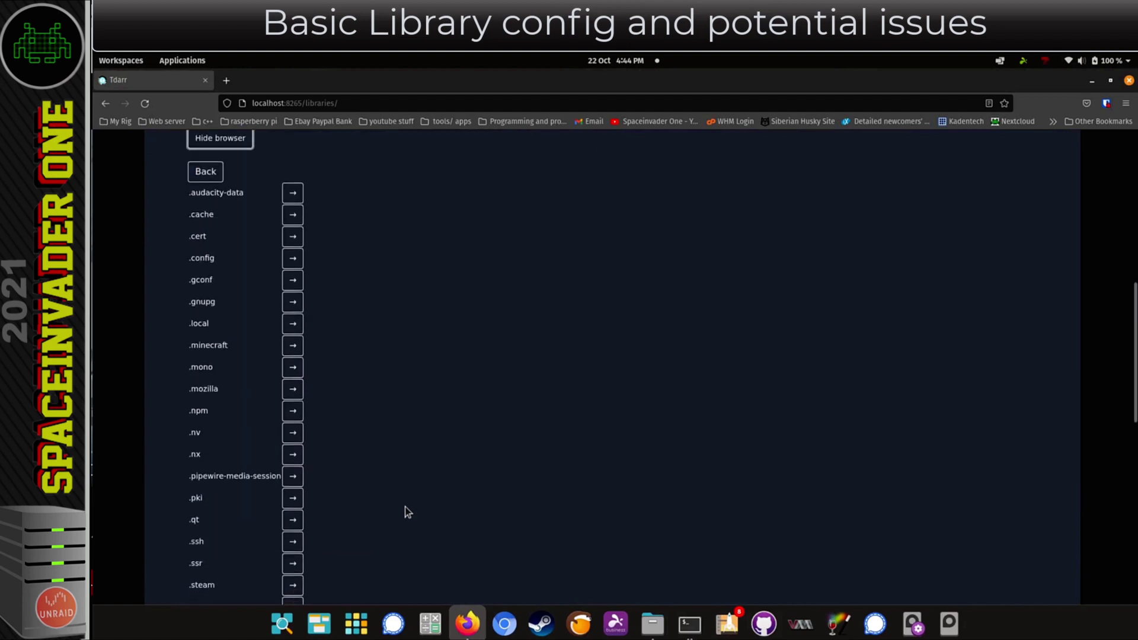
pyautogui.scroll(-3, 404, 507)
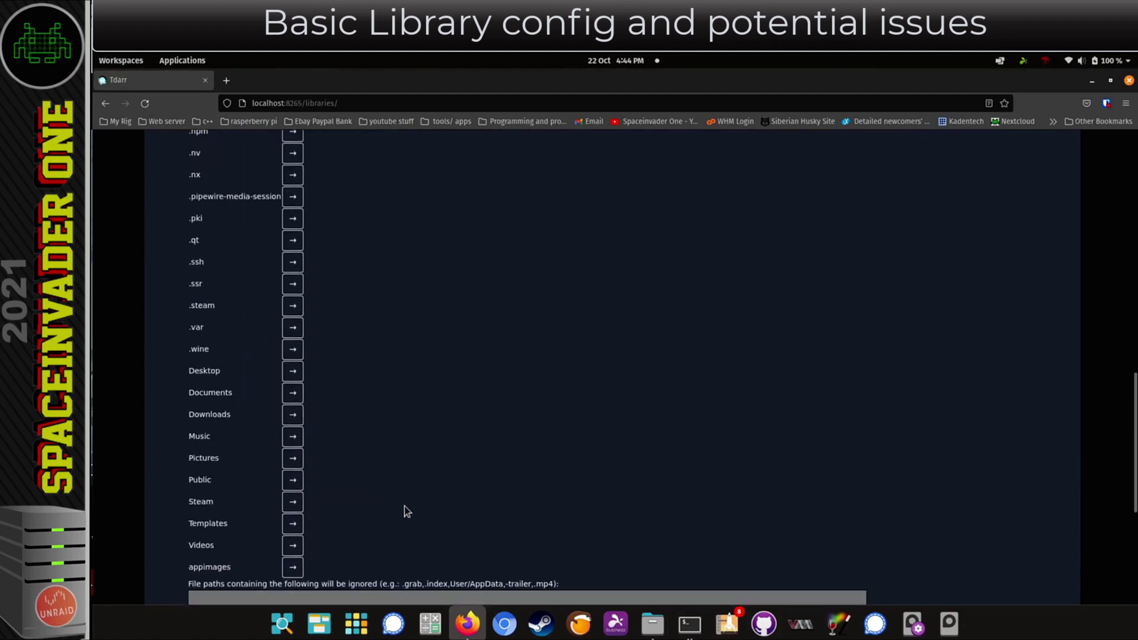
pyautogui.click(292, 372)
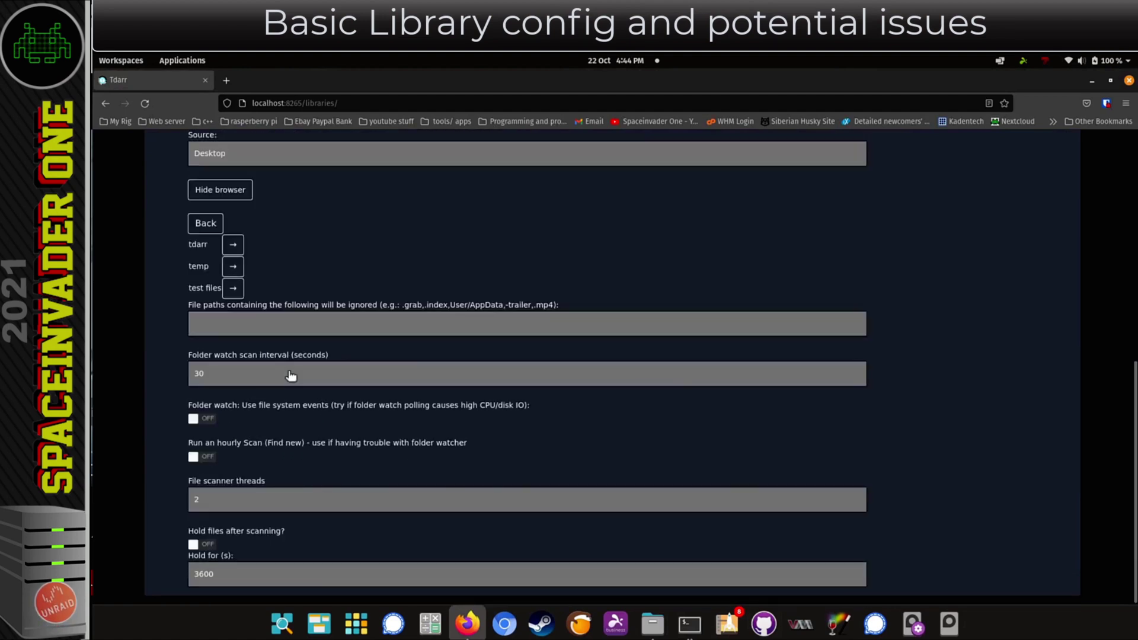
pyautogui.click(233, 290)
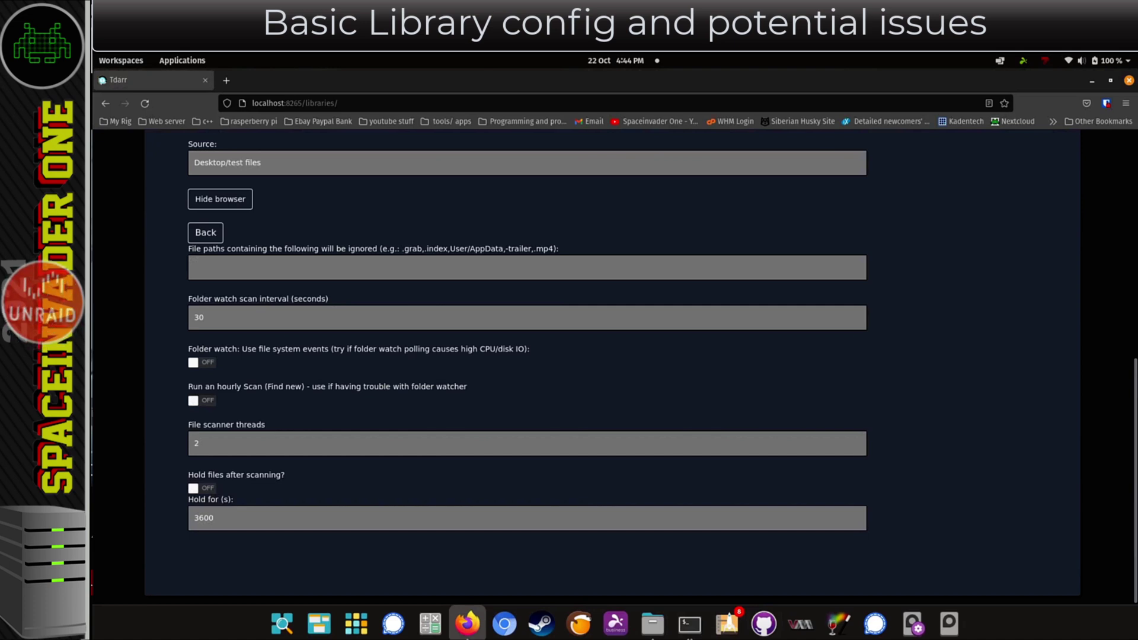
# Step: Open a second Terminal window from the dock and minimize Firefox
pyautogui.rightClick(689, 627)
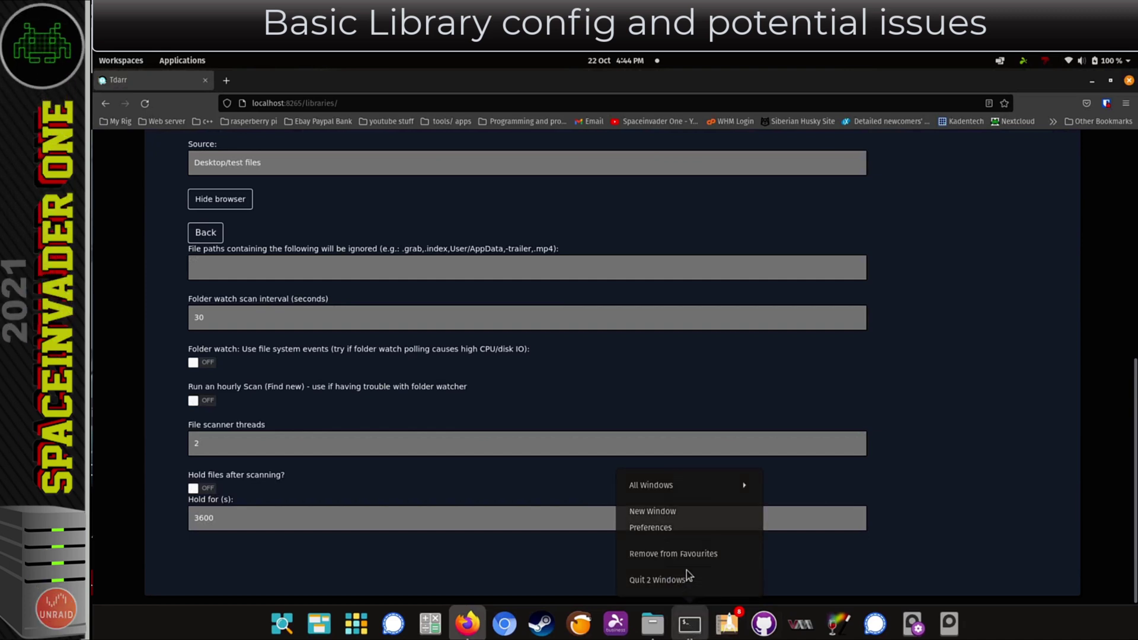
pyautogui.click(653, 511)
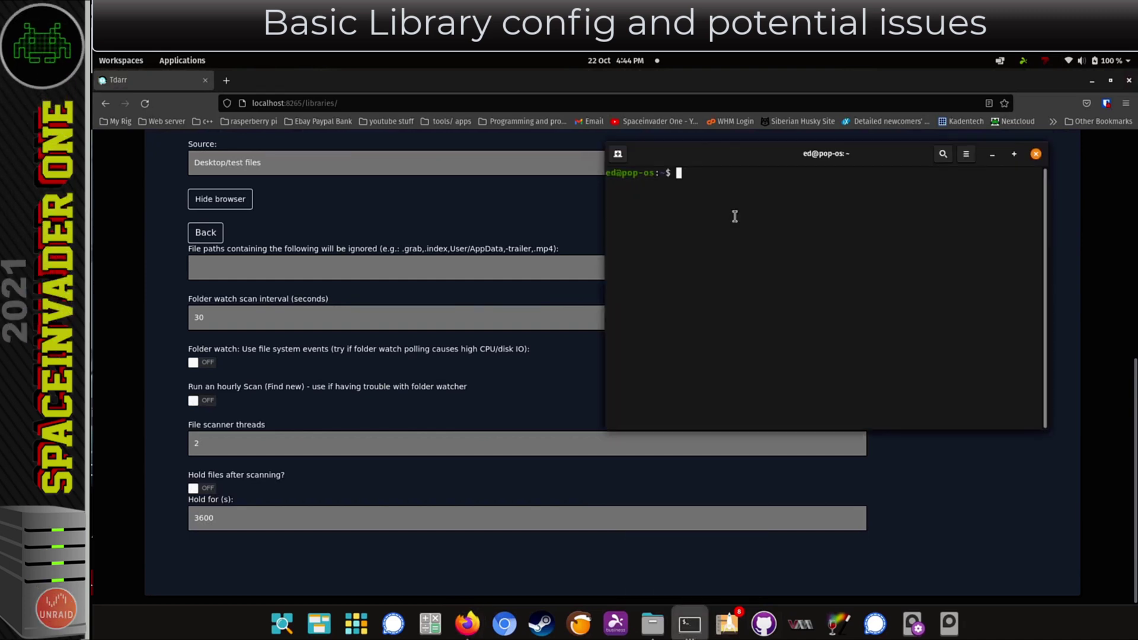
pyautogui.click(1094, 87)
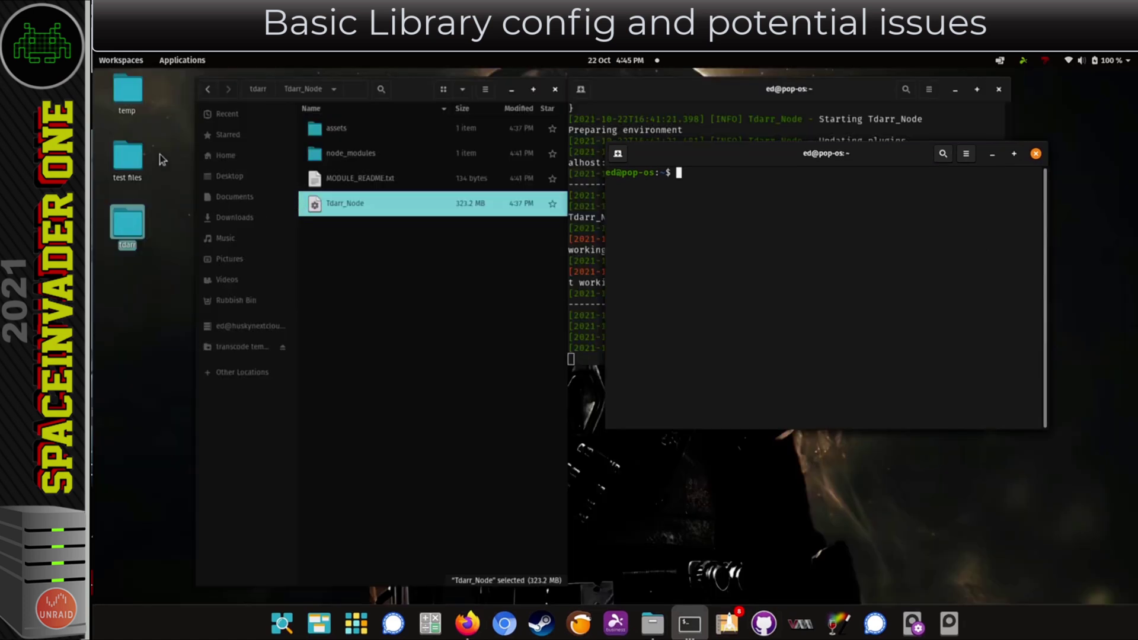
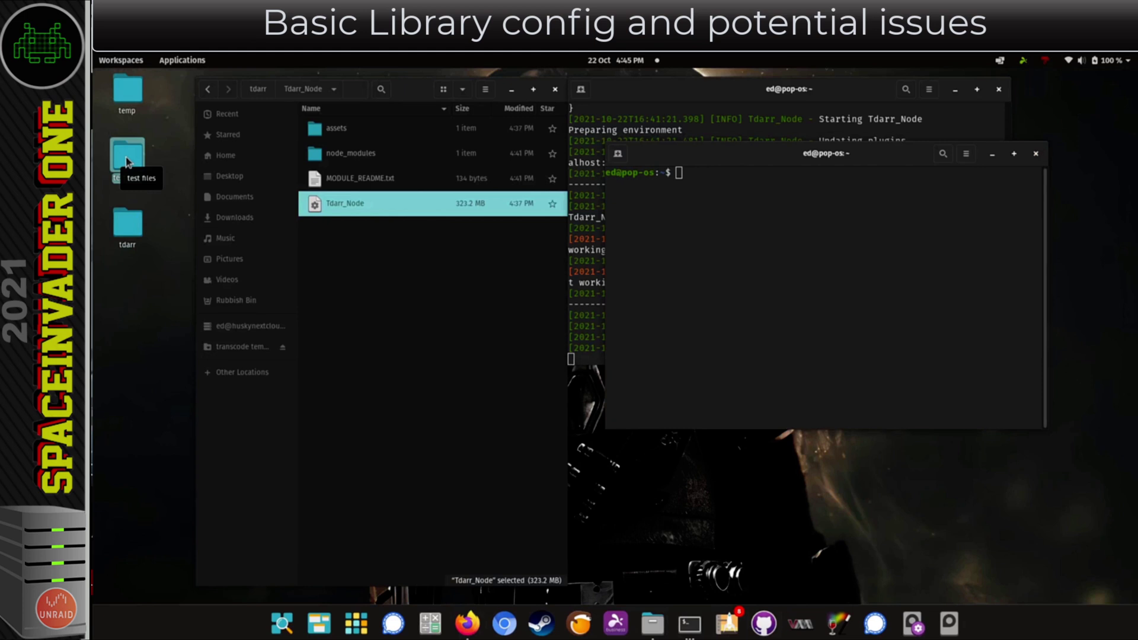
# Step: Copy the path '/home/ed/Desktop/test files' from the terminal into the library's Source field
pyautogui.moveTo(131, 162); pyautogui.dragTo(712, 189)
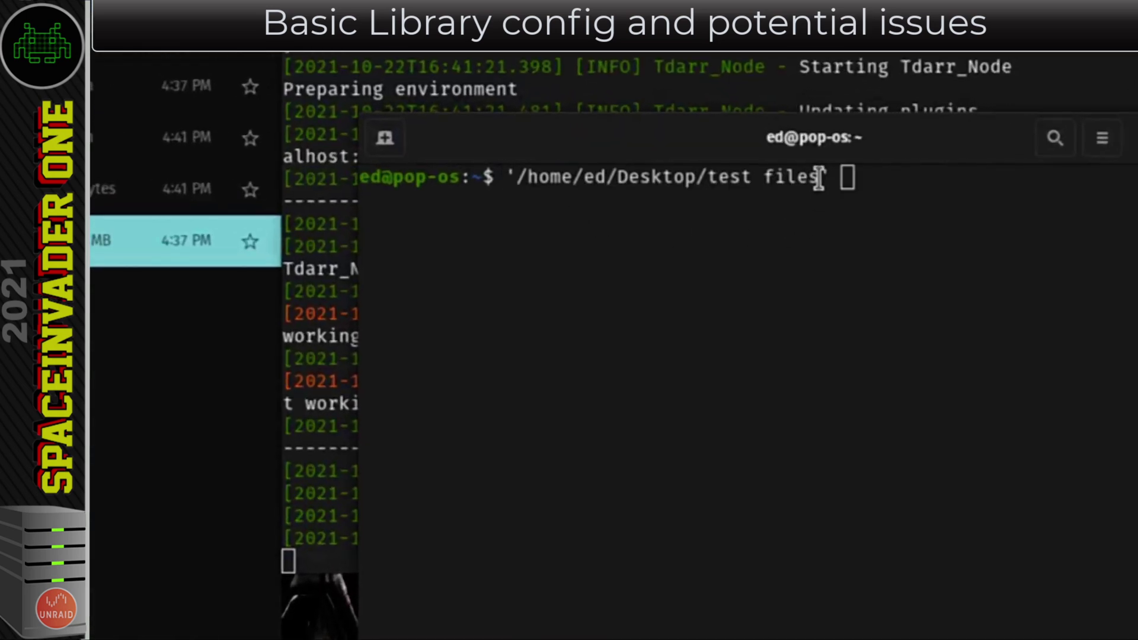
pyautogui.click(792, 180)
pyautogui.moveTo(753, 176); pyautogui.dragTo(520, 178)
pyautogui.rightClick(522, 177)
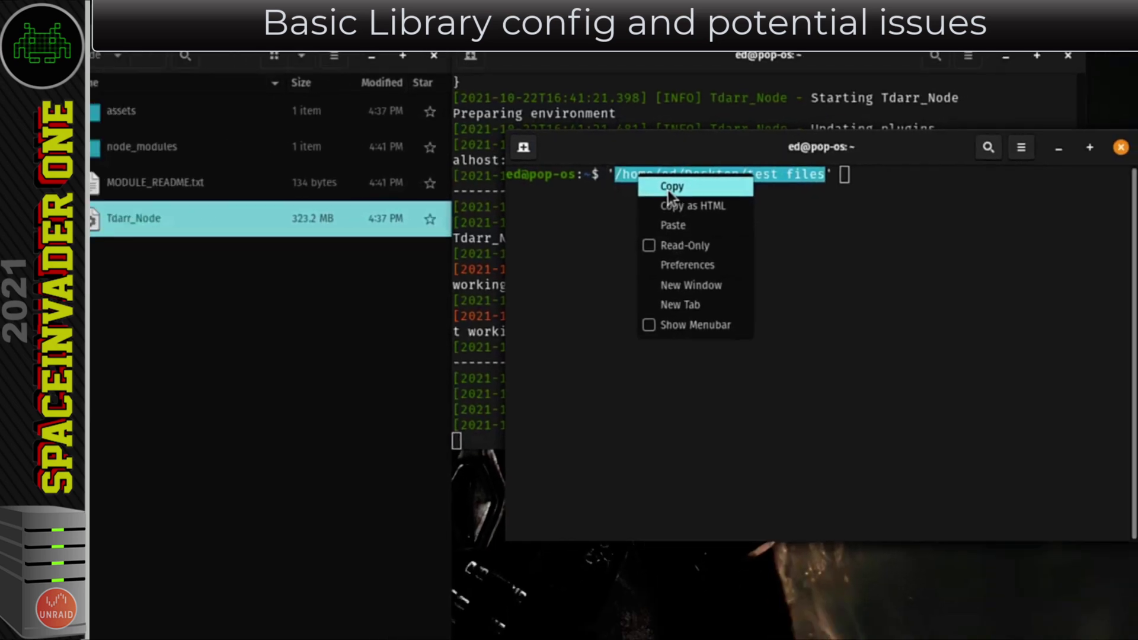
pyautogui.click(533, 186)
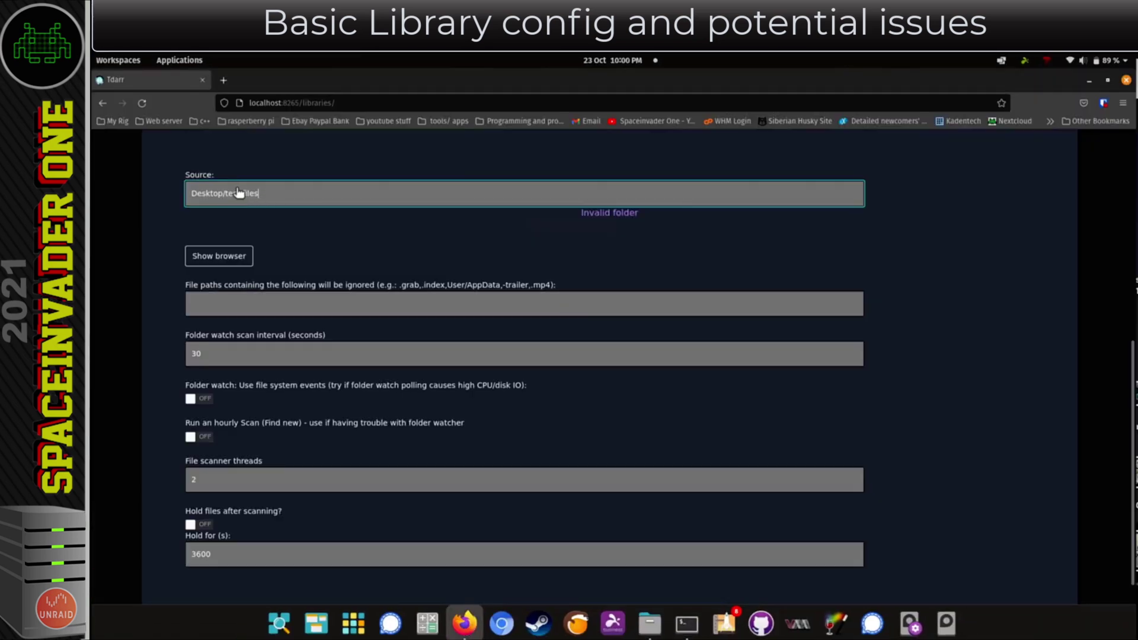
pyautogui.moveTo(260, 196); pyautogui.dragTo(193, 197)
pyautogui.hotkey('ctrl', 'v')
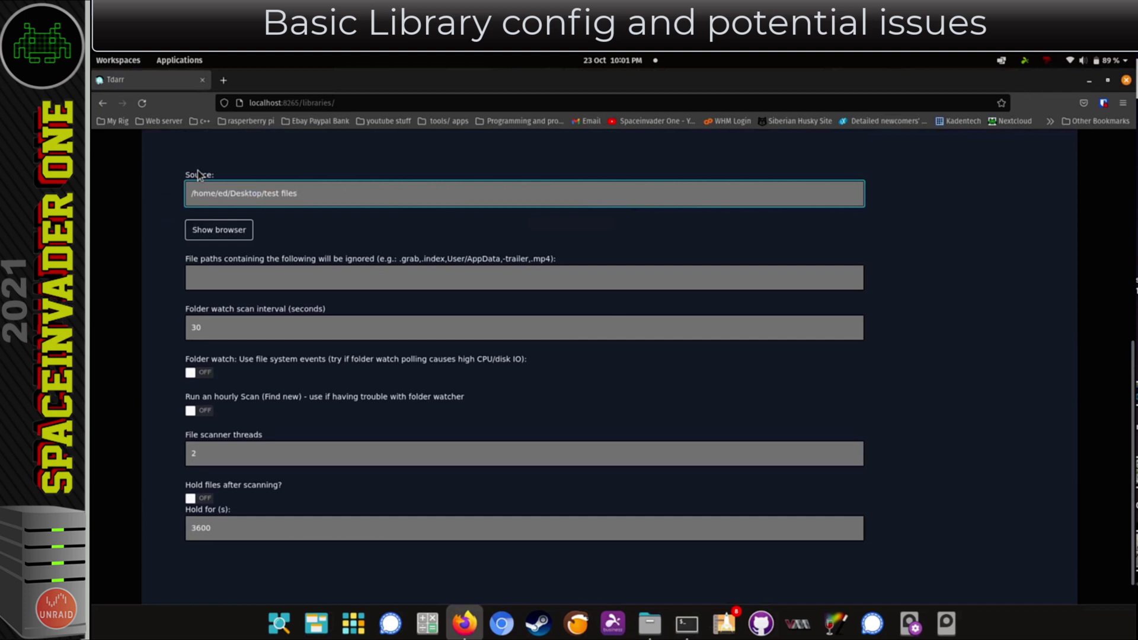
# Step: Show the library's Transcode cache settings, then minimize the browser to the desktop
pyautogui.scroll(3, 401, 244)
pyautogui.scroll(1, 399, 244)
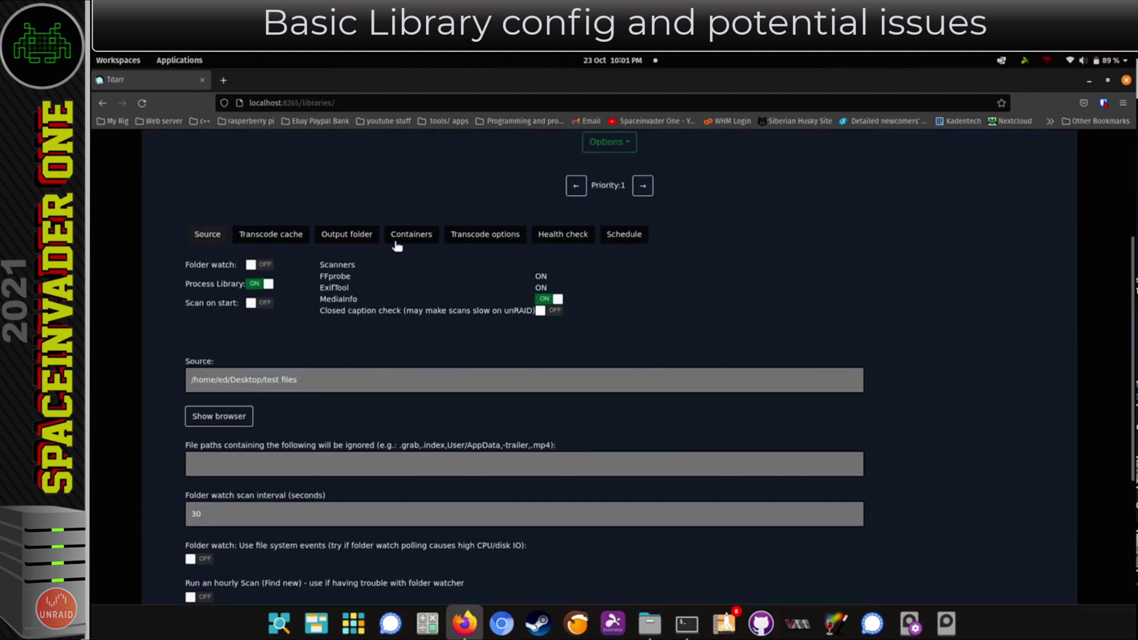
pyautogui.click(268, 237)
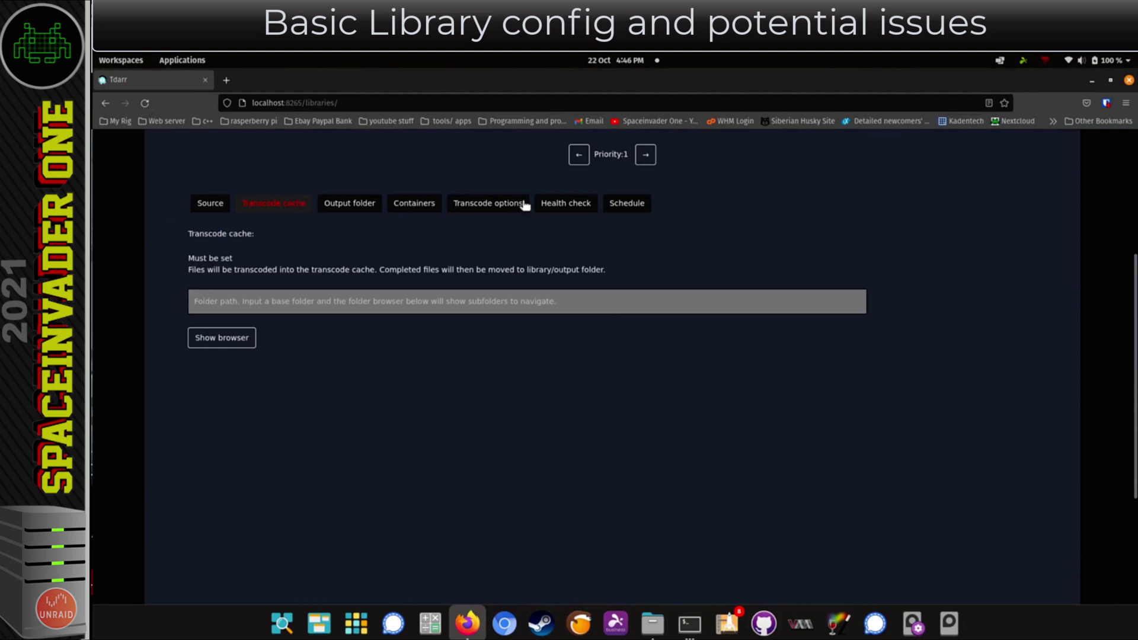
pyautogui.click(1091, 80)
# Step: Copy the temp folder path /home/ed/Desktop/temp from the terminal and return to Tdarr
pyautogui.press('Return')
pyautogui.press('Return')
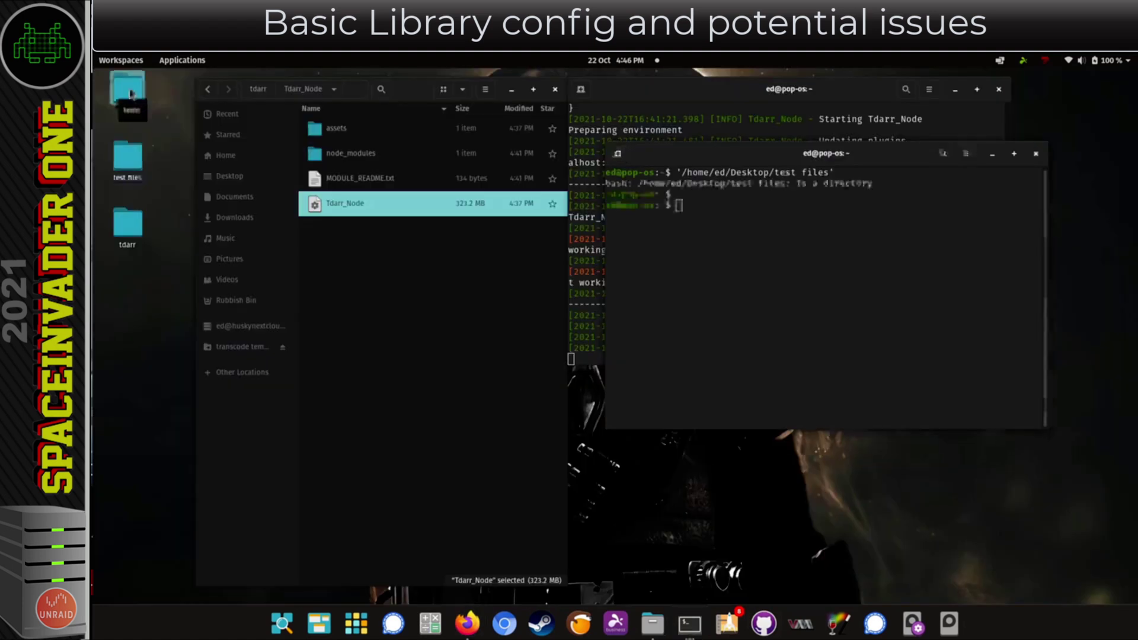
pyautogui.moveTo(137, 90); pyautogui.dragTo(715, 228)
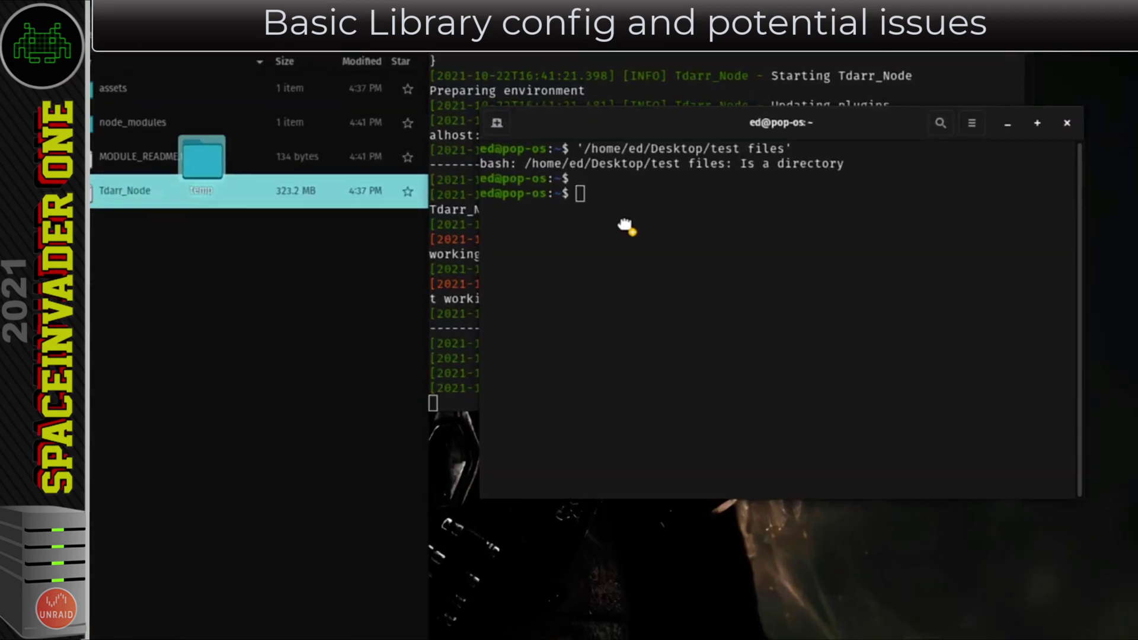
pyautogui.moveTo(626, 225); pyautogui.dragTo(618, 218)
pyautogui.doubleClick(563, 178)
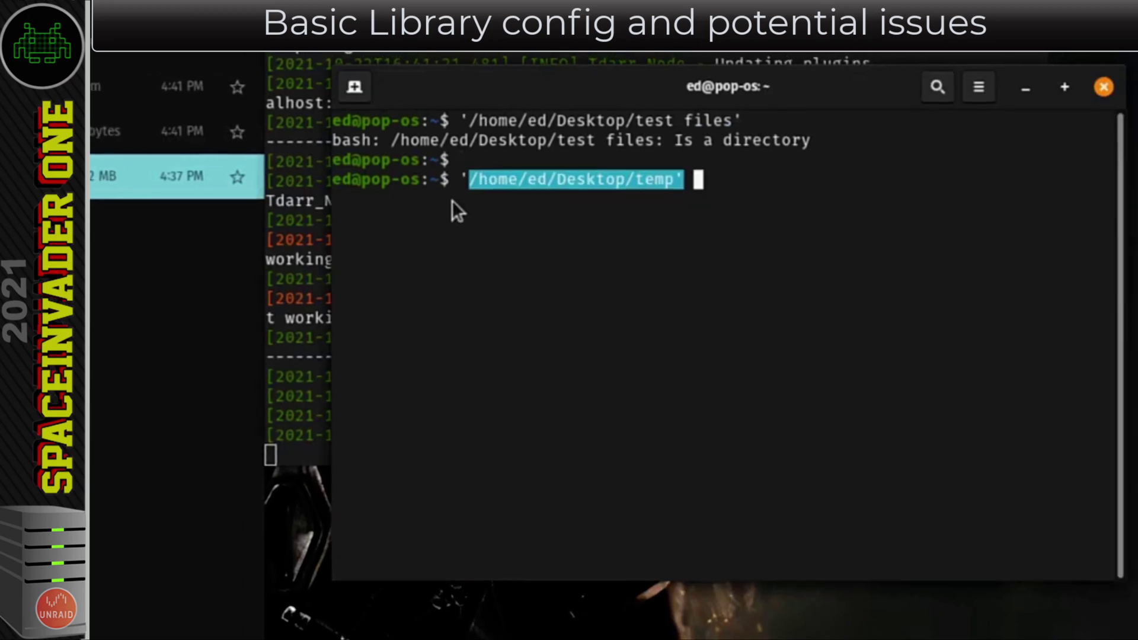
pyautogui.rightClick(490, 191)
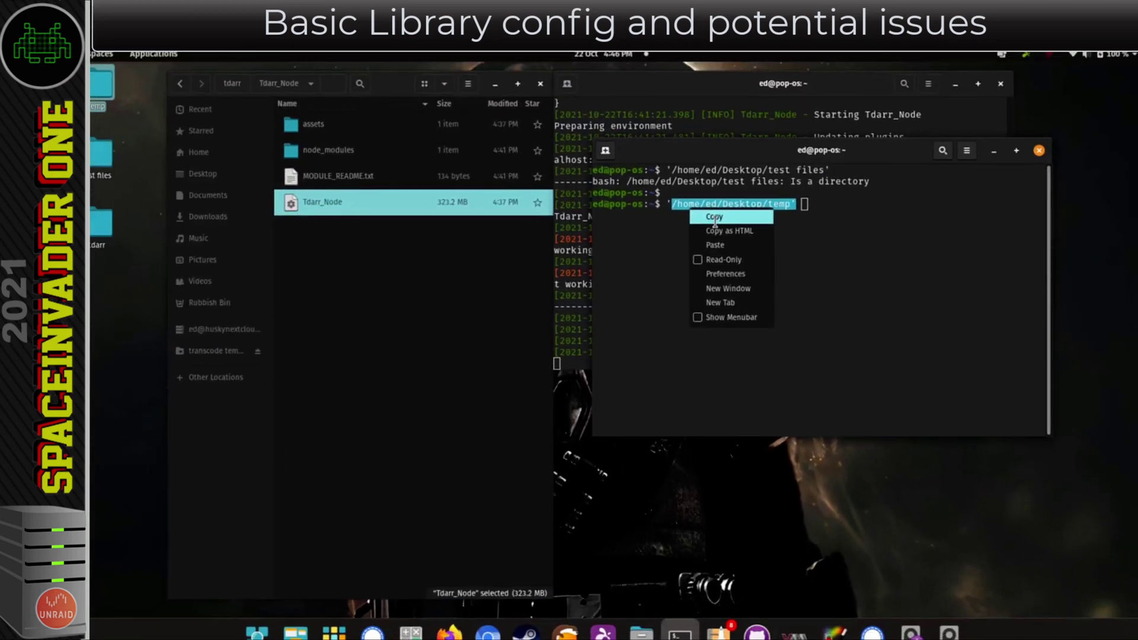
pyautogui.click(630, 209)
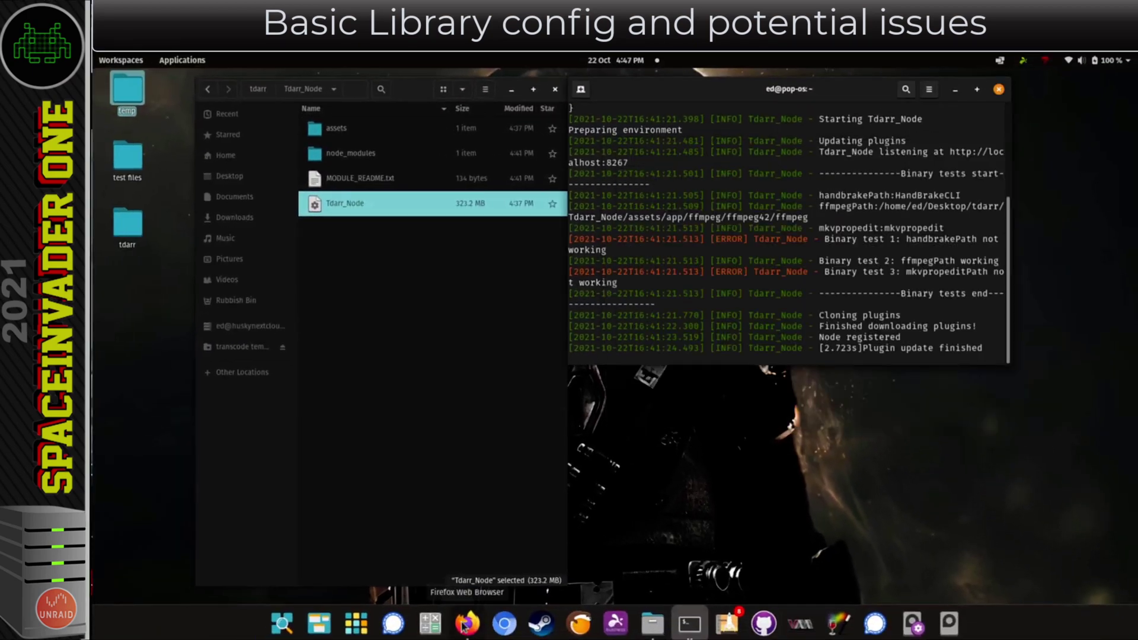
pyautogui.click(465, 625)
# Step: Paste the temp path as transcode cache; set plugin container mkv and enable_10bit false
pyautogui.click(246, 305)
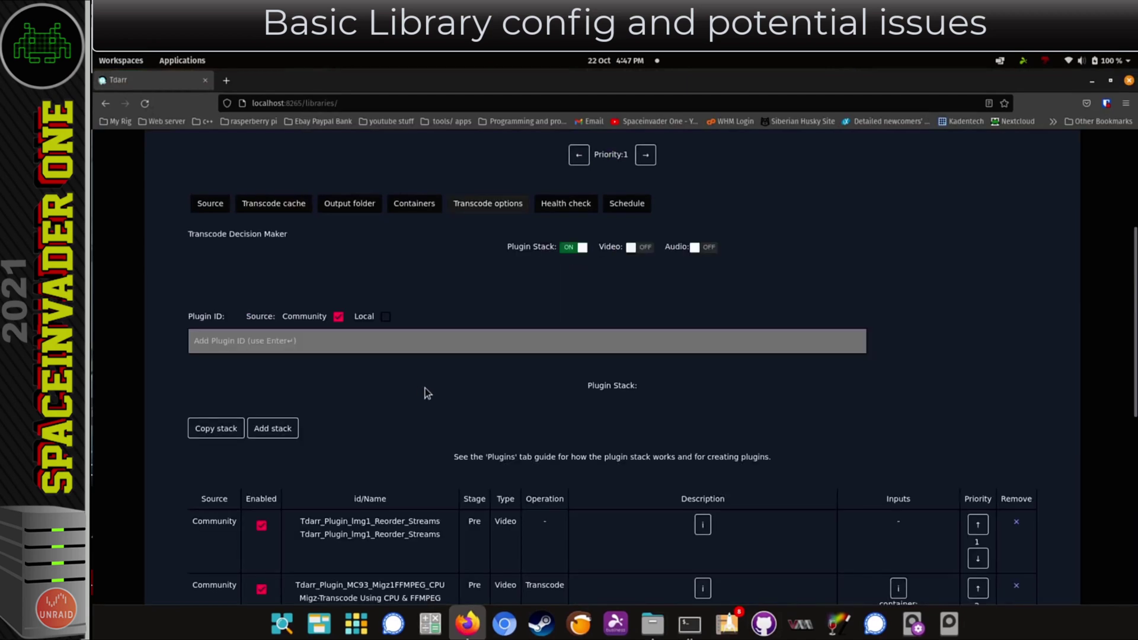
pyautogui.scroll(-10, 424, 390)
pyautogui.click(877, 213)
pyautogui.write('mkv')
pyautogui.press('Tab')
pyautogui.press('Tab')
pyautogui.press('Tab')
pyautogui.press('Tab')
pyautogui.write('fa')
pyautogui.press('Tab')
# Step: Start and confirm a fresh scan of the library
pyautogui.scroll(15, 607, 315)
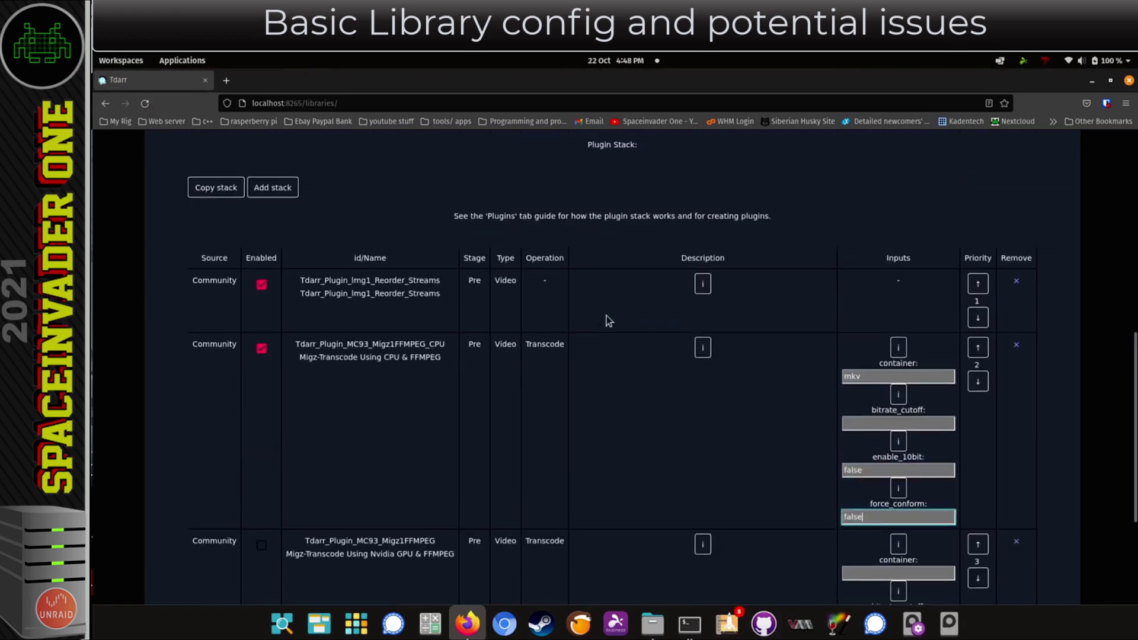
pyautogui.click(616, 297)
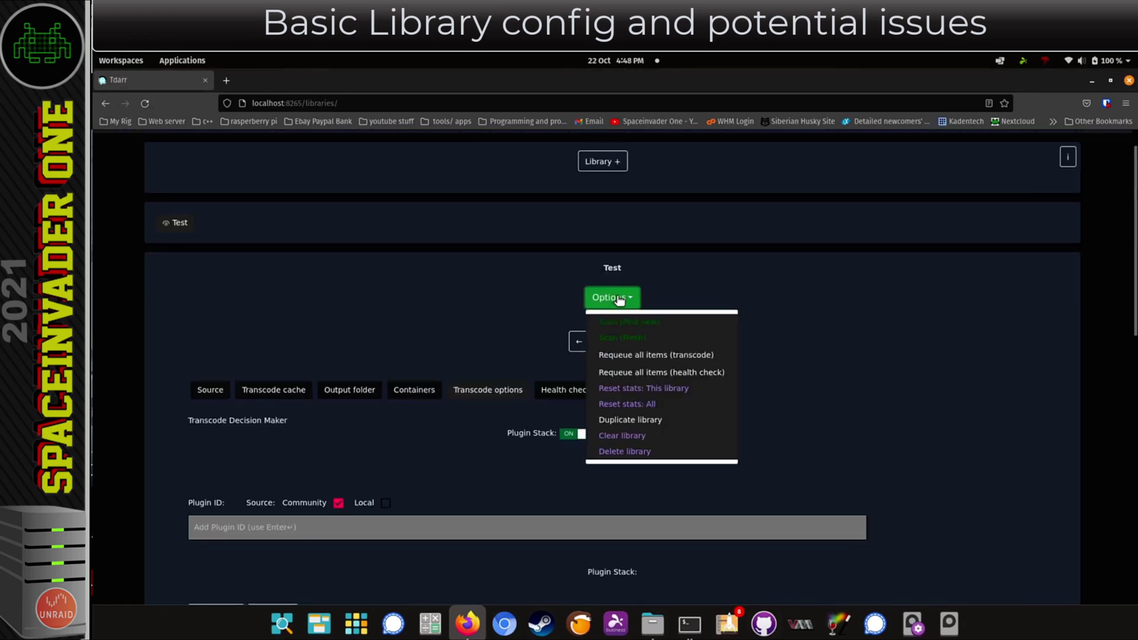
pyautogui.click(631, 338)
pyautogui.click(308, 272)
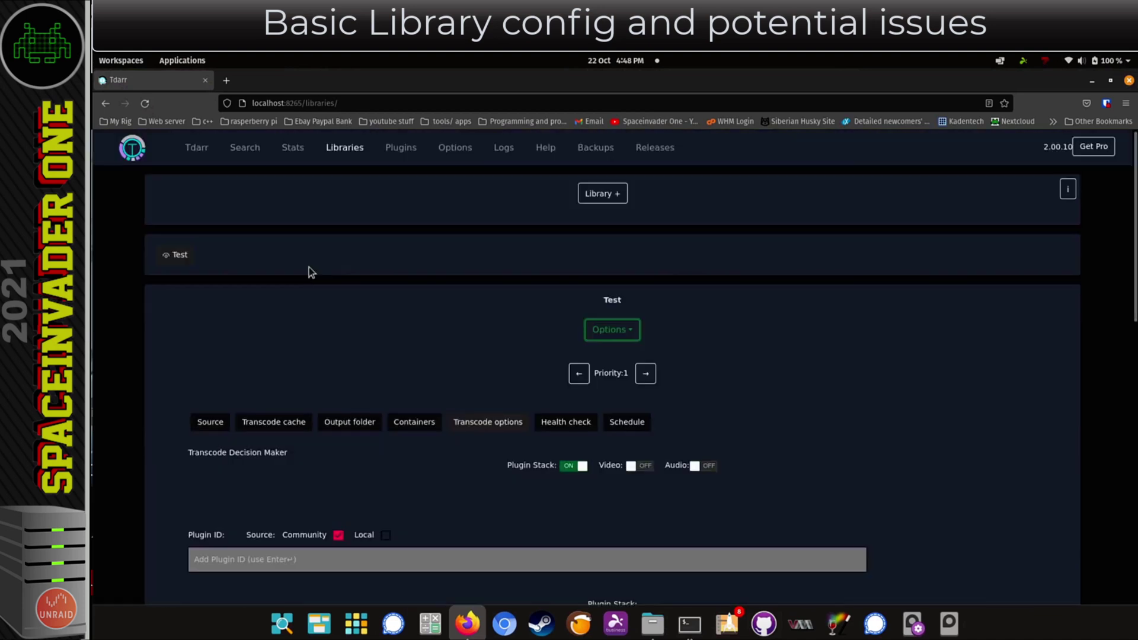
# Step: Give the bad-bedbug node one CPU transcode worker and one CPU health-check worker
pyautogui.click(199, 149)
pyautogui.click(229, 284)
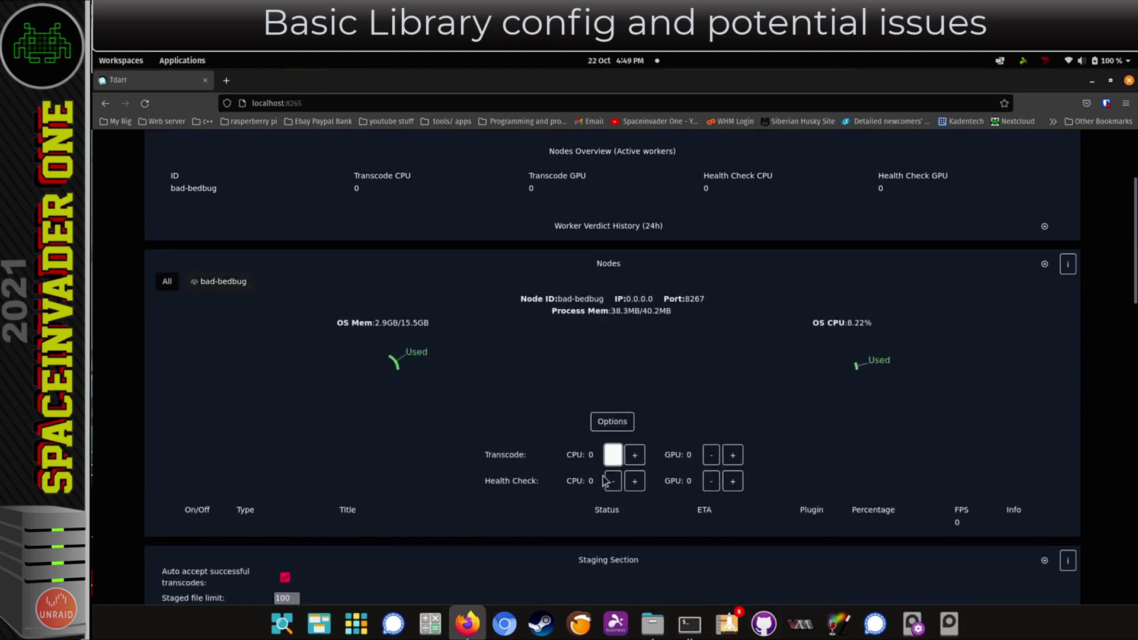
pyautogui.click(635, 455)
pyautogui.click(634, 481)
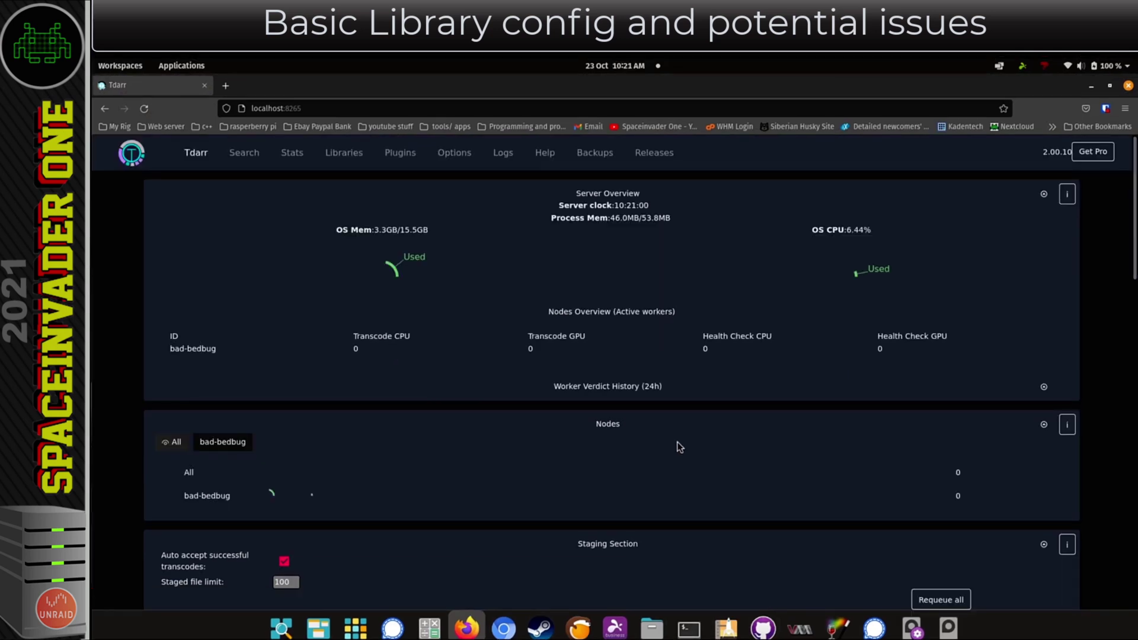
pyautogui.scroll(-8, 680, 451)
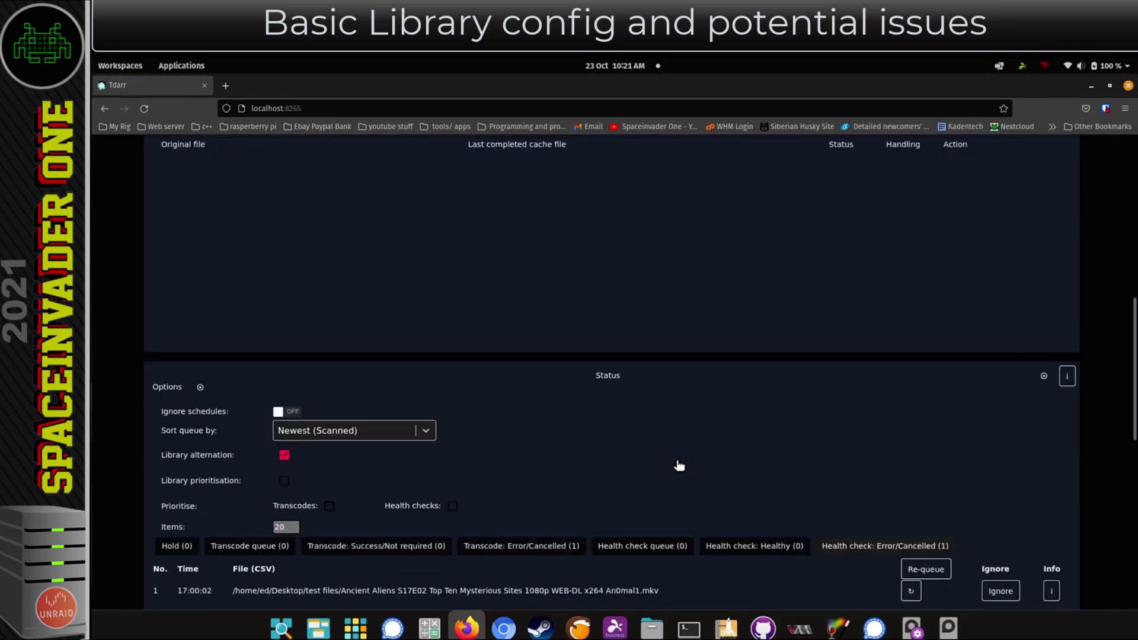
pyautogui.scroll(-2, 680, 466)
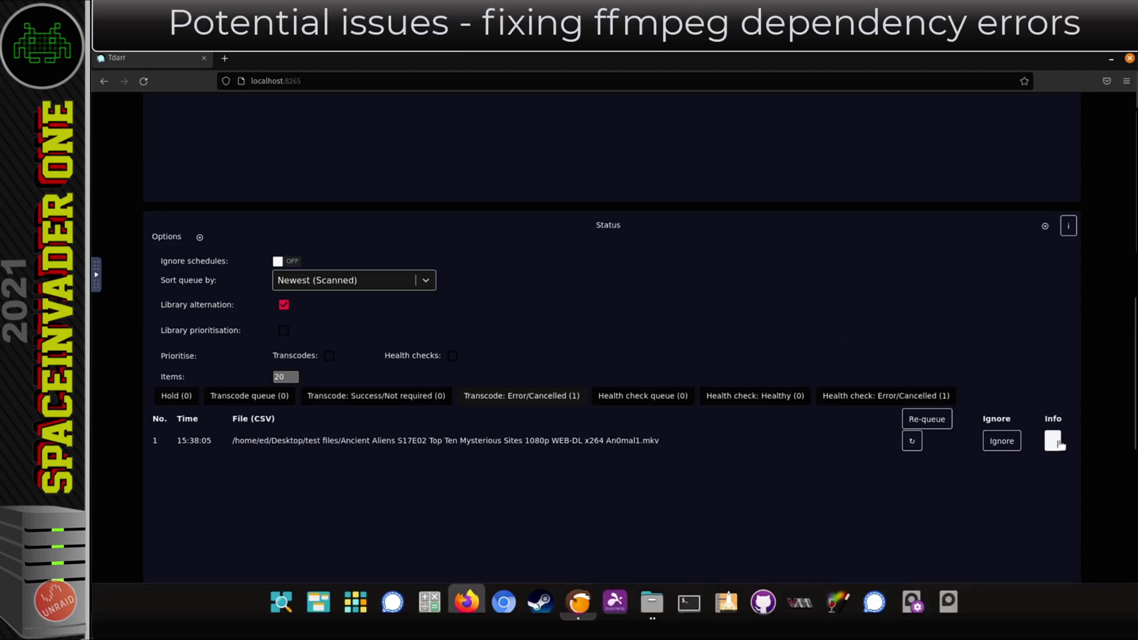
# Step: Open the failed file's transcode log, which shows ffmpeg cannot load libSDL2-2.0.so.0
pyautogui.click(1053, 441)
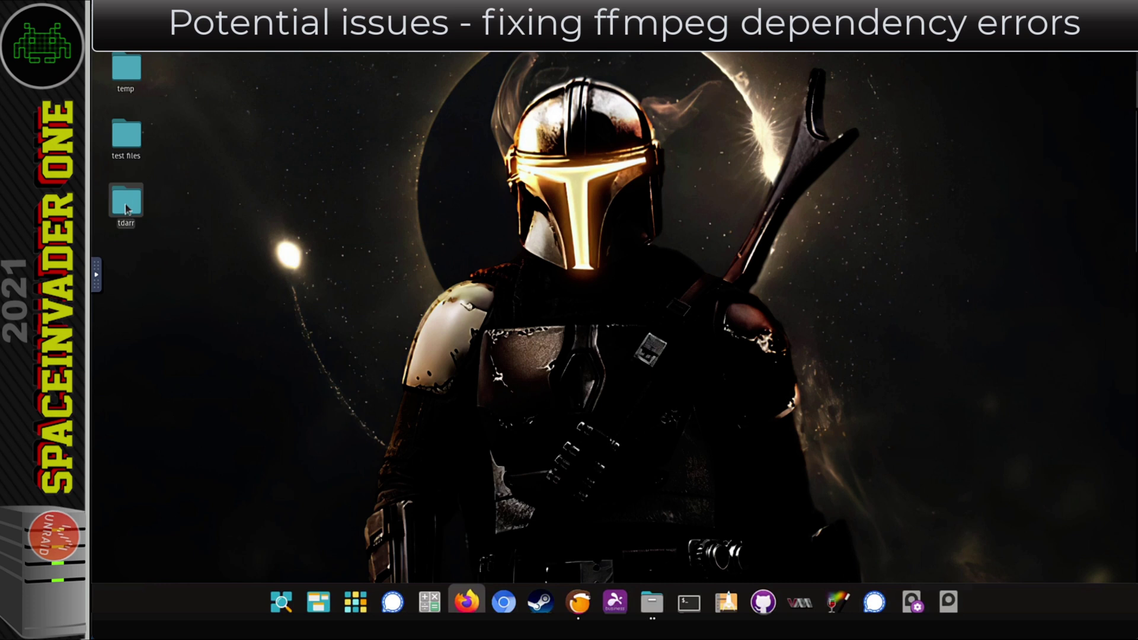
# Step: Browse to tdarr/Tdarr_Node/assets/app/ffmpeg/ffmpeg42 in Files and open a new terminal
pyautogui.doubleClick(126, 209)
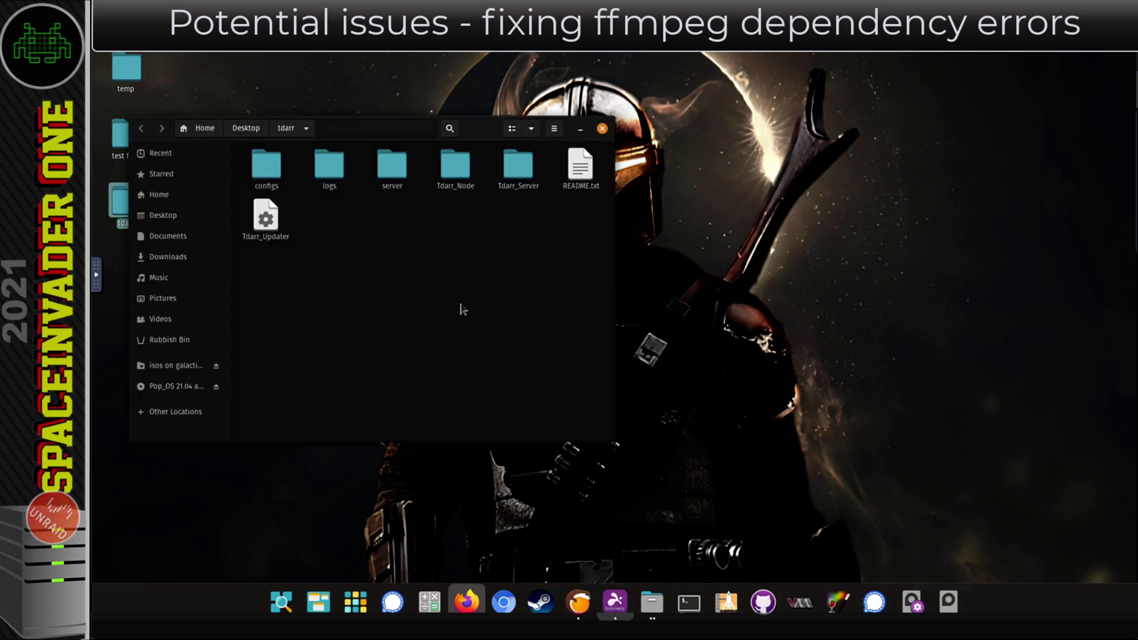
pyautogui.click(456, 173)
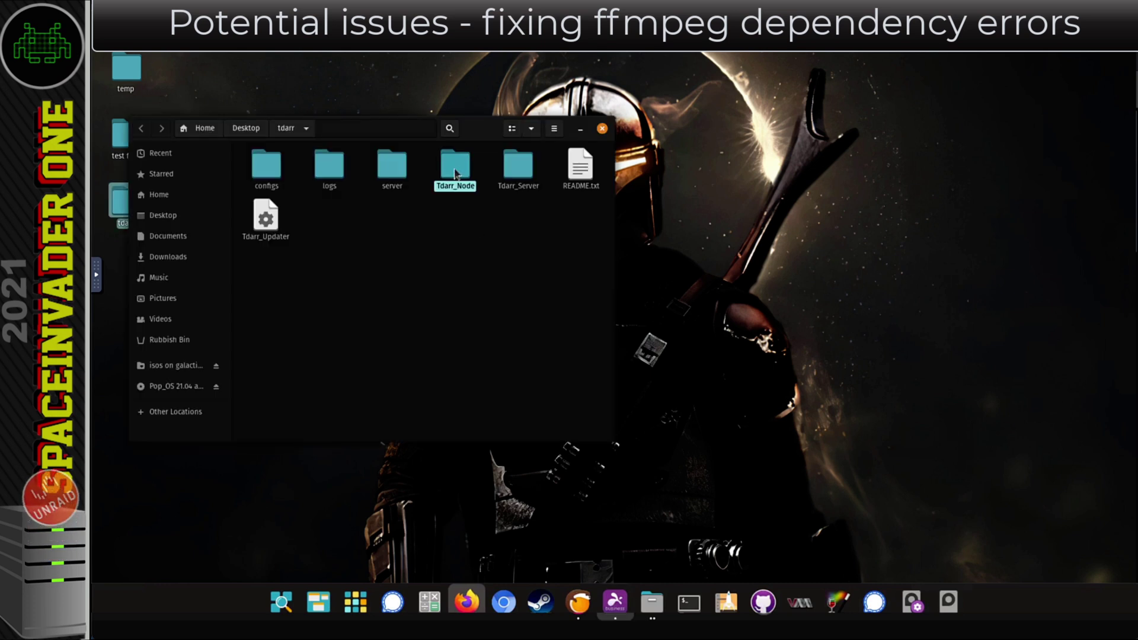
pyautogui.doubleClick(455, 173)
pyautogui.click(265, 172)
pyautogui.doubleClick(265, 172)
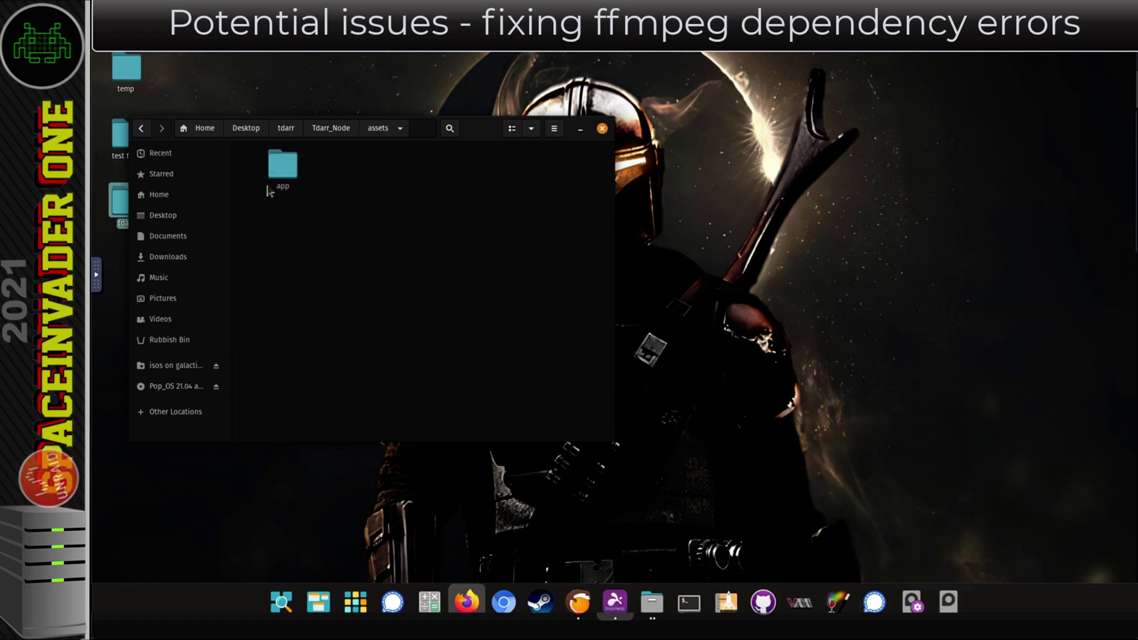
pyautogui.doubleClick(276, 169)
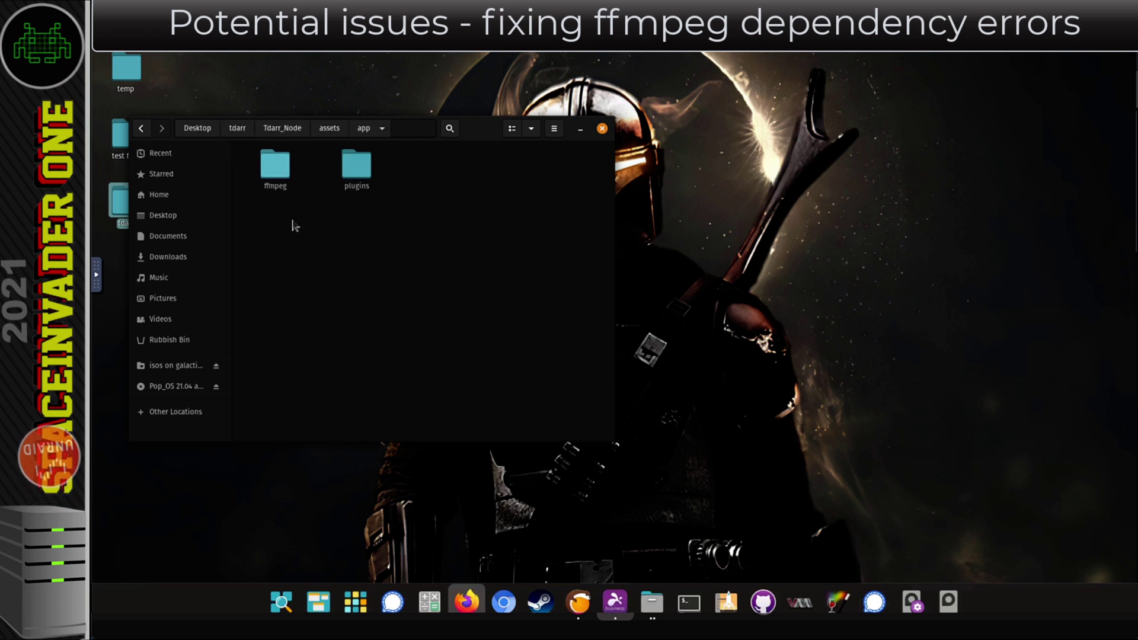
pyautogui.click(276, 175)
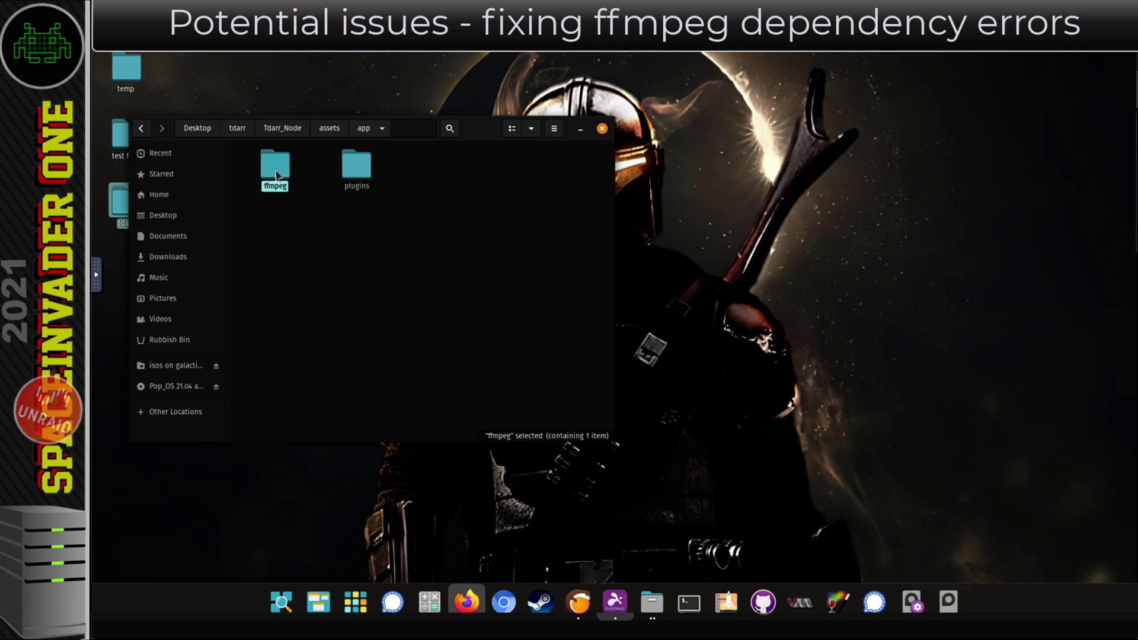
pyautogui.doubleClick(276, 173)
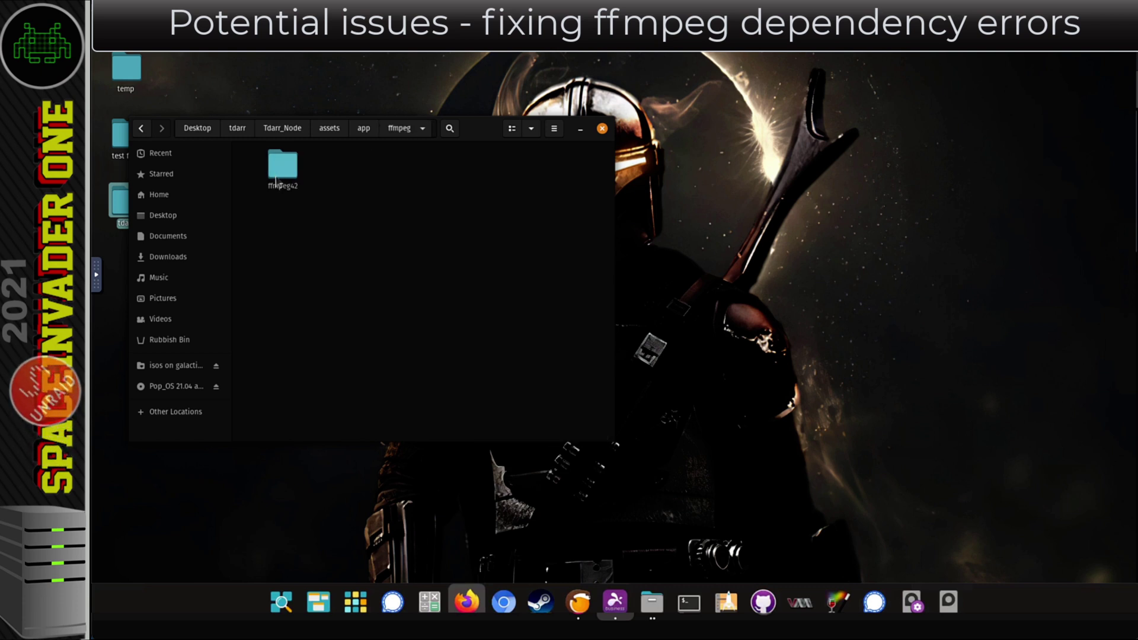
pyautogui.doubleClick(283, 169)
pyautogui.hotkey('ctrl', 'alt', 't')
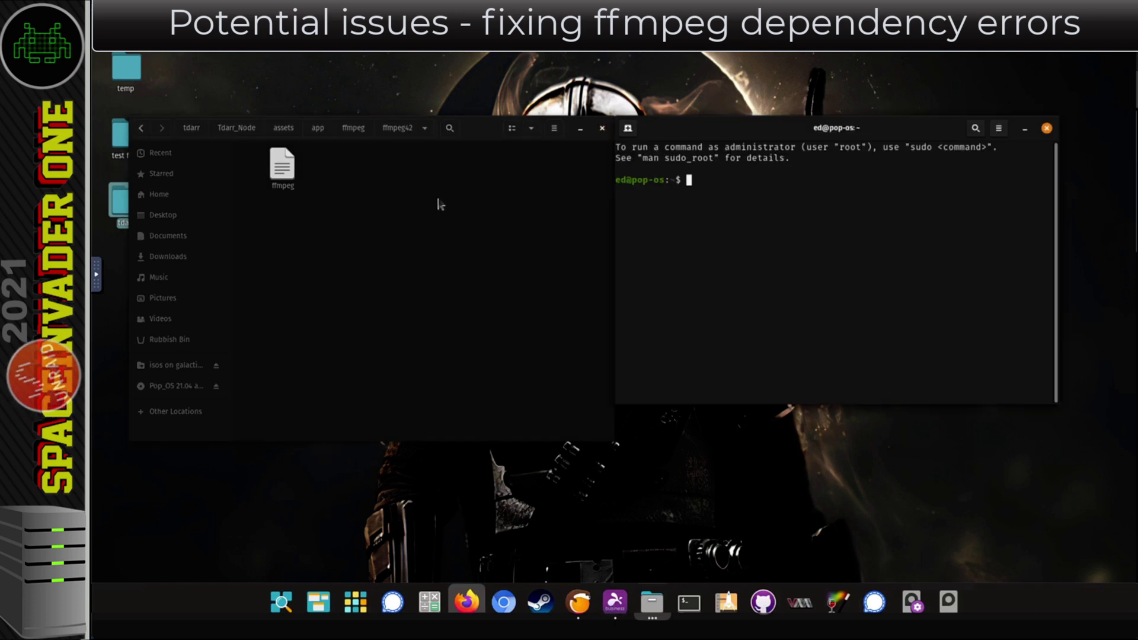
# Step: Run the bundled ffmpeg, then check whether ffmpeg is installed system-wide
pyautogui.click(282, 169)
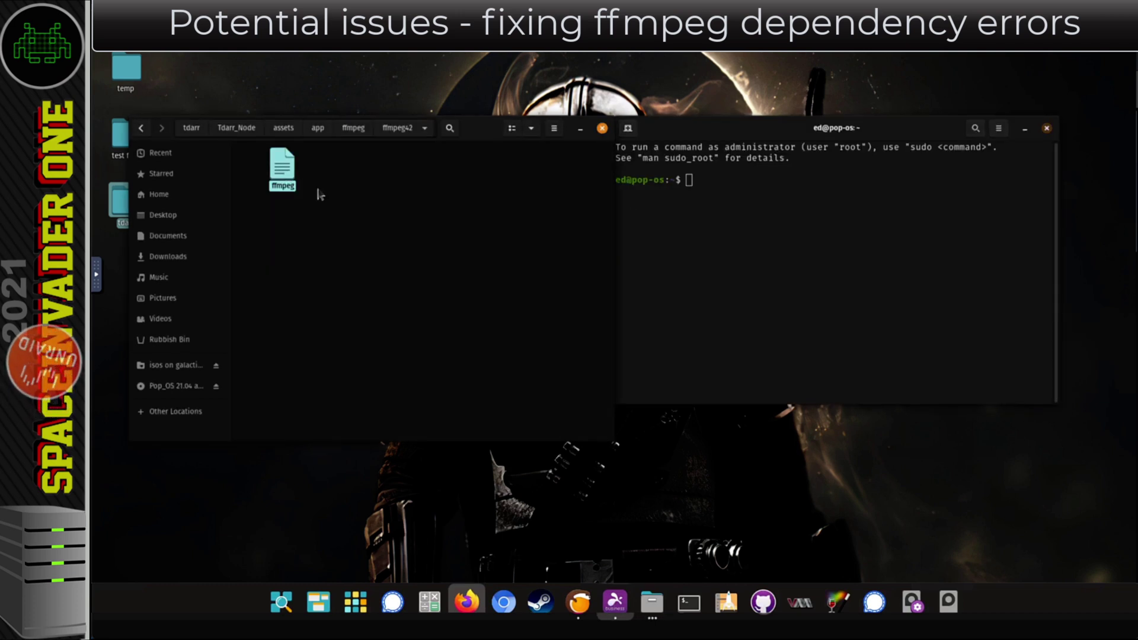
pyautogui.moveTo(705, 228); pyautogui.dragTo(735, 205)
pyautogui.press('Return')
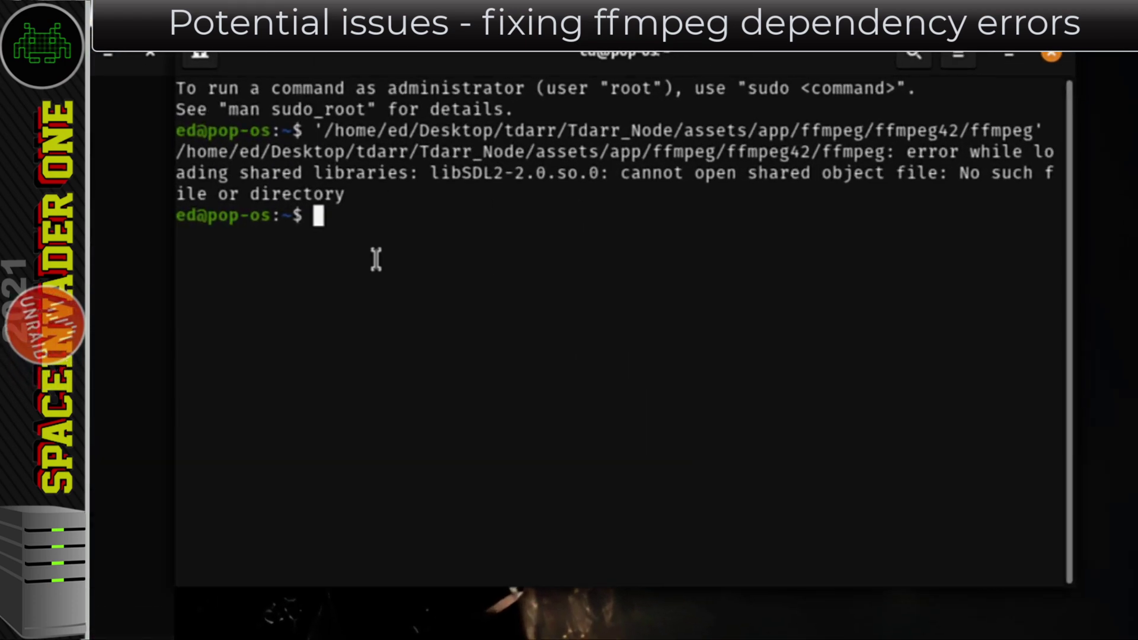
pyautogui.press('Return')
pyautogui.press('Return')
pyautogui.write('ffmpeg')
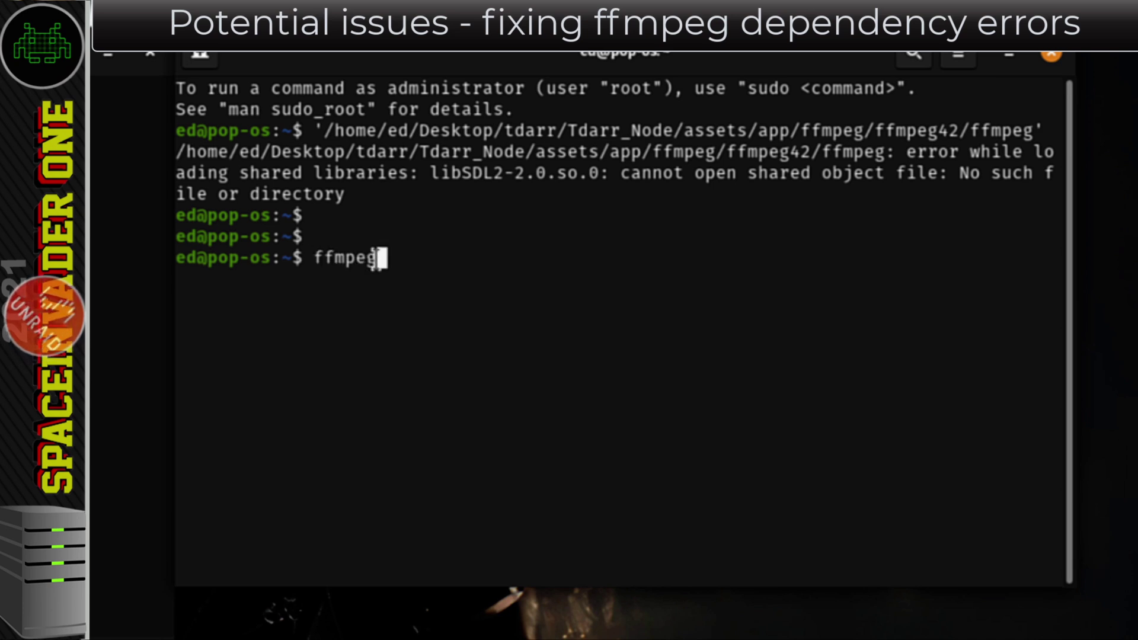
pyautogui.press('Return')
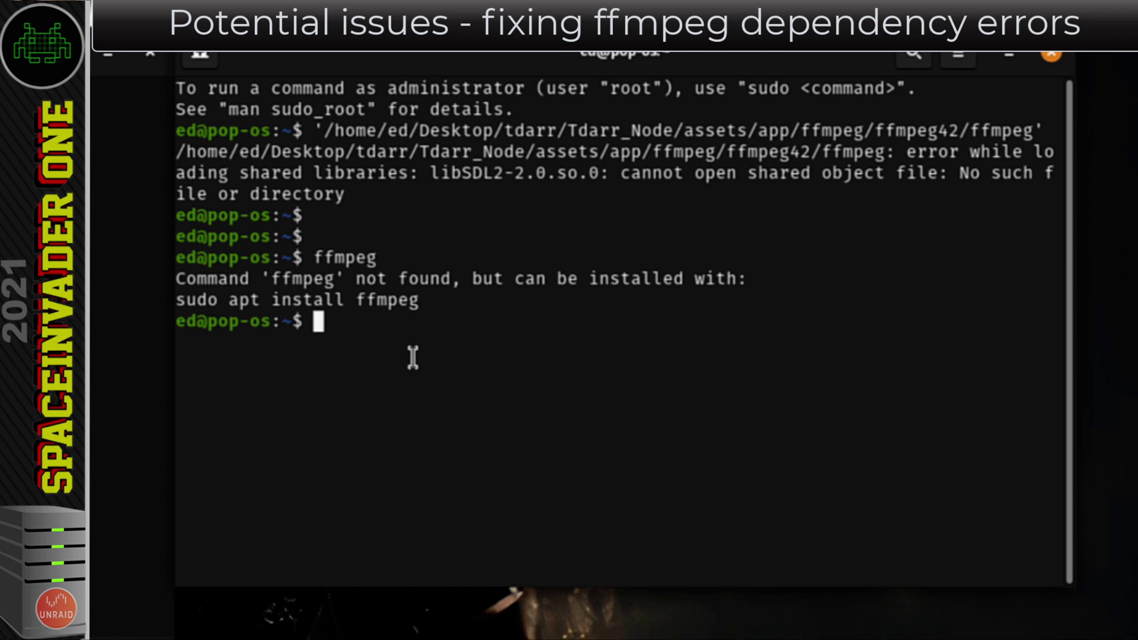
# Step: Install the ffmpeg package with 'sudo apt install ffmpeg', confirming the 42 new packages
pyautogui.press('Return')
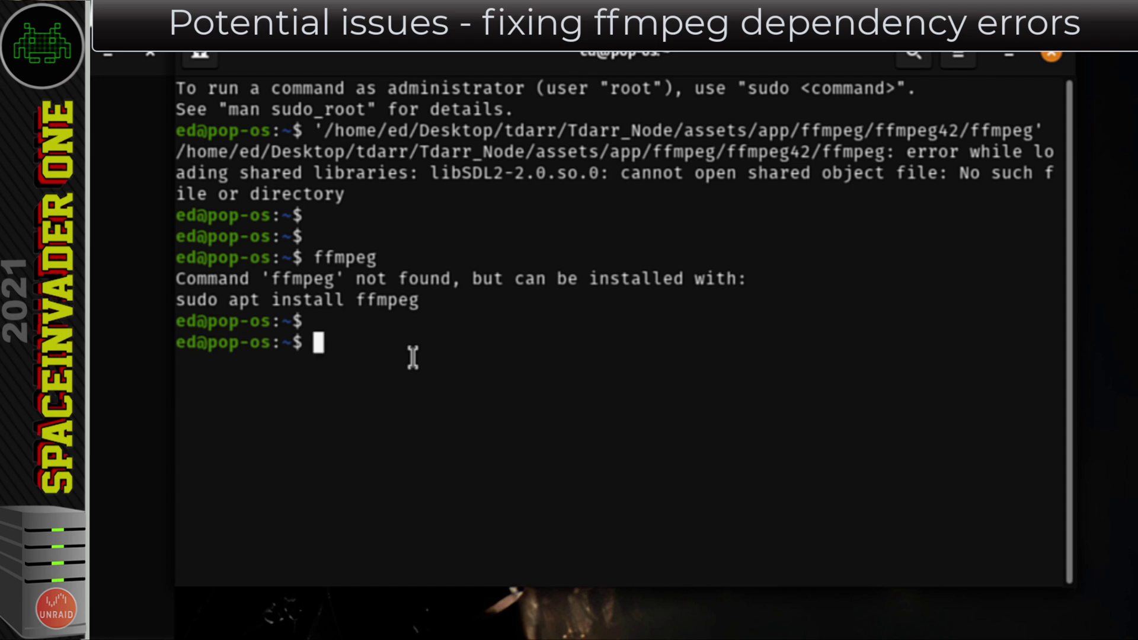
pyautogui.write('sudo apt')
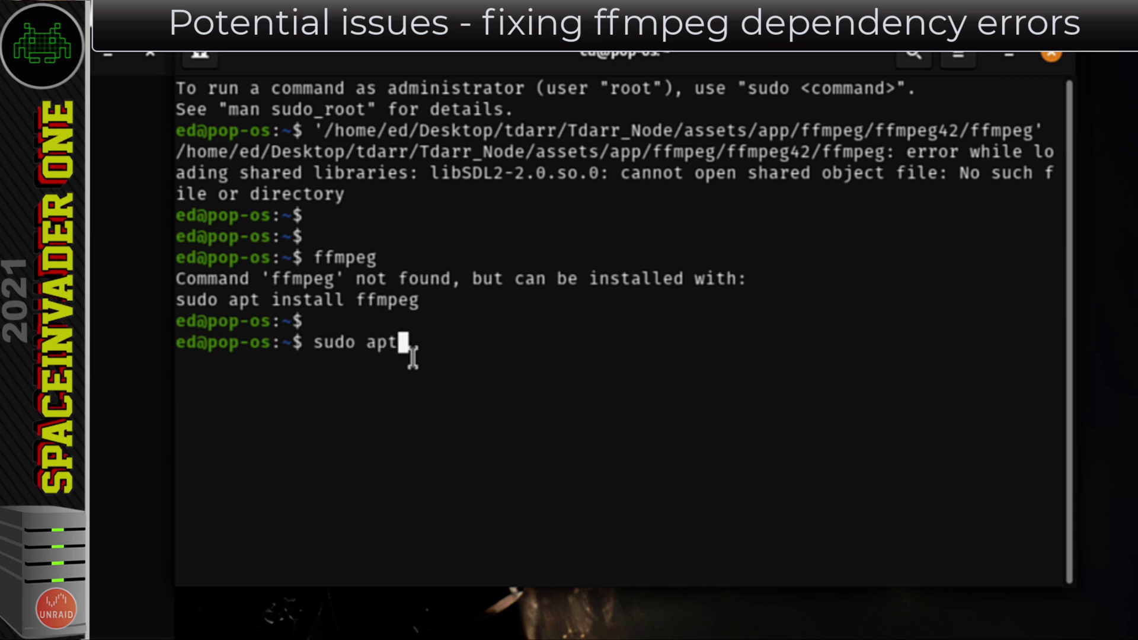
pyautogui.write(' install ffmpeg')
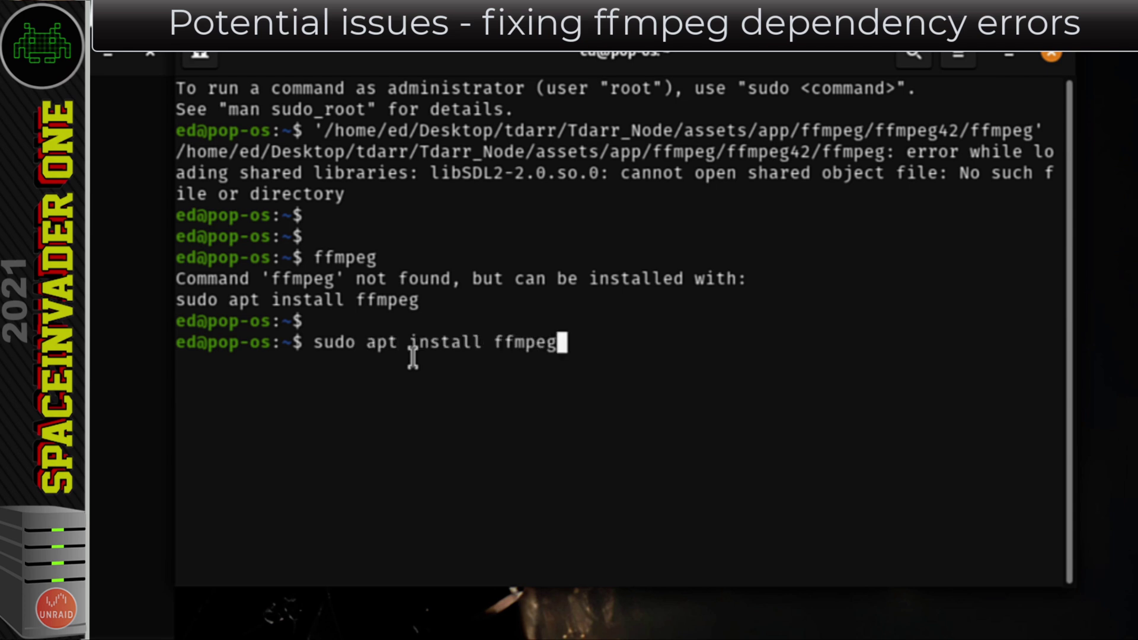
pyautogui.press('Return')
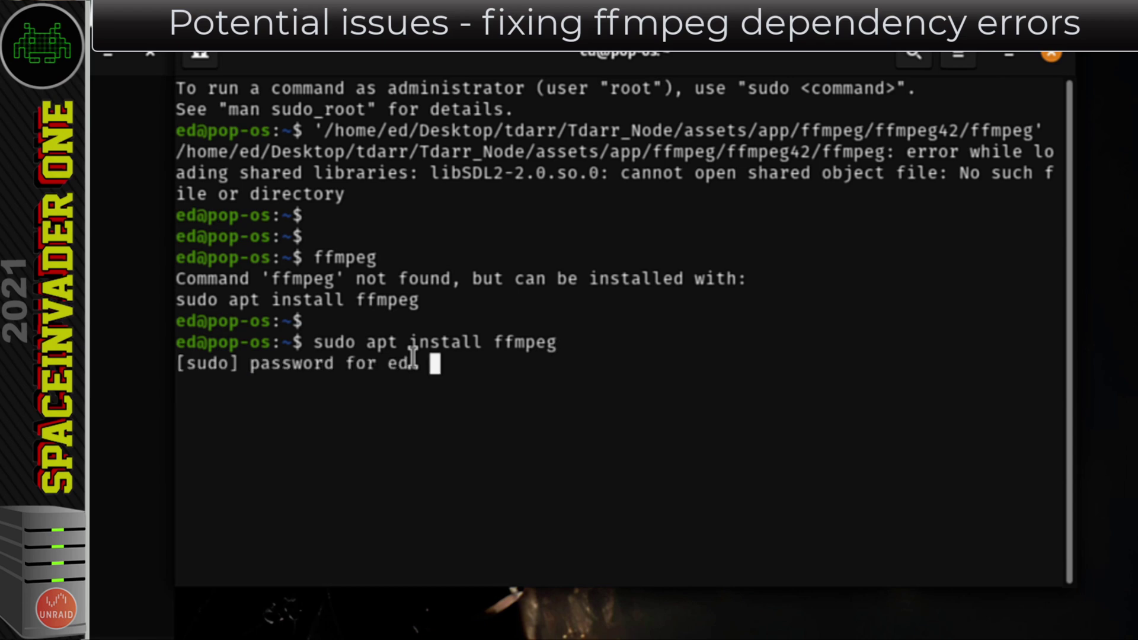
pyautogui.press('Return')
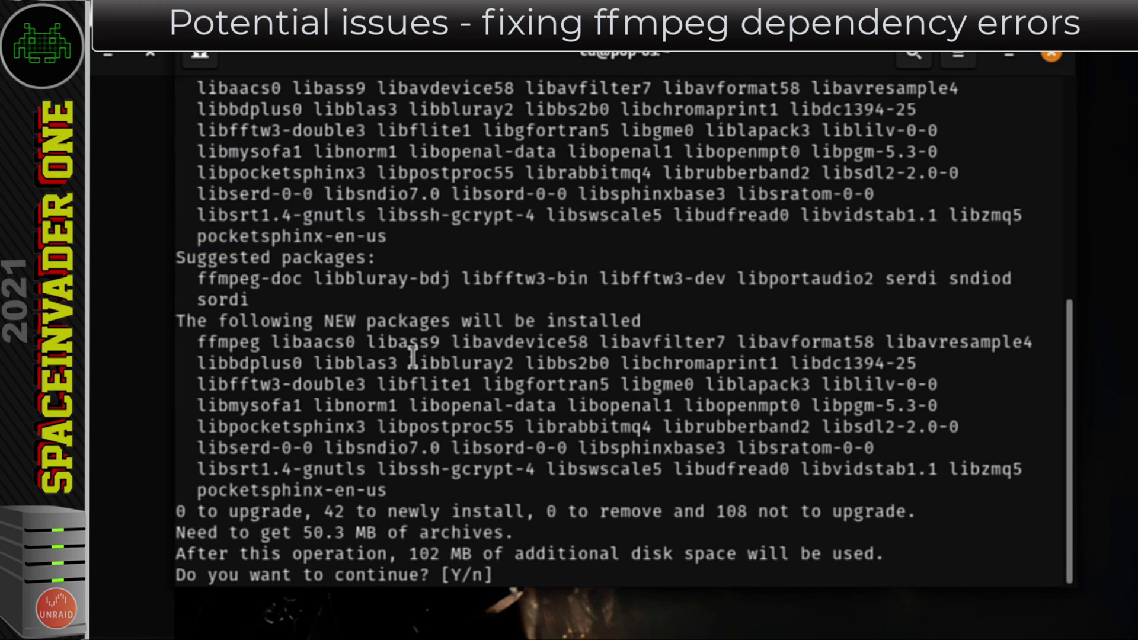
pyautogui.press('Return')
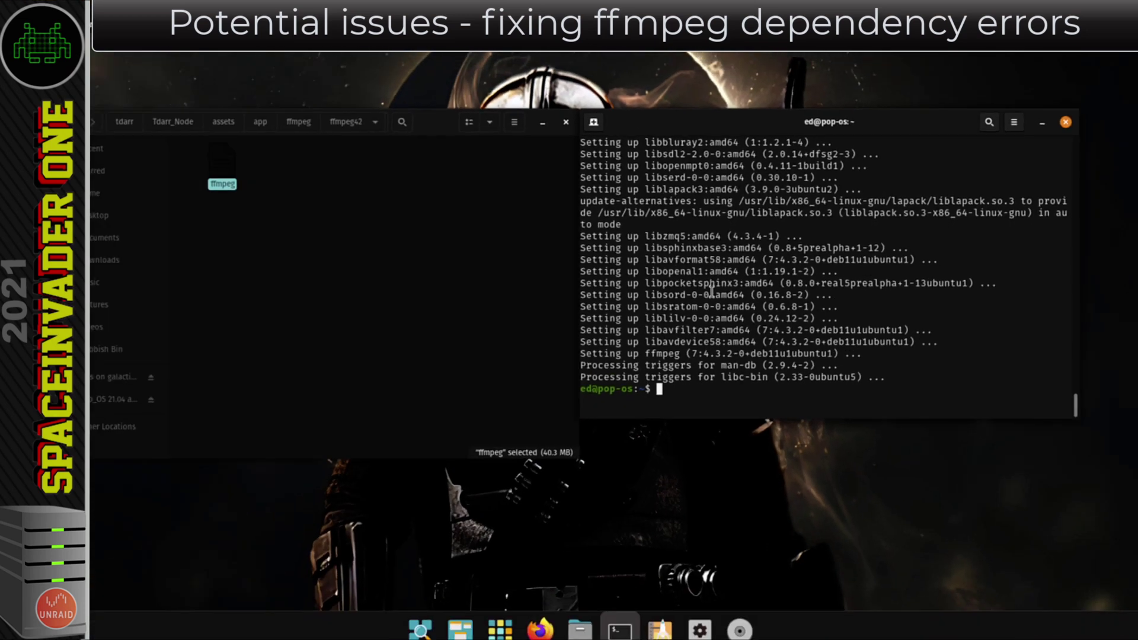
pyautogui.press('Return')
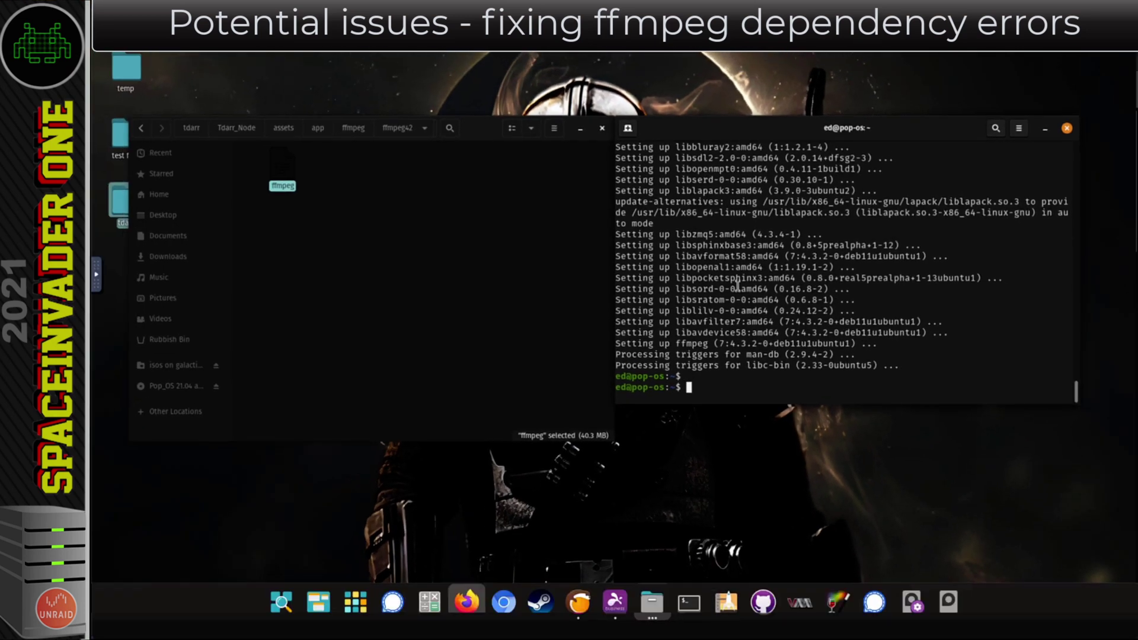
# Step: Clear the terminal and rerun the bundled ffmpeg, which now fails on missing libsndio.so.6.1
pyautogui.write('clear')
pyautogui.press('Return')
pyautogui.click(294, 175)
pyautogui.moveTo(306, 178); pyautogui.dragTo(718, 175)
pyautogui.click(719, 174)
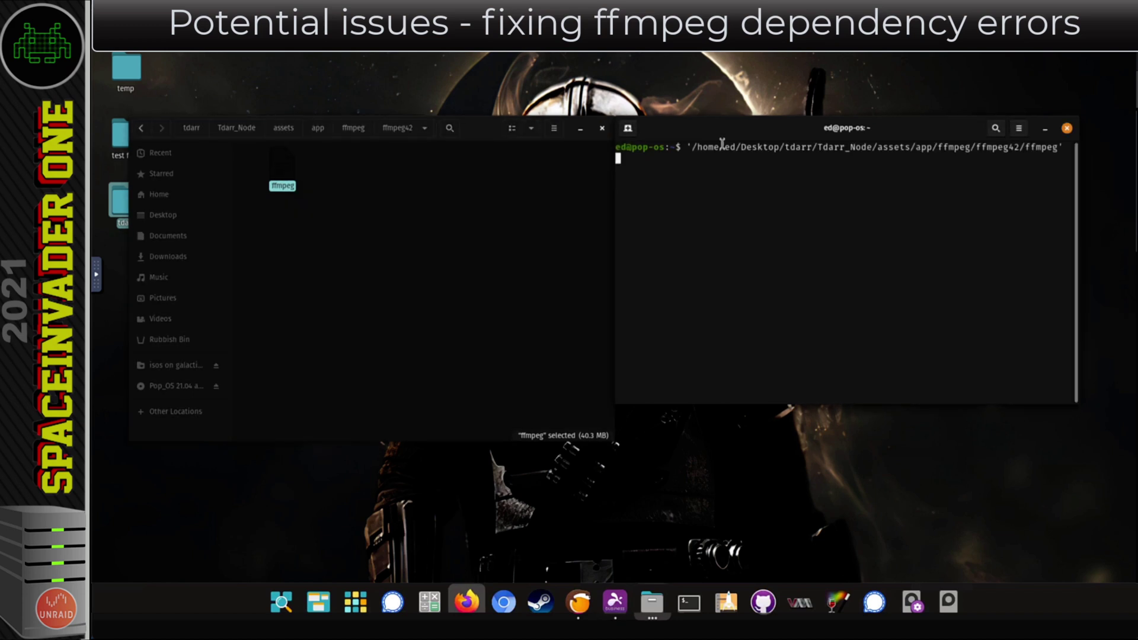
pyautogui.press('Return')
# Step: Move the bundled ffmpeg to the Rubbish Bin and try 'locate ffmpeg' in the terminal
pyautogui.click(283, 173)
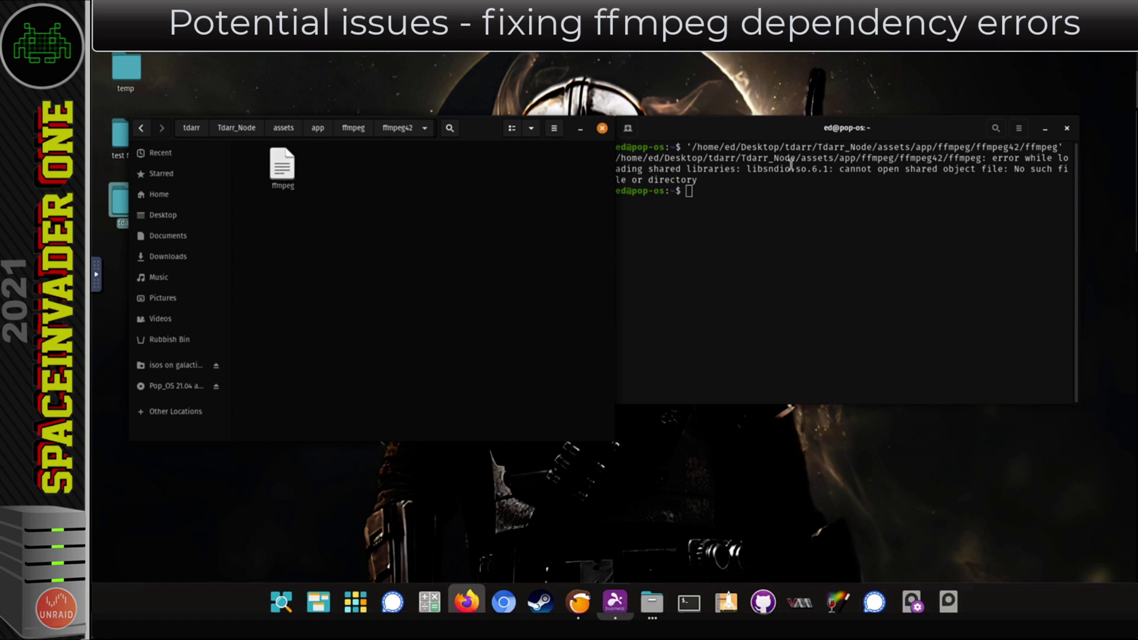
pyautogui.rightClick(283, 170)
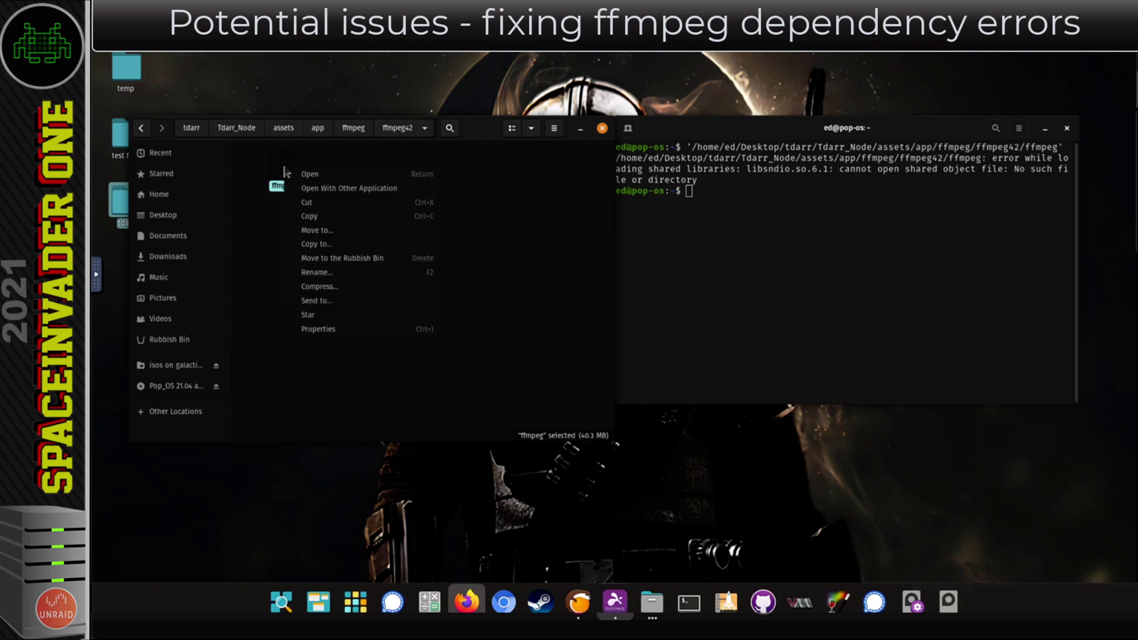
pyautogui.click(342, 258)
pyautogui.click(717, 235)
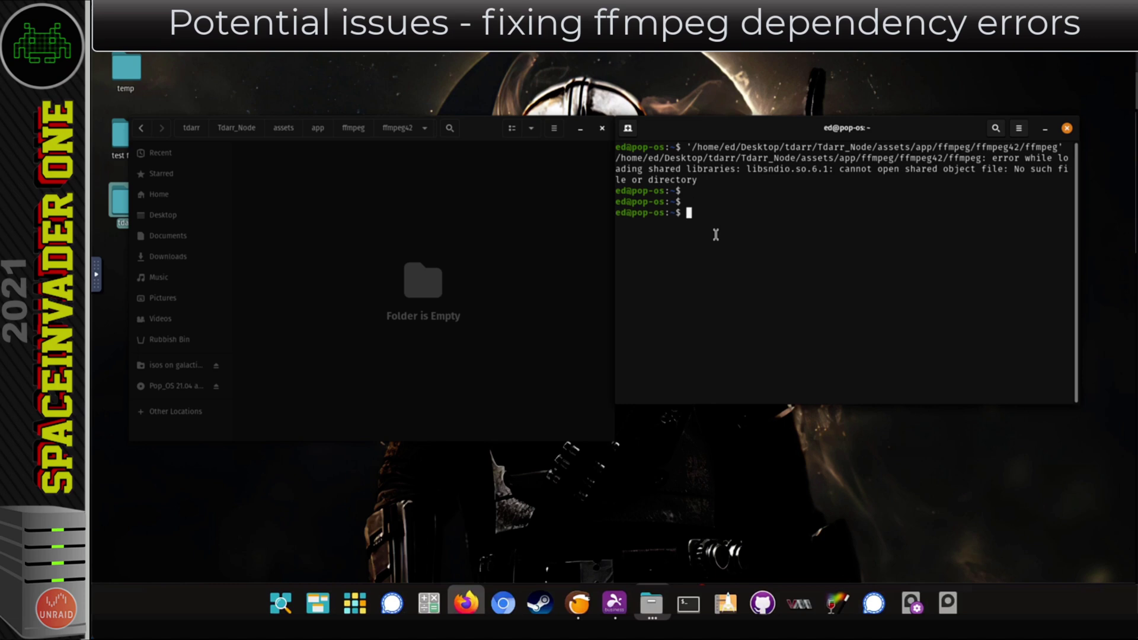
pyautogui.write('locate ffmpe')
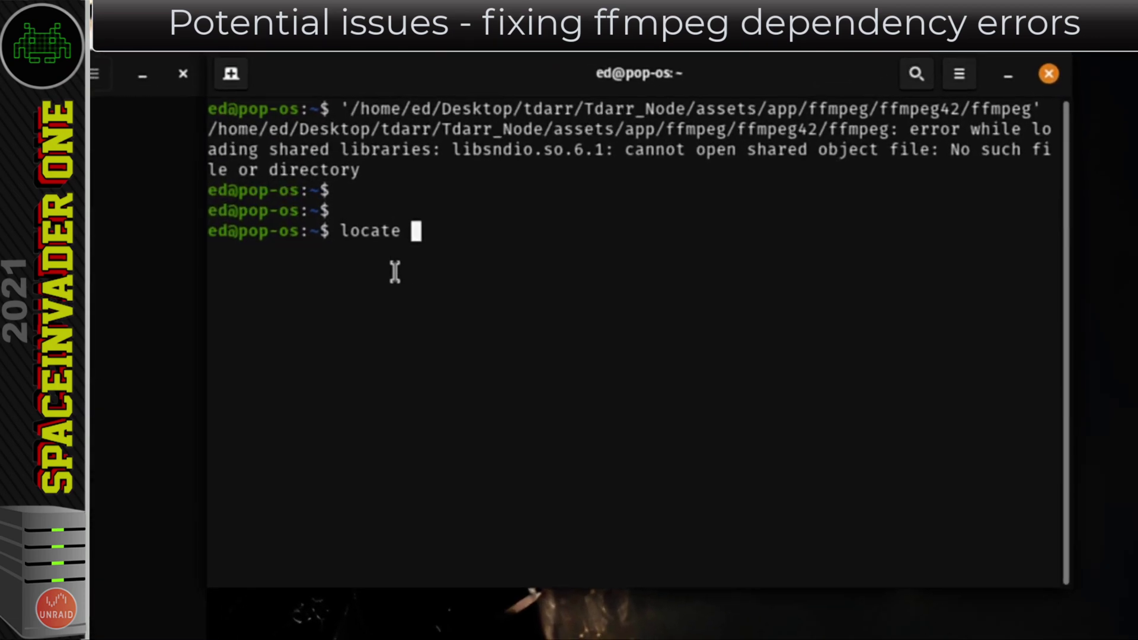
pyautogui.write('g')
pyautogui.press('Return')
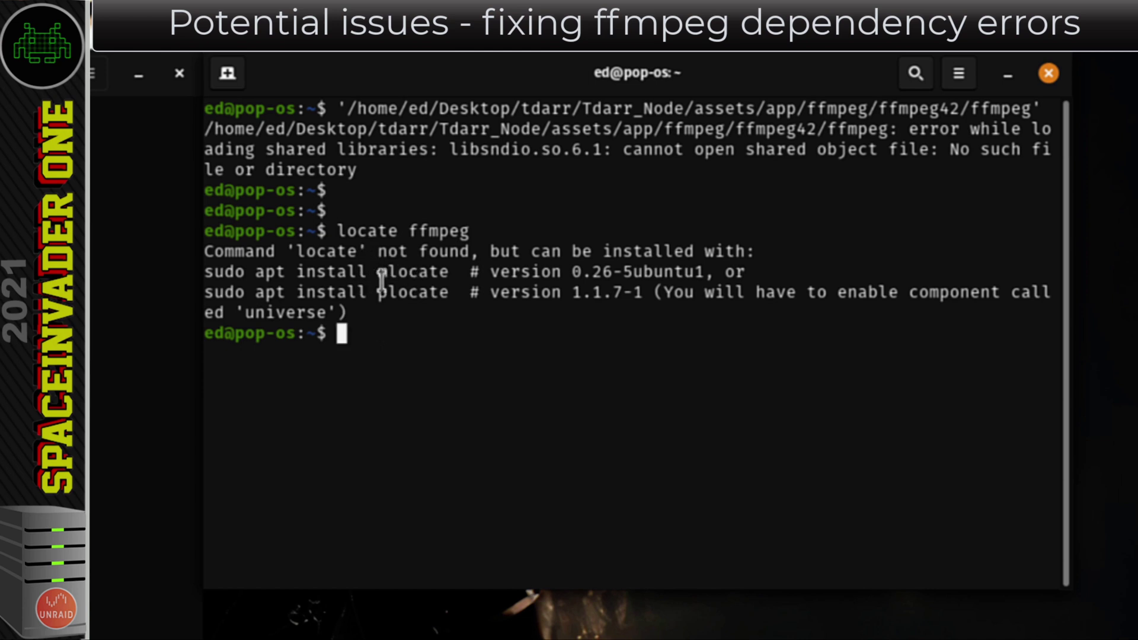
# Step: Install the mlocate package with 'sudo apt install mlocate'
pyautogui.press('Return')
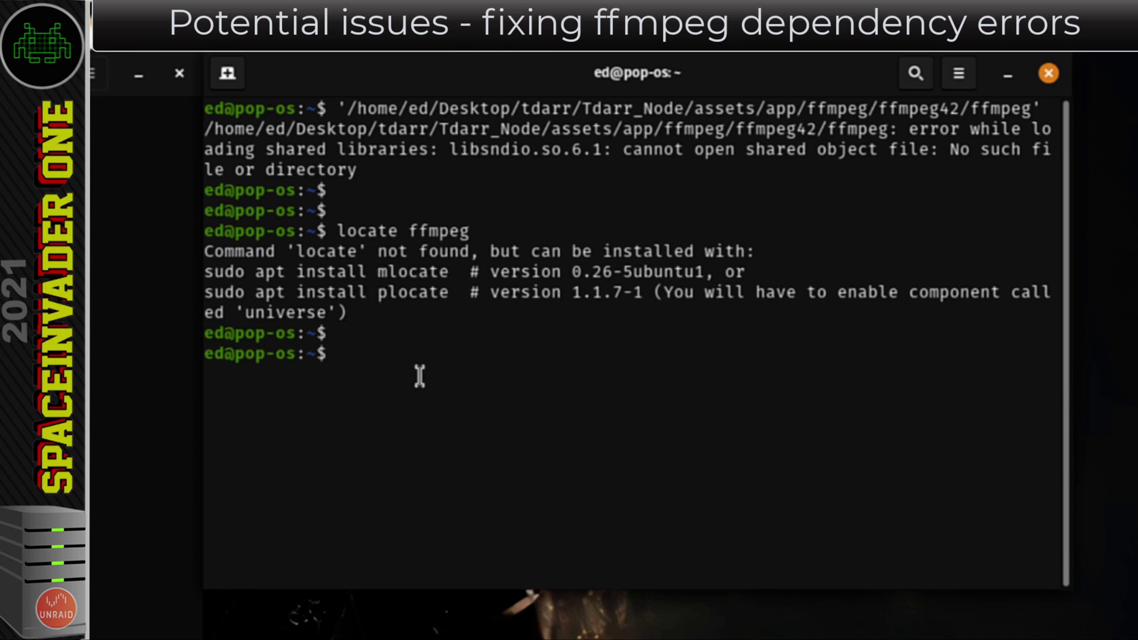
pyautogui.write('sudo apt install mlocate')
pyautogui.press('Return')
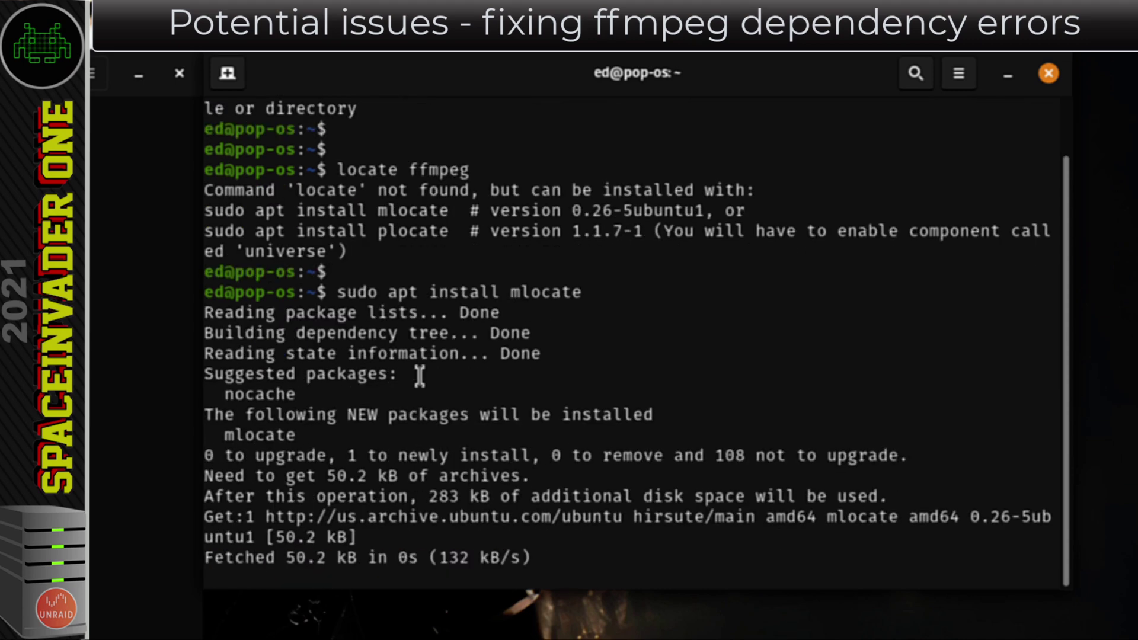
# Step: List all ffmpeg files with 'locate ffmpeg' and select the /usr/bin/ffmpeg line
pyautogui.write('clear')
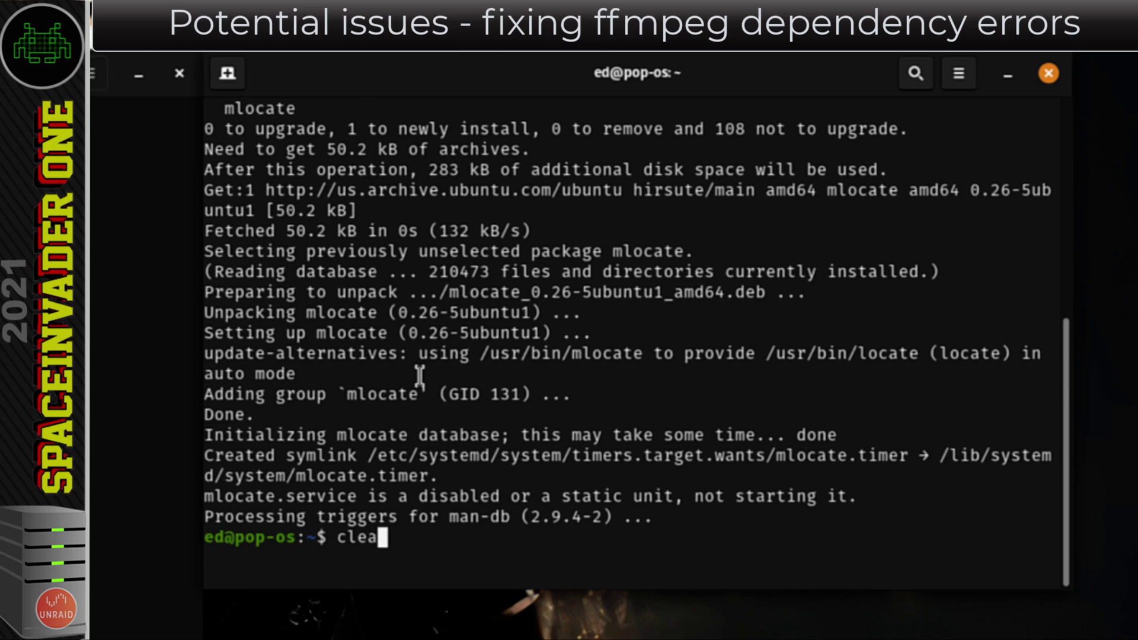
pyautogui.press('Return')
pyautogui.write('locate ffmpeg')
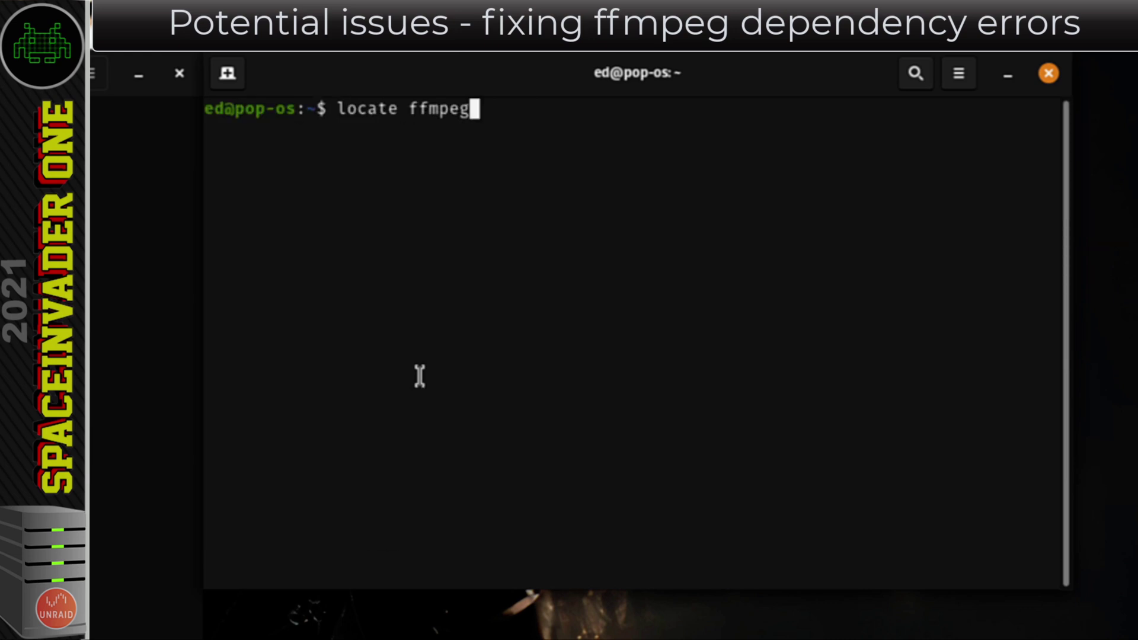
pyautogui.press('Return')
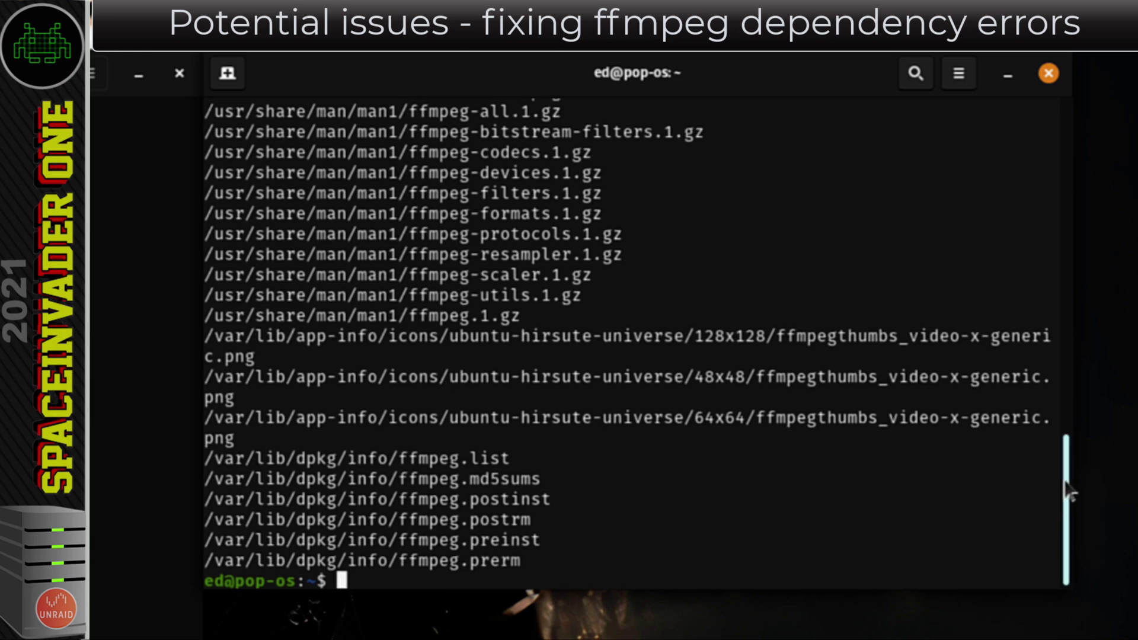
pyautogui.moveTo(1067, 488); pyautogui.dragTo(1065, 474)
pyautogui.scroll(4, 973, 364)
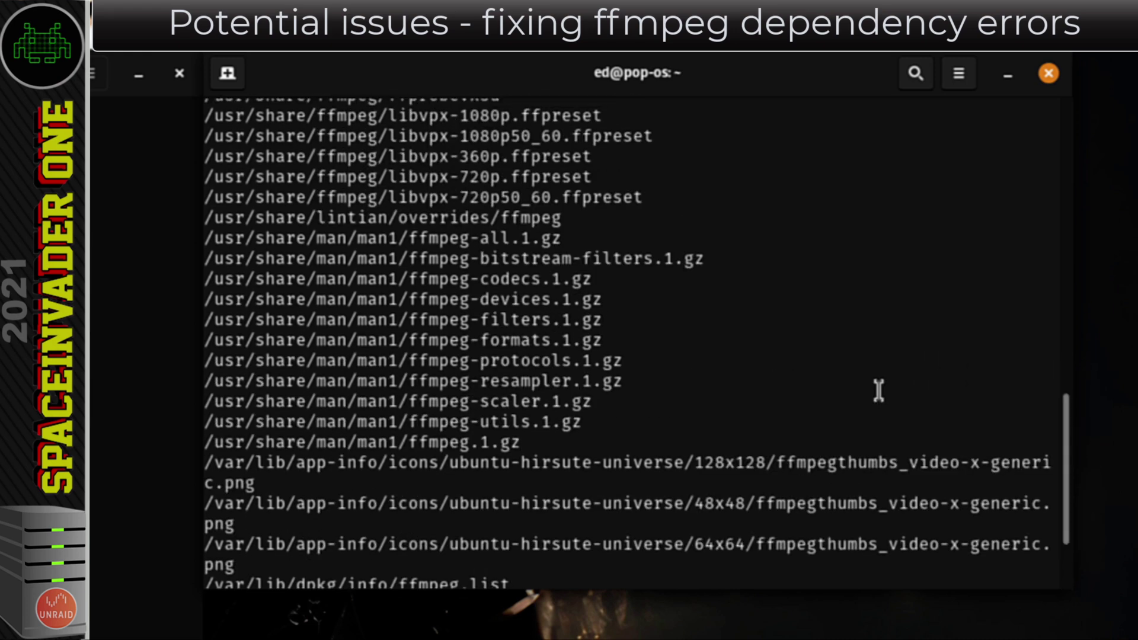
pyautogui.scroll(3, 884, 385)
pyautogui.moveTo(354, 236); pyautogui.dragTo(206, 233)
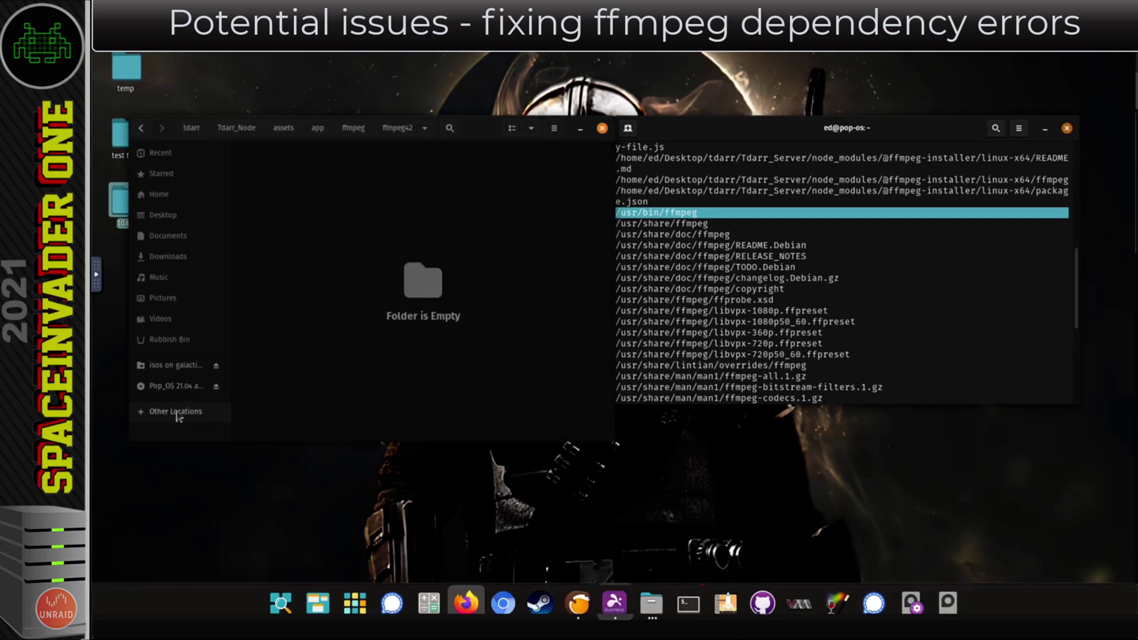
# Step: Copy the system ffmpeg binary from /usr/bin in Files
pyautogui.click(178, 417)
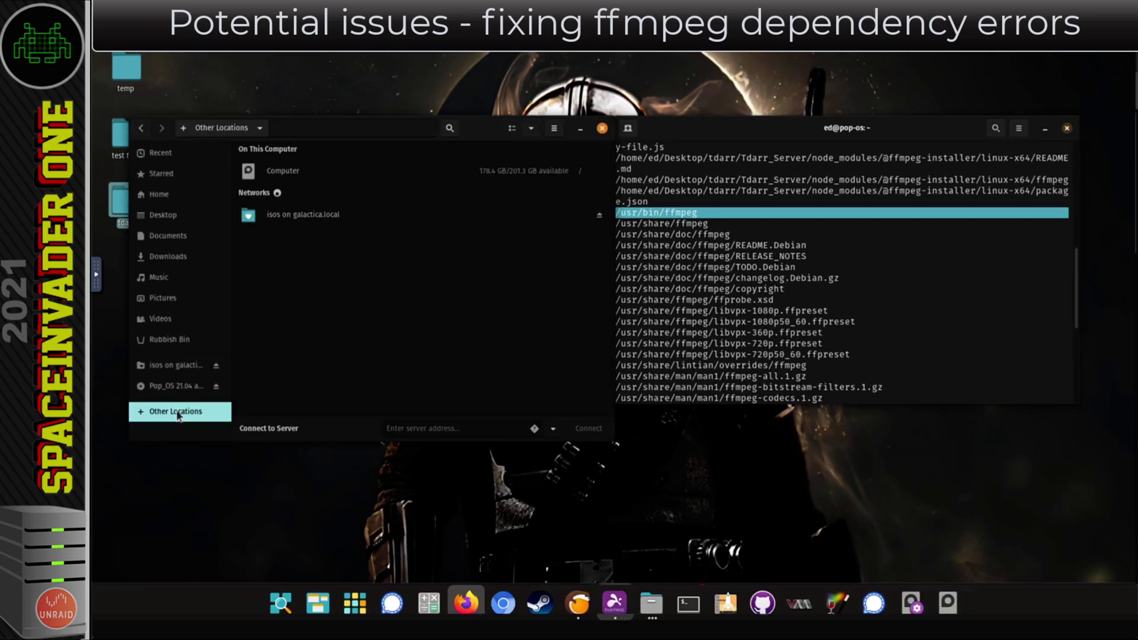
pyautogui.click(284, 173)
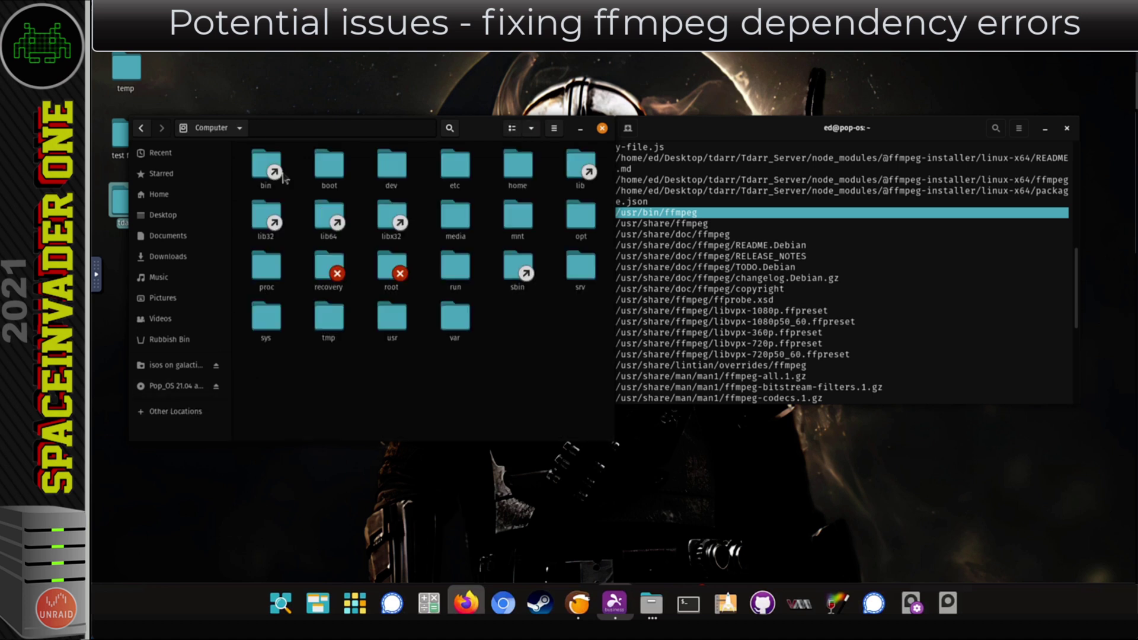
pyautogui.doubleClick(390, 321)
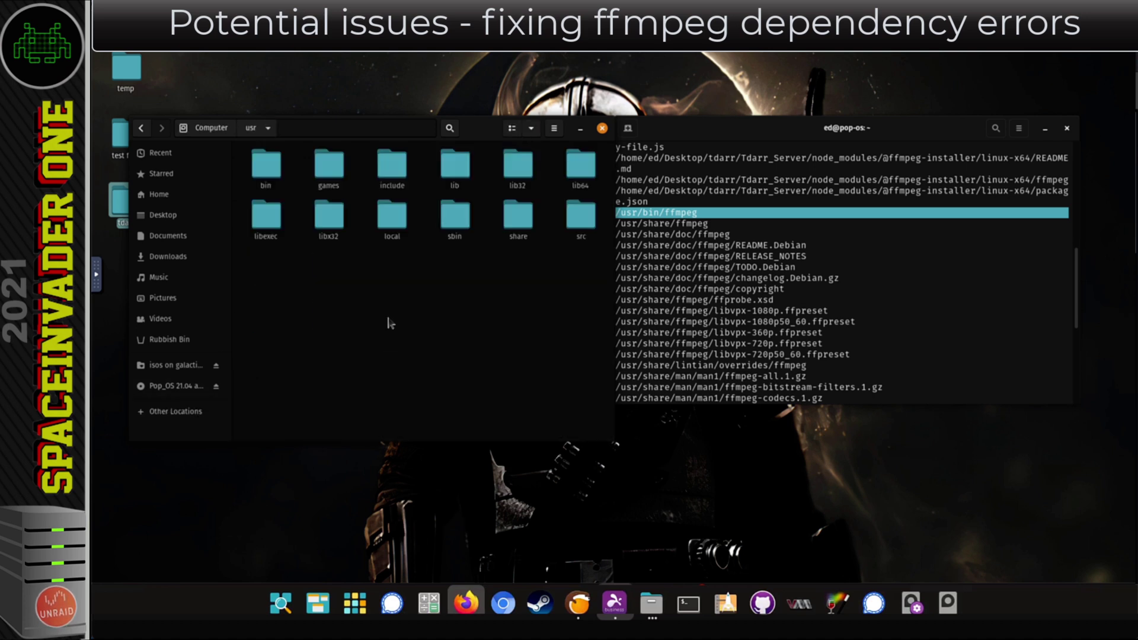
pyautogui.click(270, 171)
pyautogui.doubleClick(270, 170)
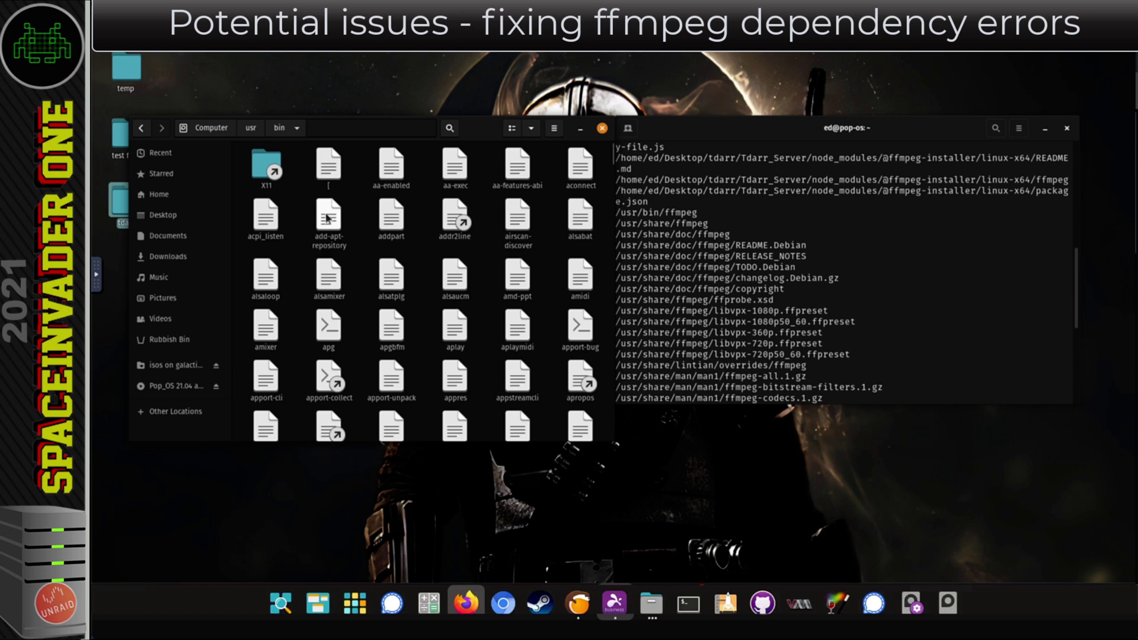
pyautogui.click(328, 218)
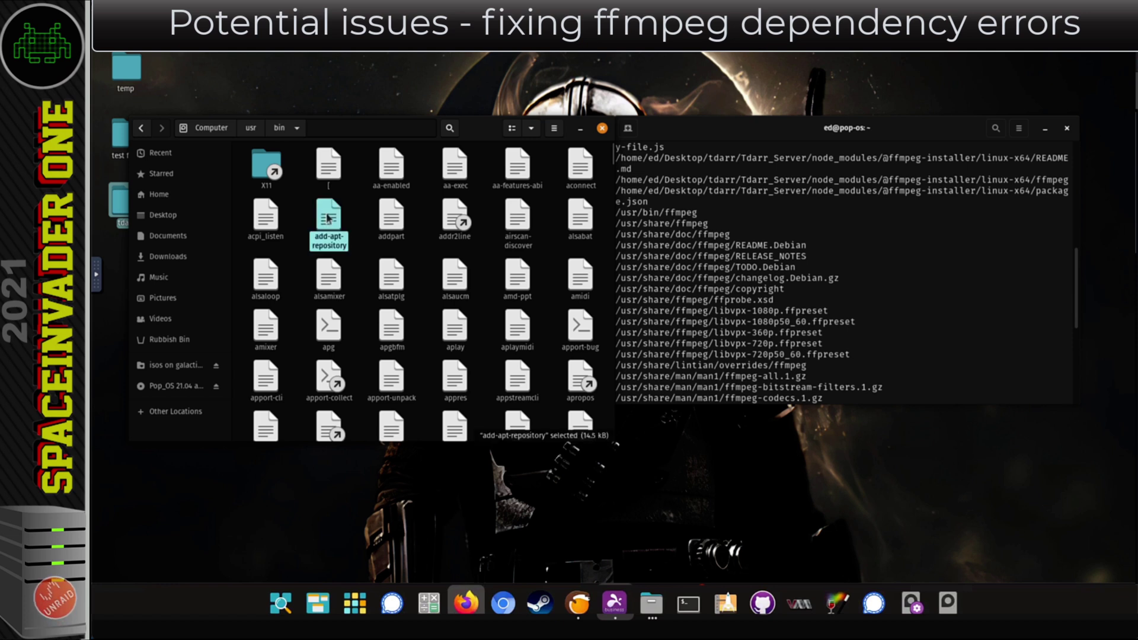
pyautogui.write('ff')
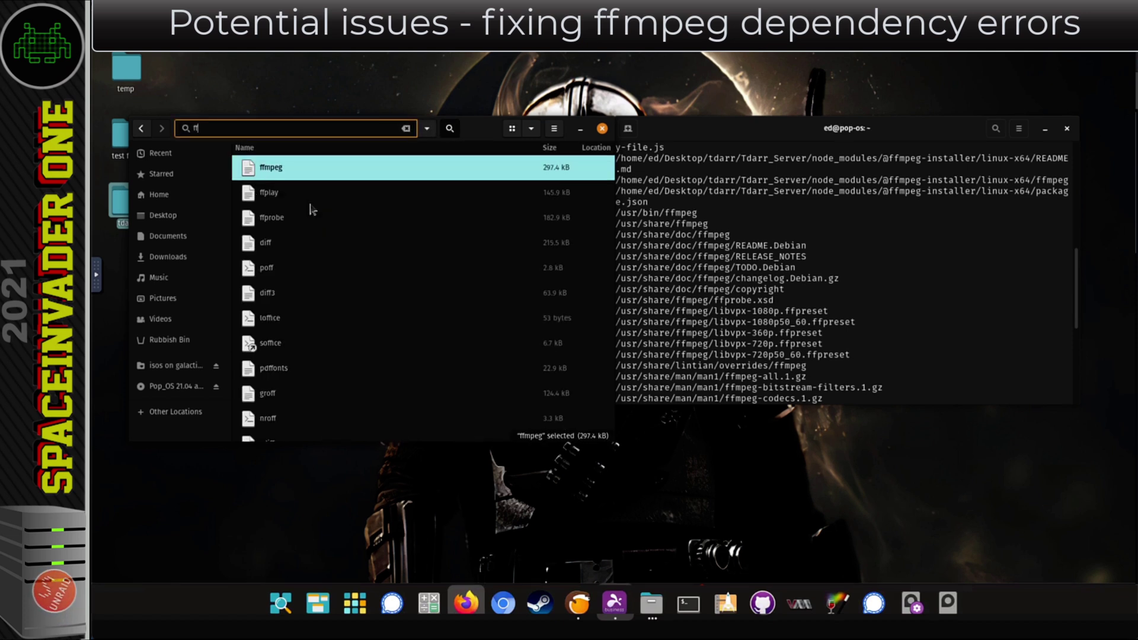
pyautogui.rightClick(275, 174)
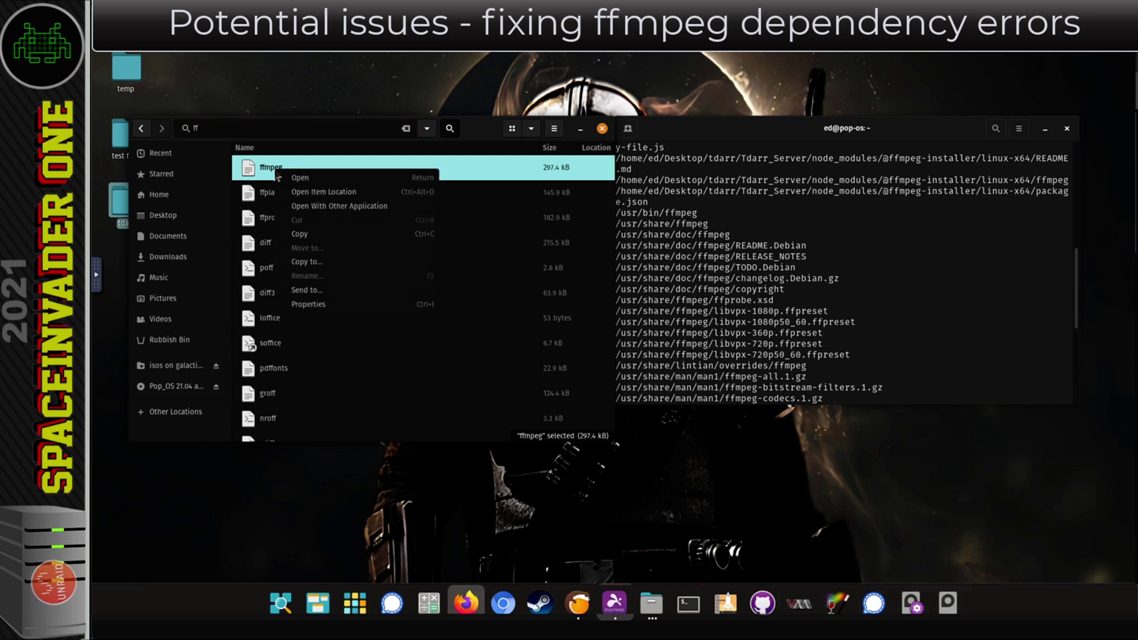
pyautogui.click(311, 237)
pyautogui.click(602, 128)
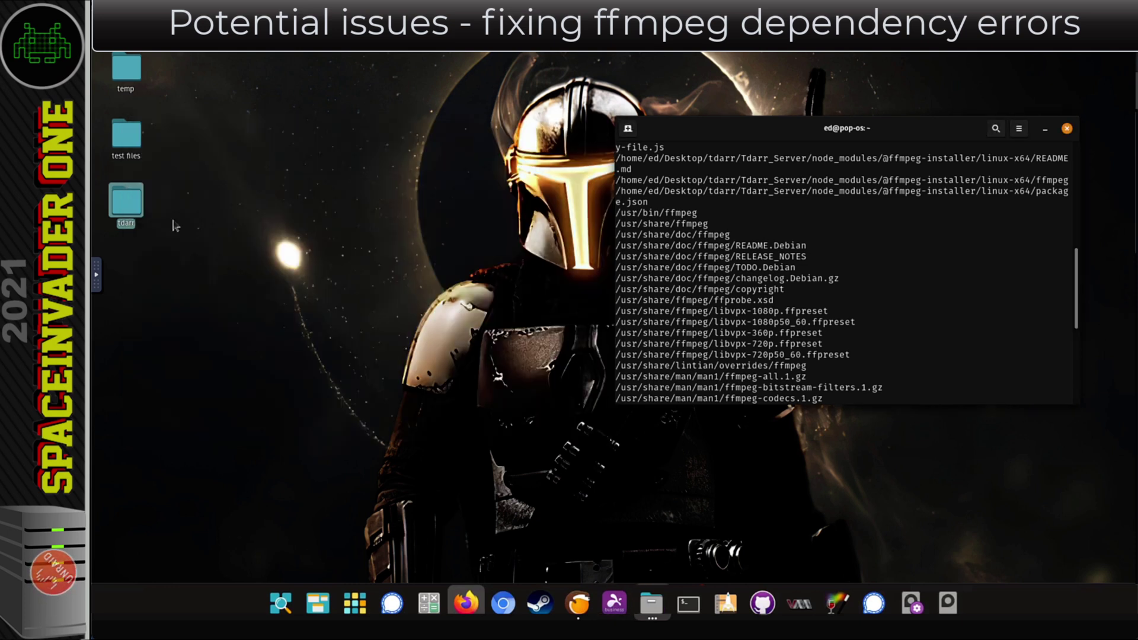
# Step: Paste the ffmpeg copy into tdarr/Tdarr_Node/assets/app/ffmpeg/ffmpeg42
pyautogui.doubleClick(133, 207)
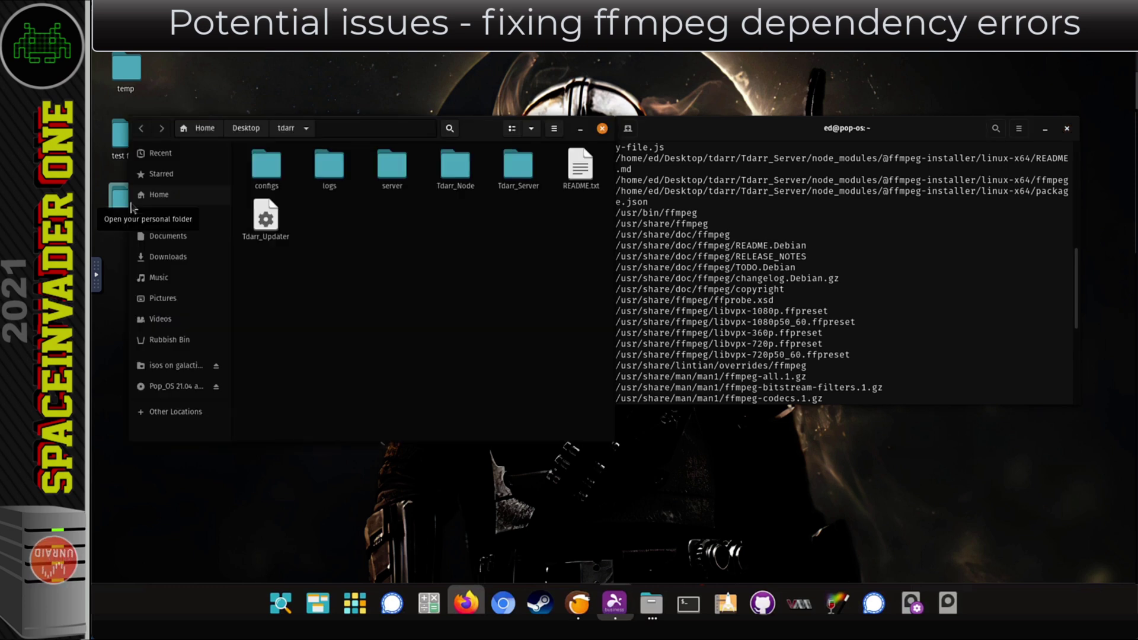
pyautogui.doubleClick(457, 171)
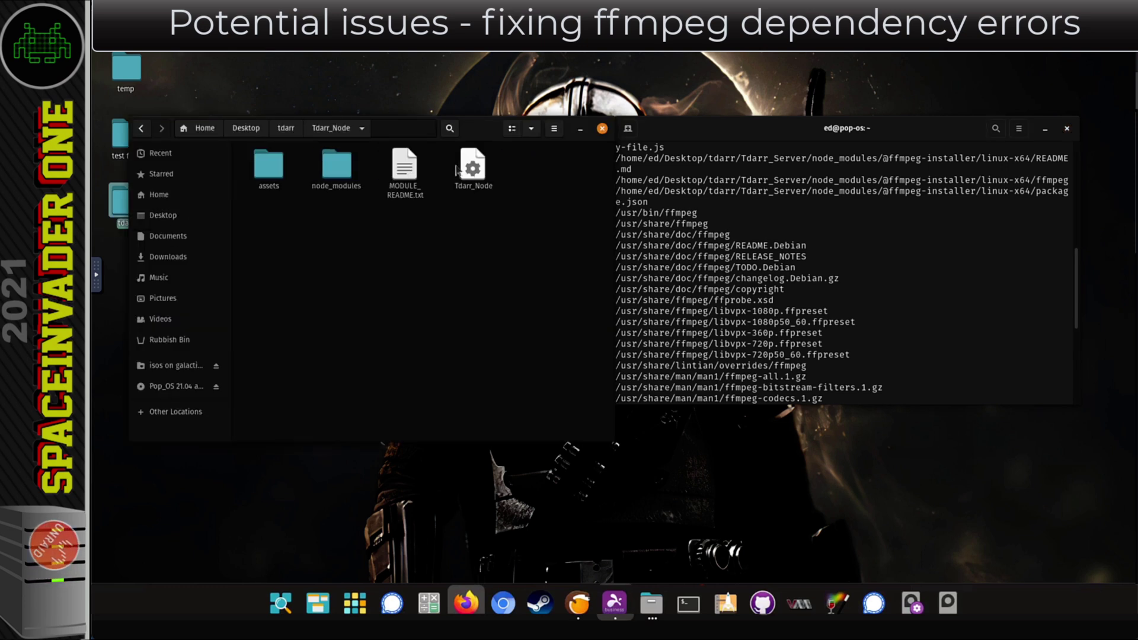
pyautogui.doubleClick(273, 166)
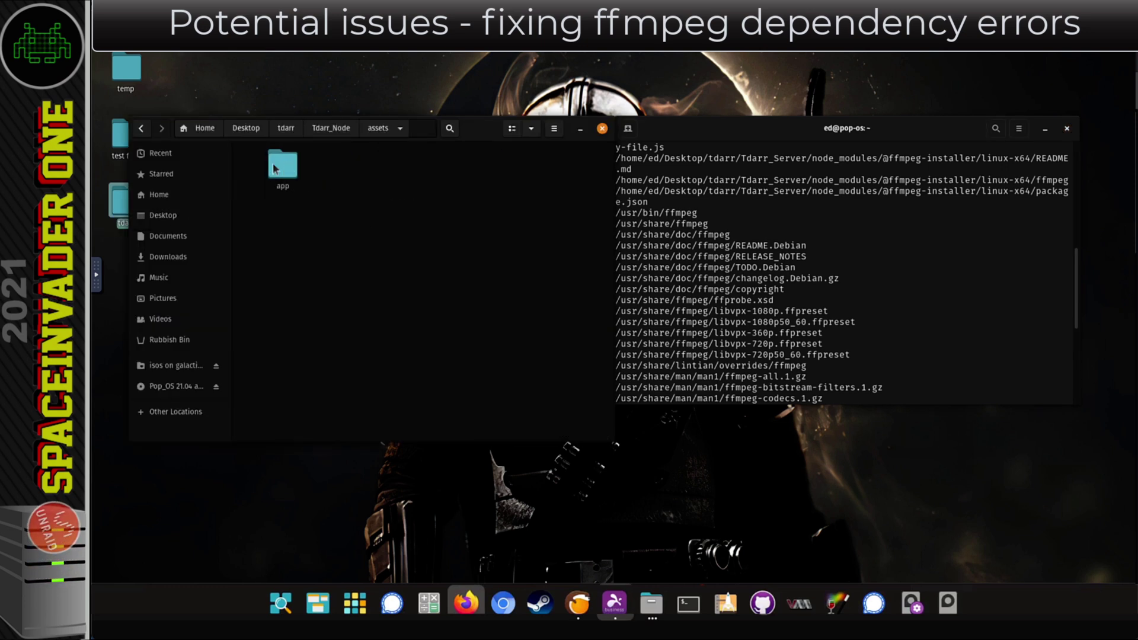
pyautogui.doubleClick(278, 169)
pyautogui.doubleClick(277, 171)
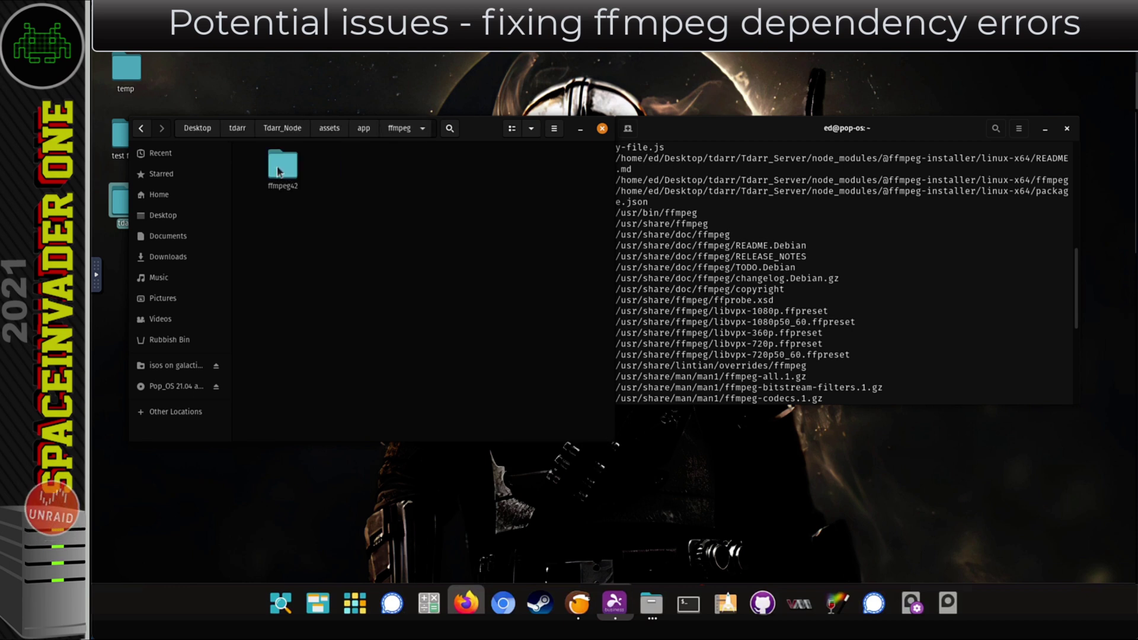
pyautogui.doubleClick(282, 169)
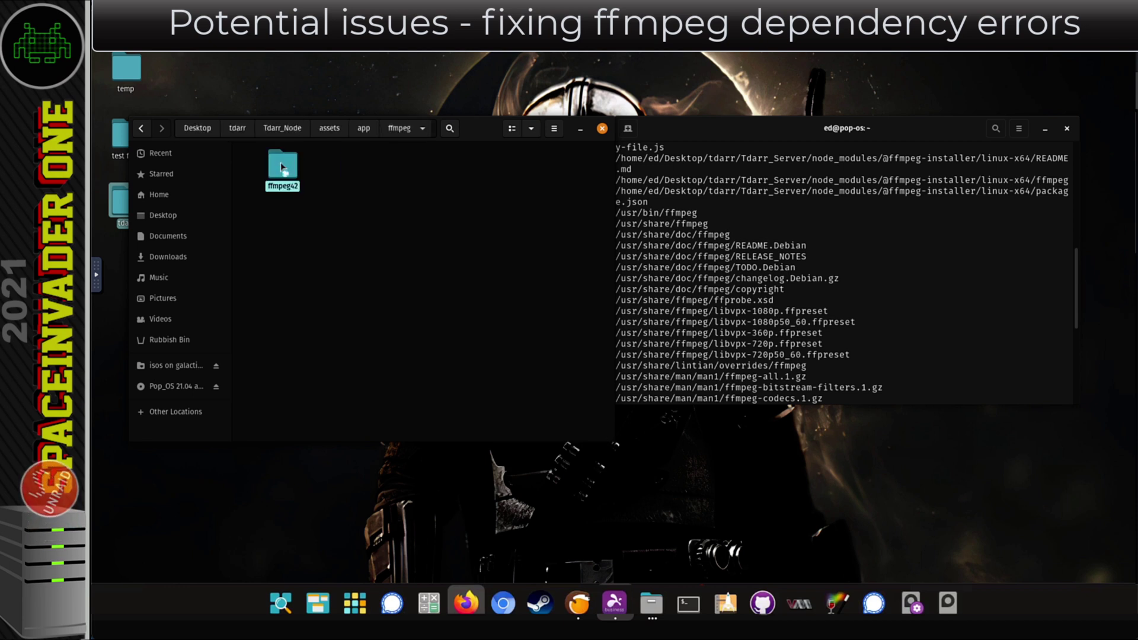
pyautogui.rightClick(301, 226)
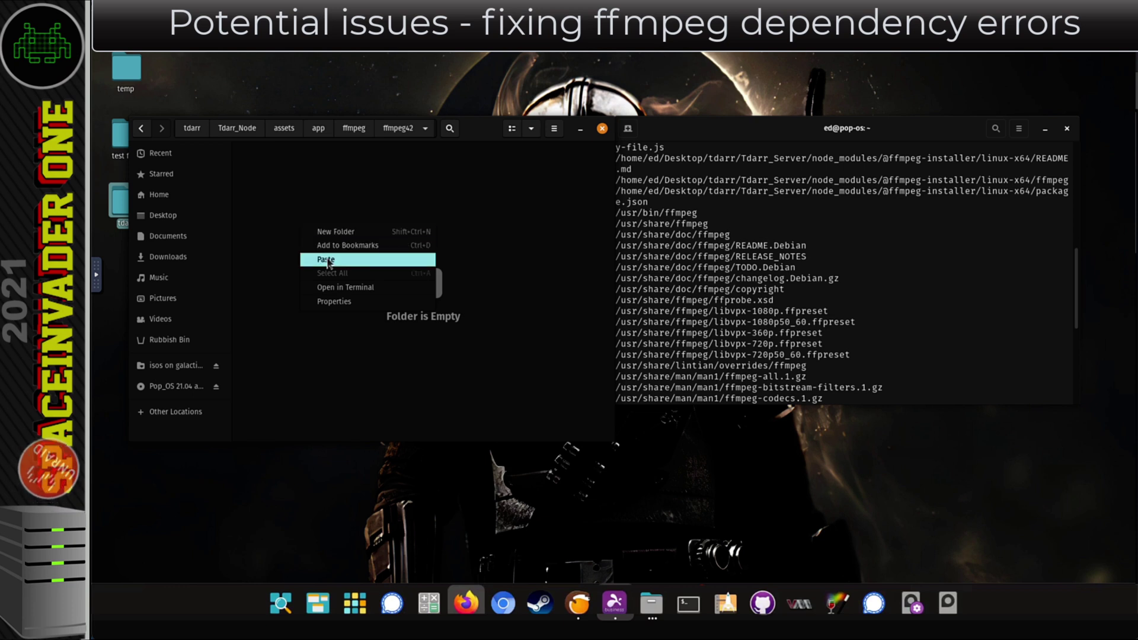
pyautogui.click(327, 262)
# Step: Run the copied ffmpeg from the terminal to confirm it prints its build information
pyautogui.click(966, 341)
pyautogui.scroll(-7, 966, 341)
pyautogui.write('clear')
pyautogui.press('Return')
pyautogui.moveTo(279, 175); pyautogui.dragTo(735, 219)
pyautogui.press('Return')
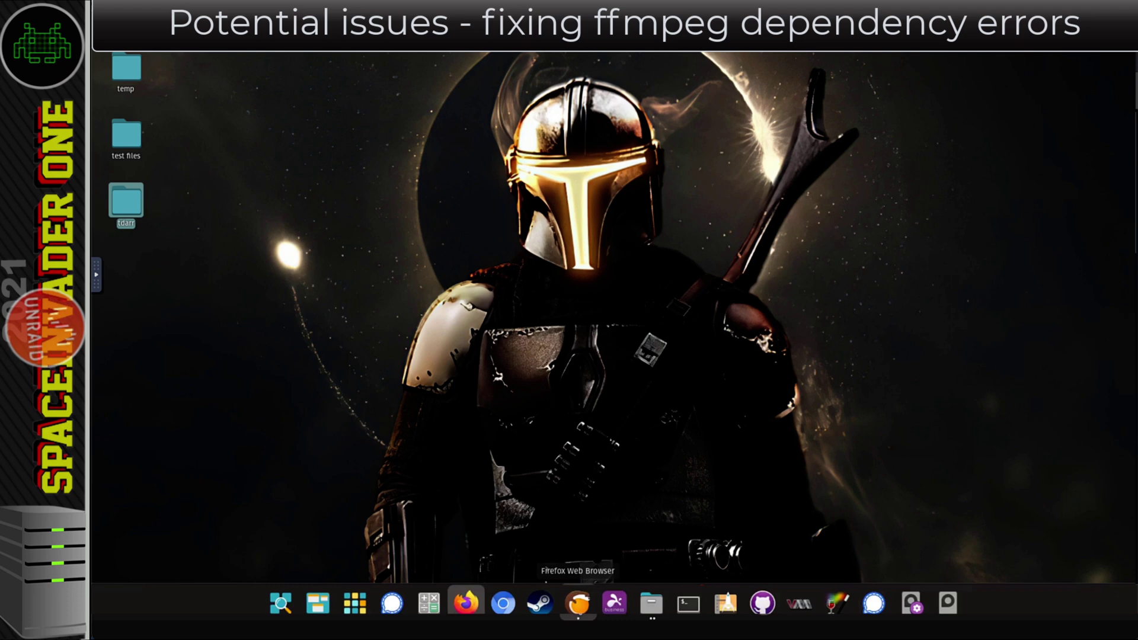
# Step: Re-queue the failed test file from Transcode: Error/Cancelled and return to the Nodes panel
pyautogui.click(578, 604)
pyautogui.click(1032, 157)
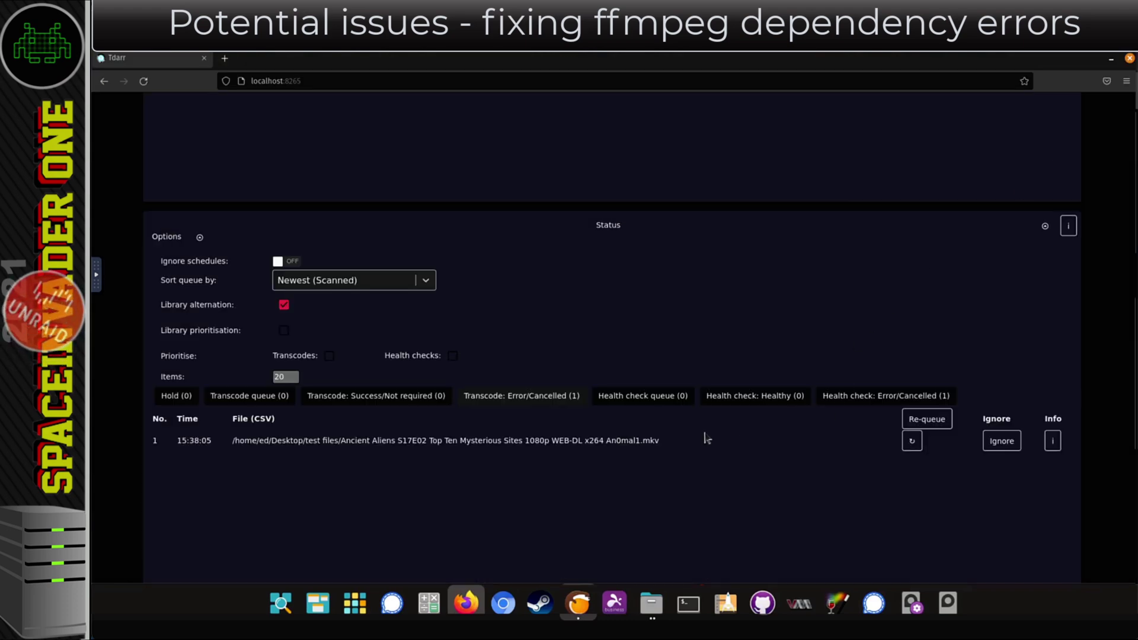
pyautogui.click(923, 422)
pyautogui.click(724, 360)
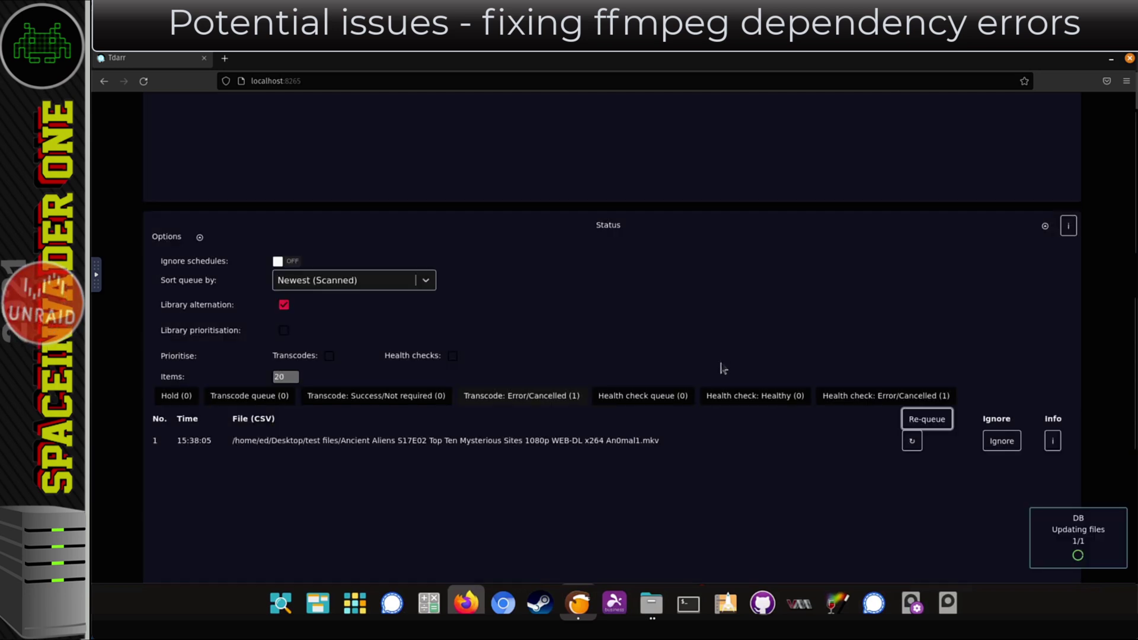
pyautogui.scroll(10, 699, 469)
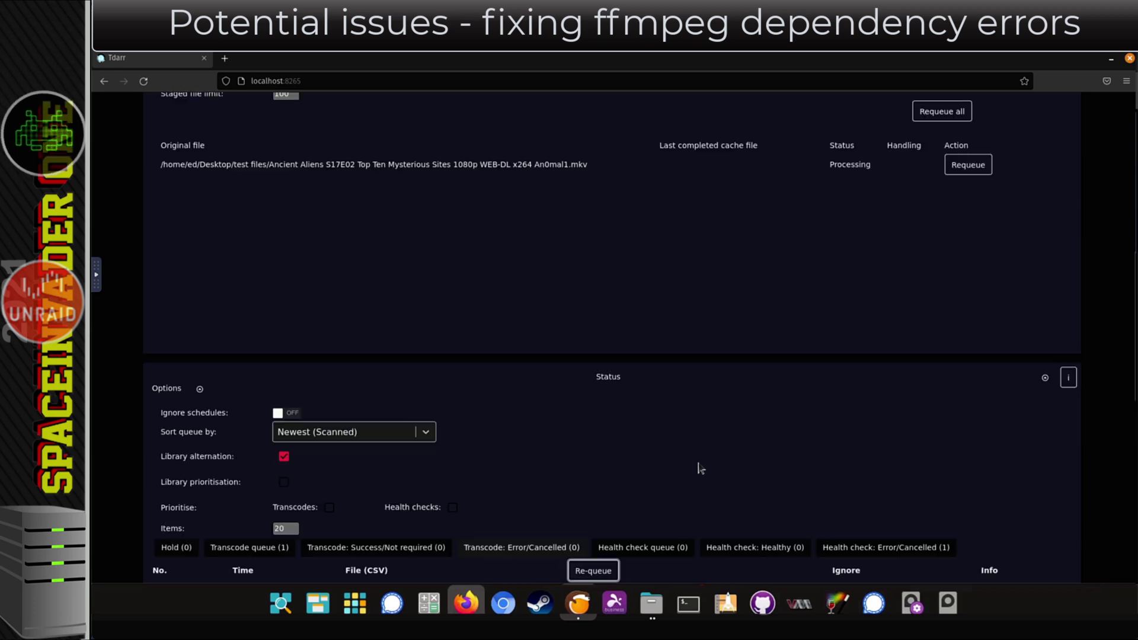
pyautogui.scroll(1, 374, 306)
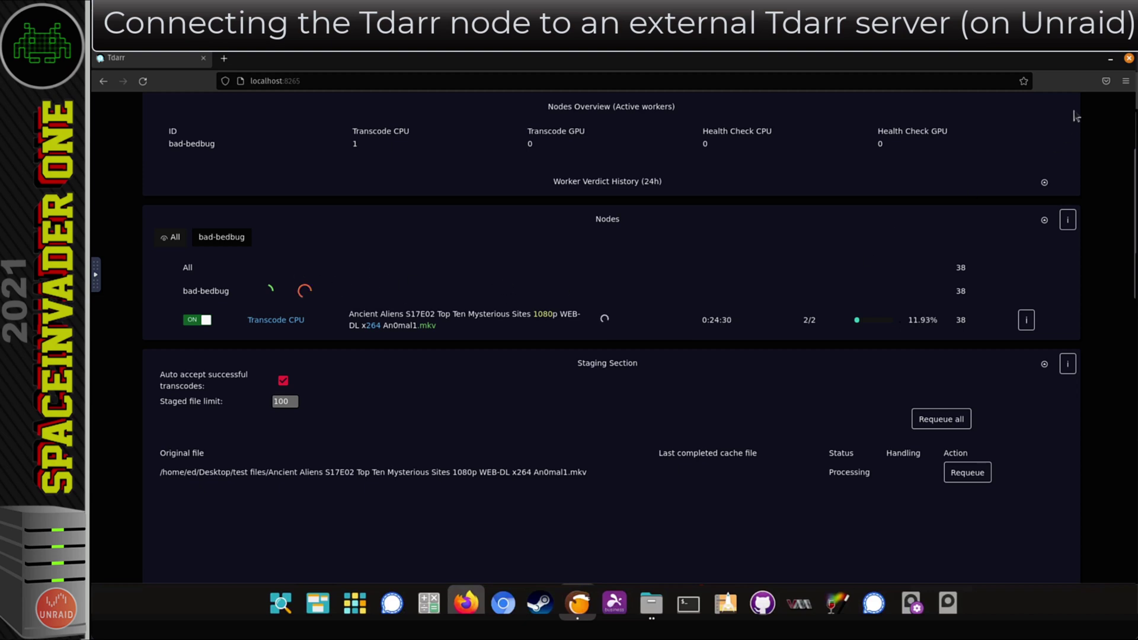
# Step: Close the Tdarr browser window and quit both leftover terminal windows
pyautogui.click(1130, 61)
pyautogui.rightClick(653, 615)
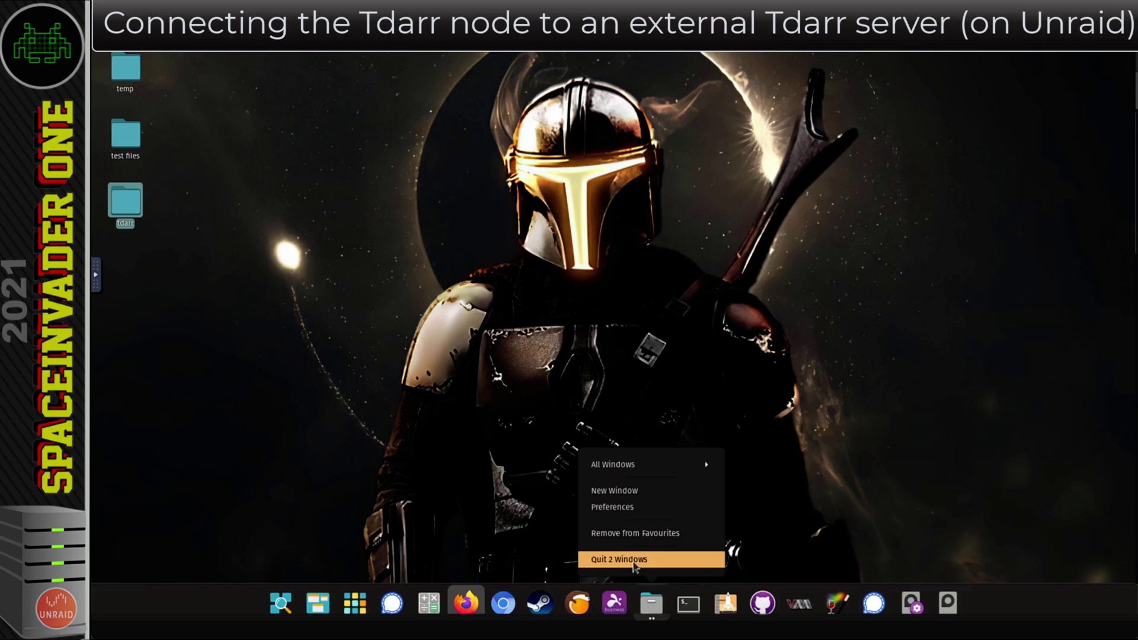
pyautogui.click(633, 560)
pyautogui.click(910, 307)
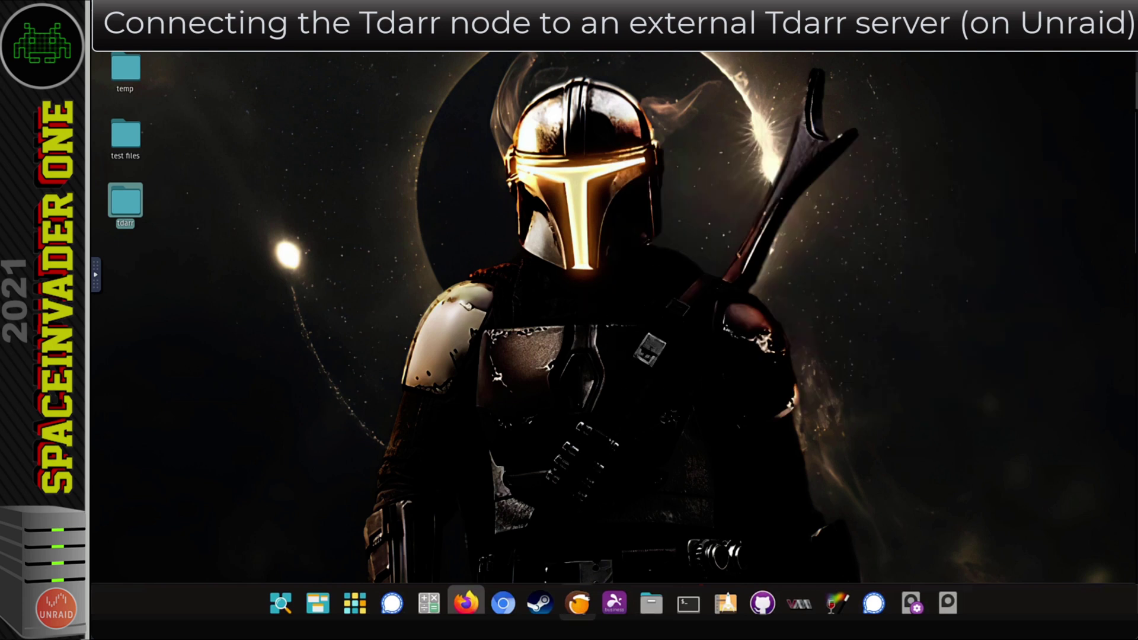
# Step: Open the Unraid web UI in Firefox and copy the server's IP from the address bar
pyautogui.click(578, 604)
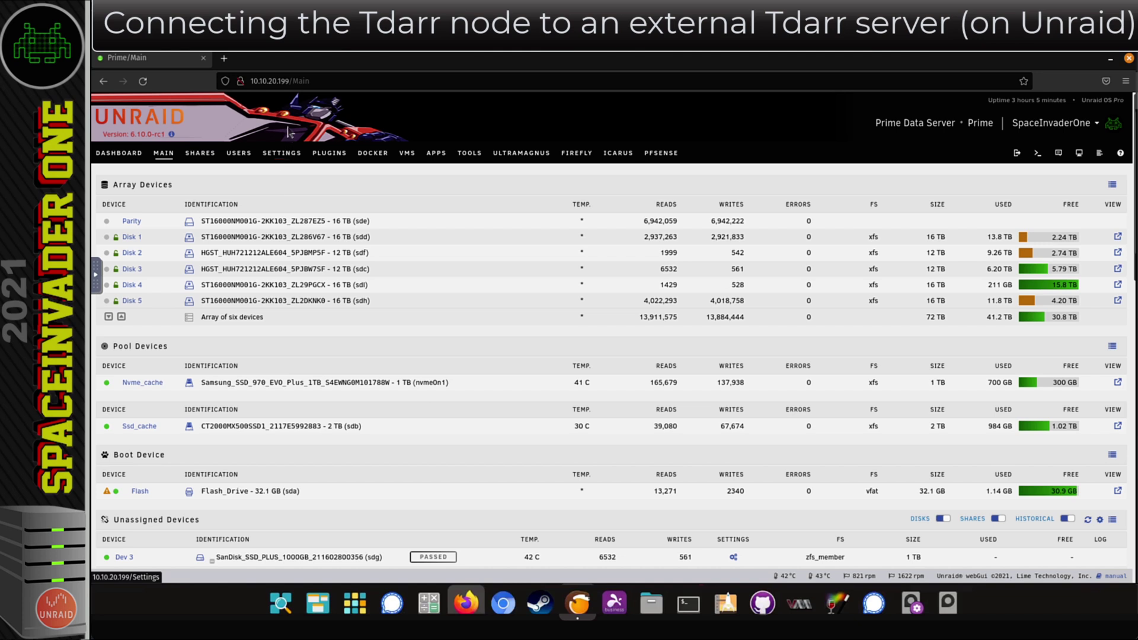
pyautogui.moveTo(289, 82); pyautogui.dragTo(258, 81)
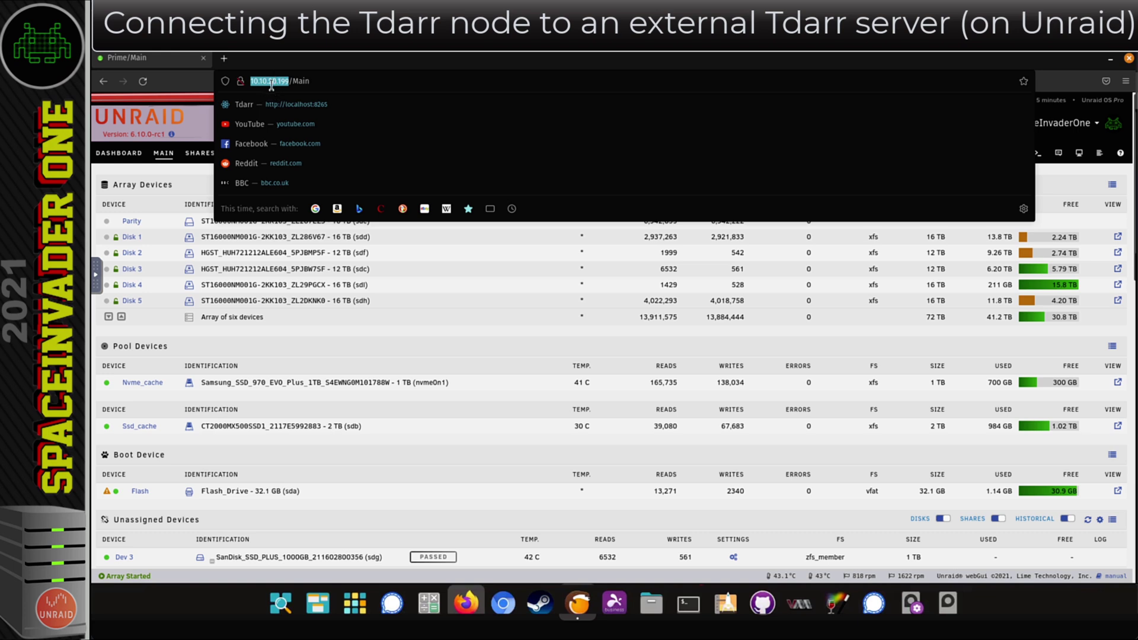
pyautogui.press('Escape')
pyautogui.rightClick(272, 86)
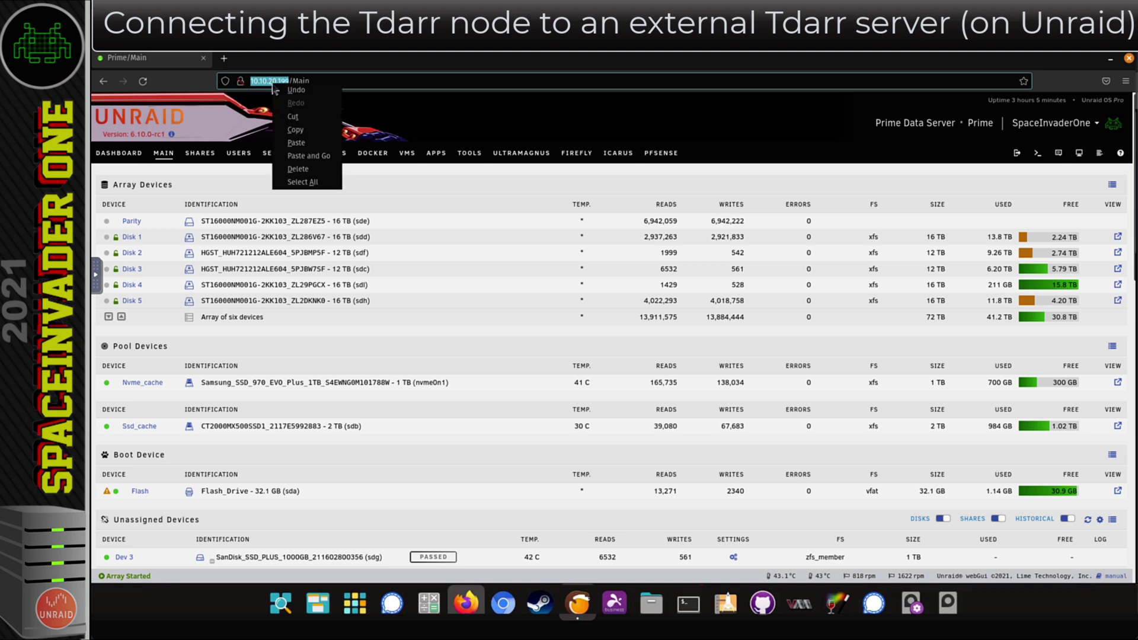
pyautogui.click(296, 130)
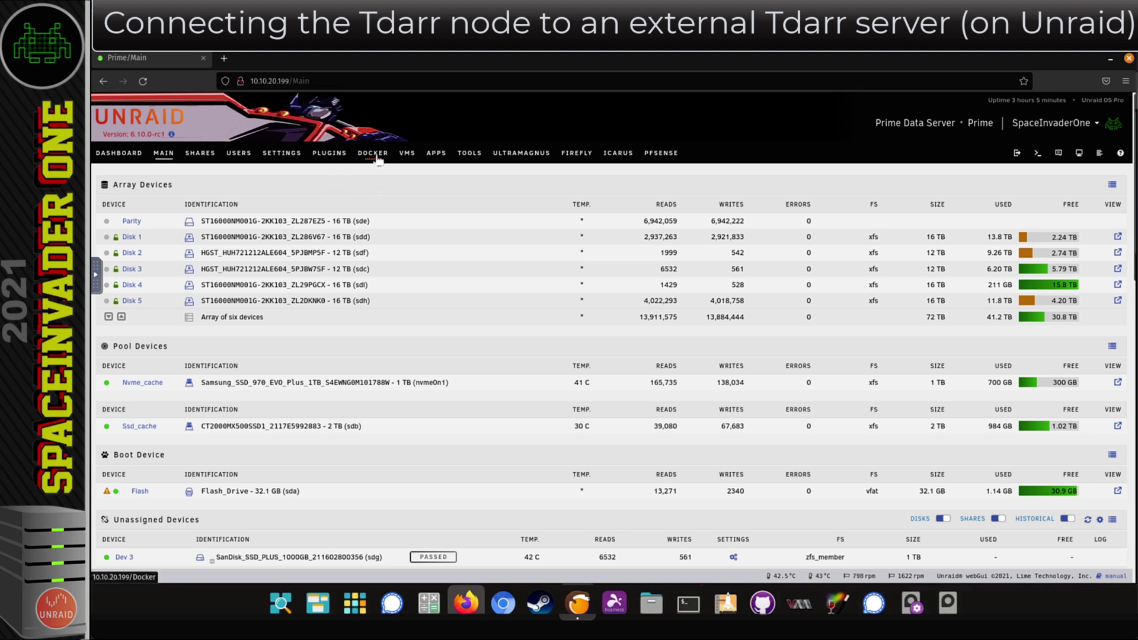
# Step: Open the tdarr container's Edit page under DOCKER and inspect its Media Library path /mnt/user/
pyautogui.click(373, 154)
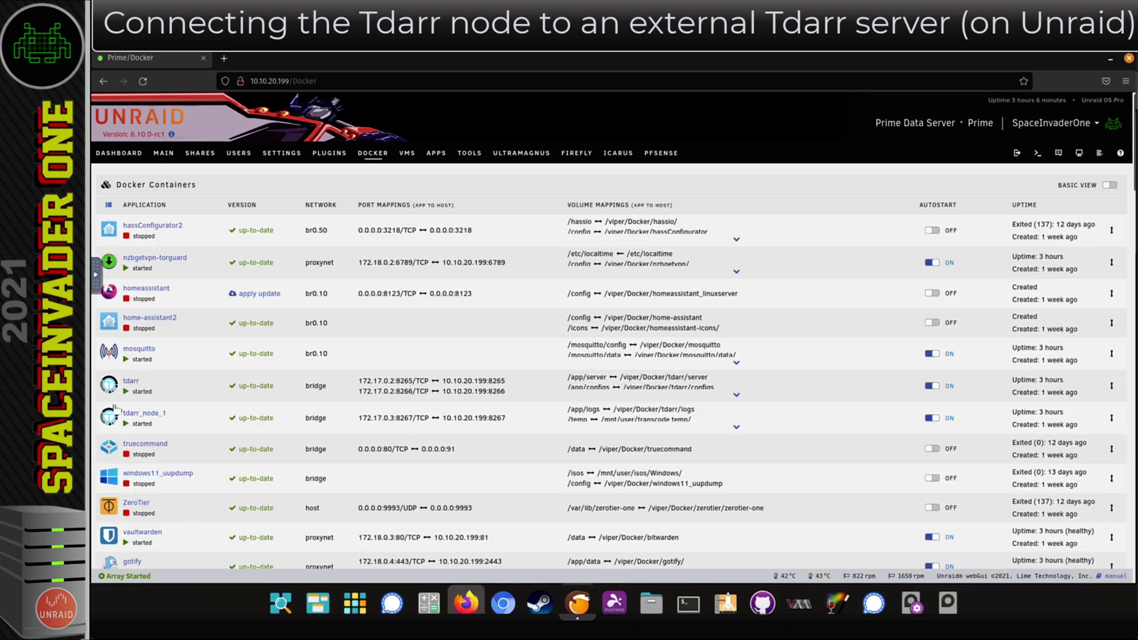
pyautogui.click(111, 387)
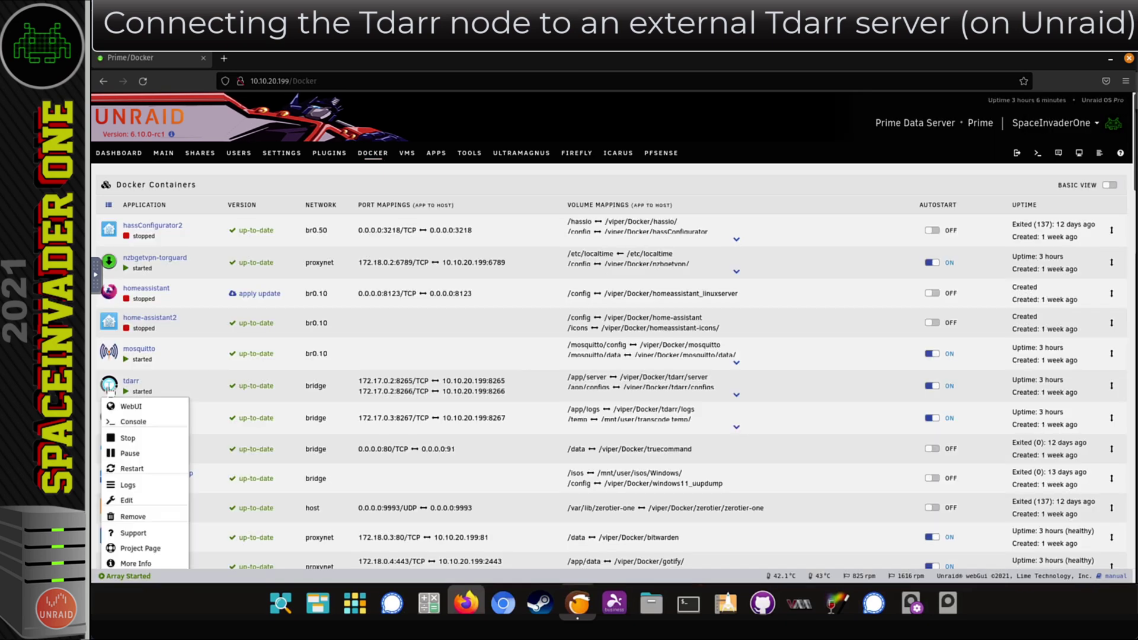
pyautogui.click(131, 501)
pyautogui.scroll(-6, 955, 472)
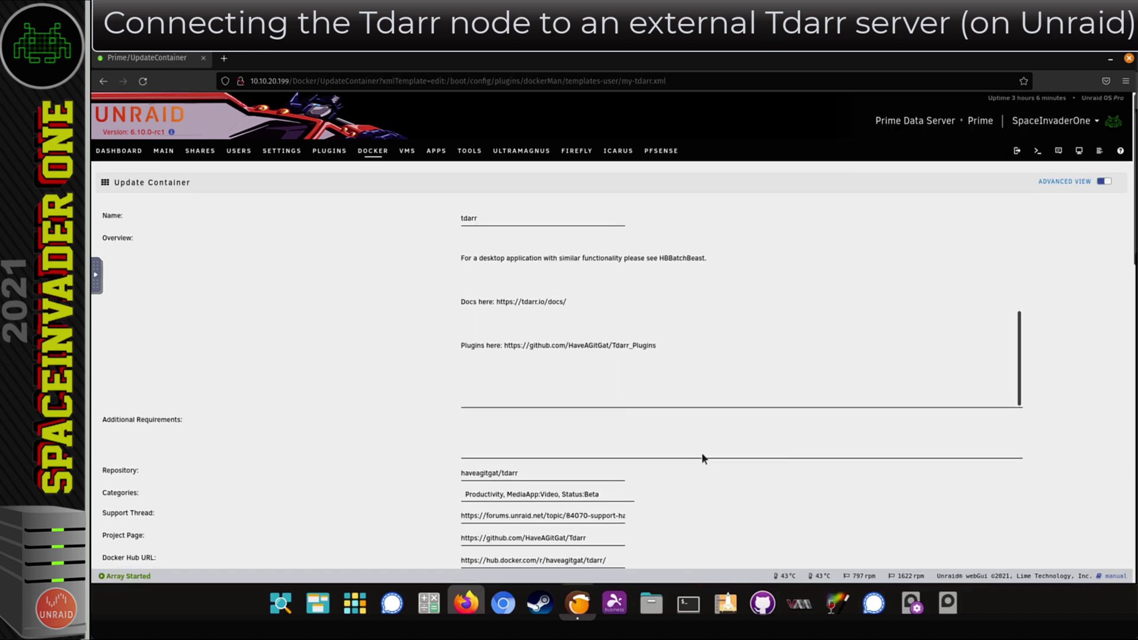
pyautogui.scroll(-10, 956, 473)
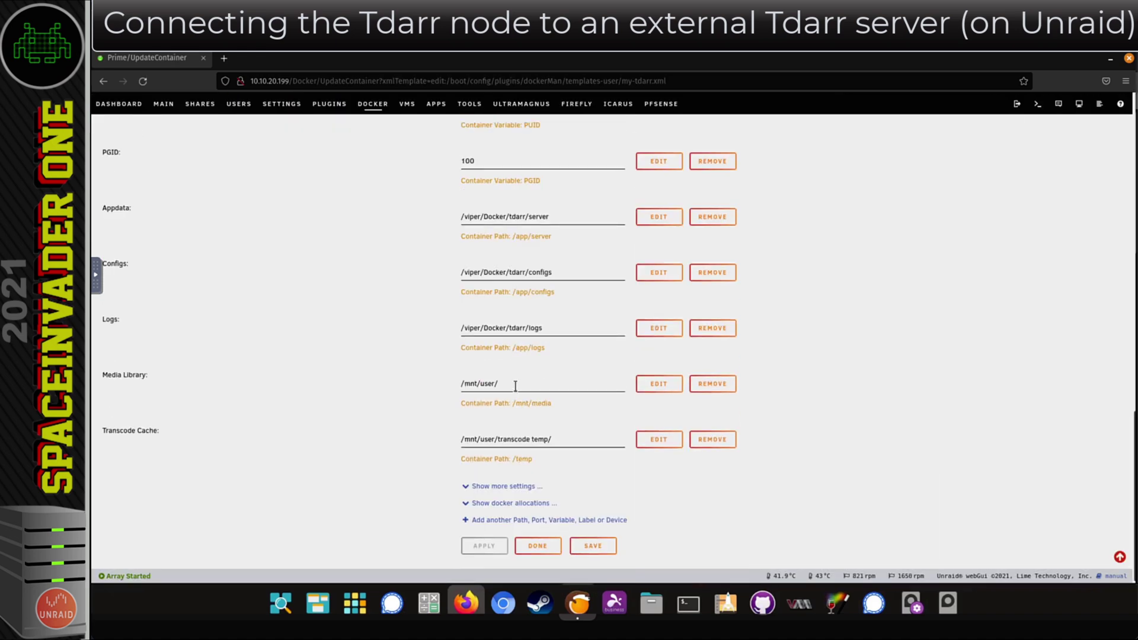
pyautogui.click(514, 385)
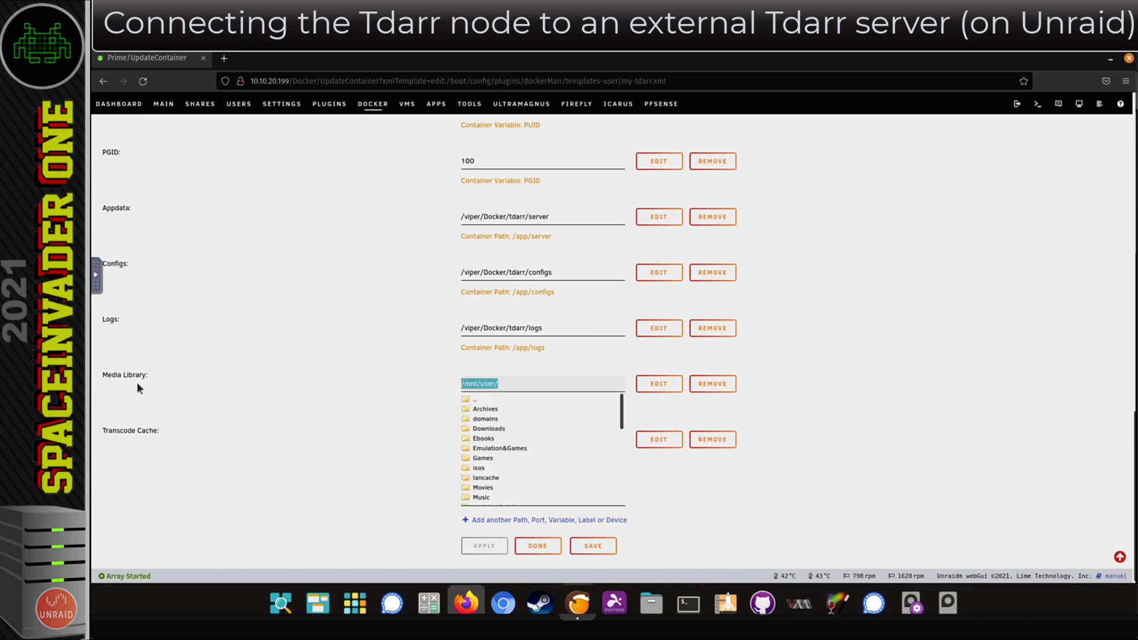
pyautogui.click(169, 392)
# Step: Select the Transcode Cache path /mnt/user/transcode temp/, restore down Firefox, and open Files beside it
pyautogui.moveTo(554, 445); pyautogui.dragTo(468, 443)
pyautogui.press('alt')
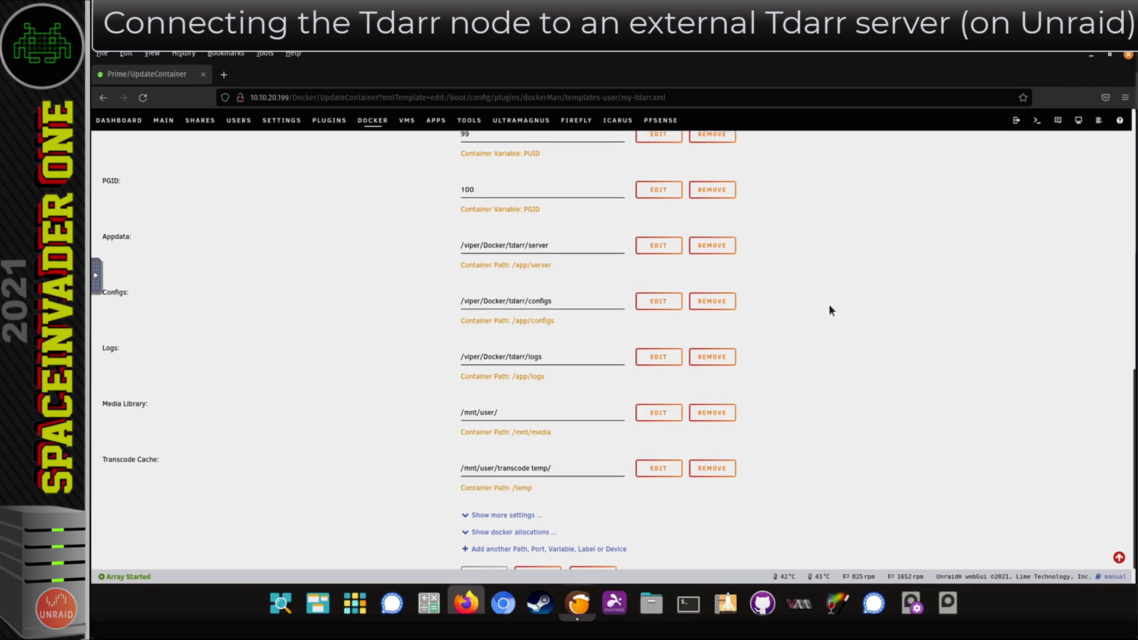
pyautogui.click(1110, 57)
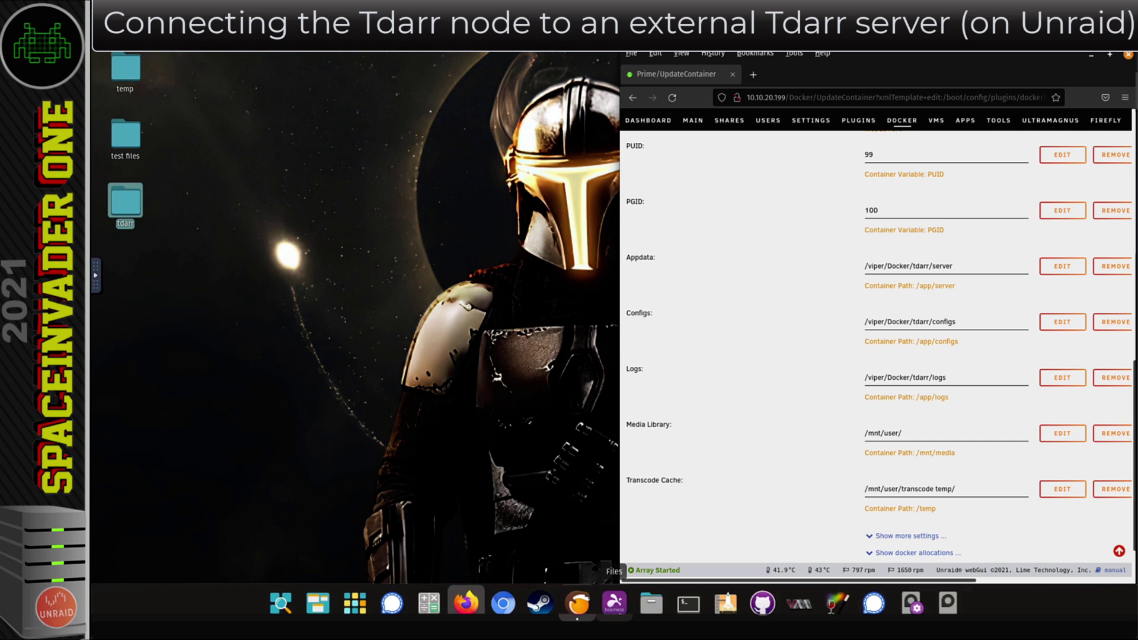
pyautogui.click(651, 603)
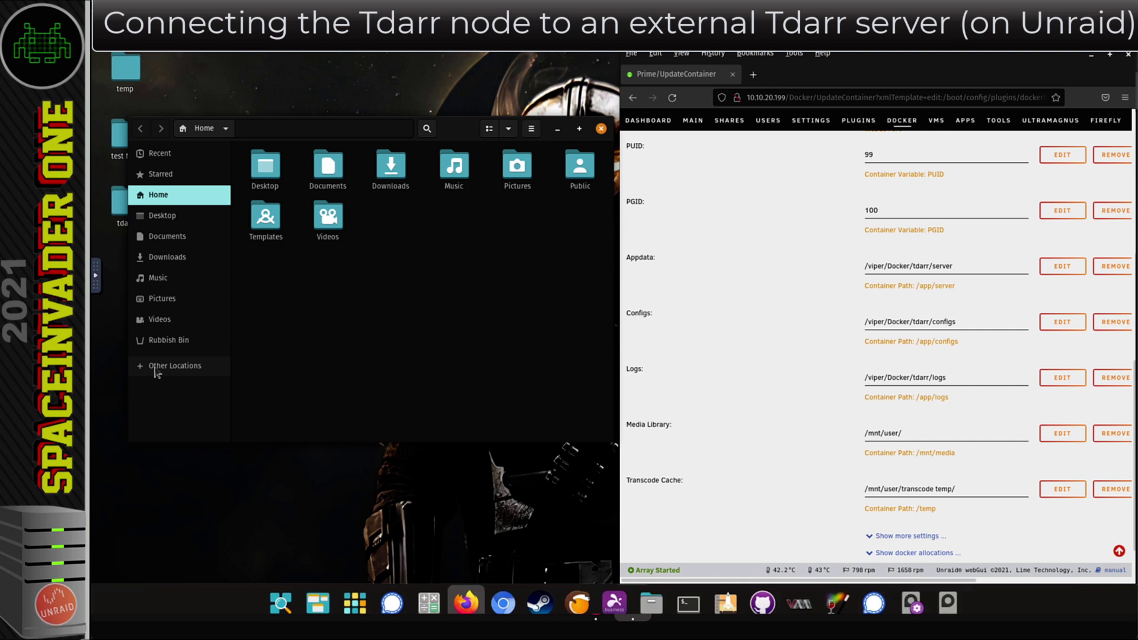
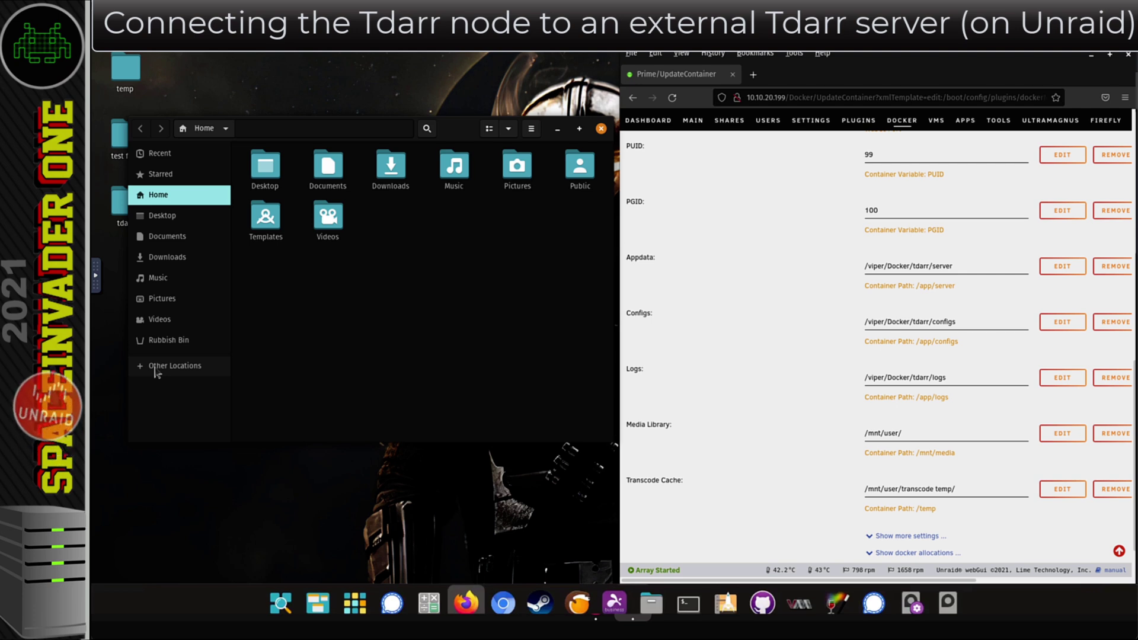
# Step: Mount the 'transcode temp' share on Prime (prime.local) anonymously, then return to Other Locations
pyautogui.click(156, 367)
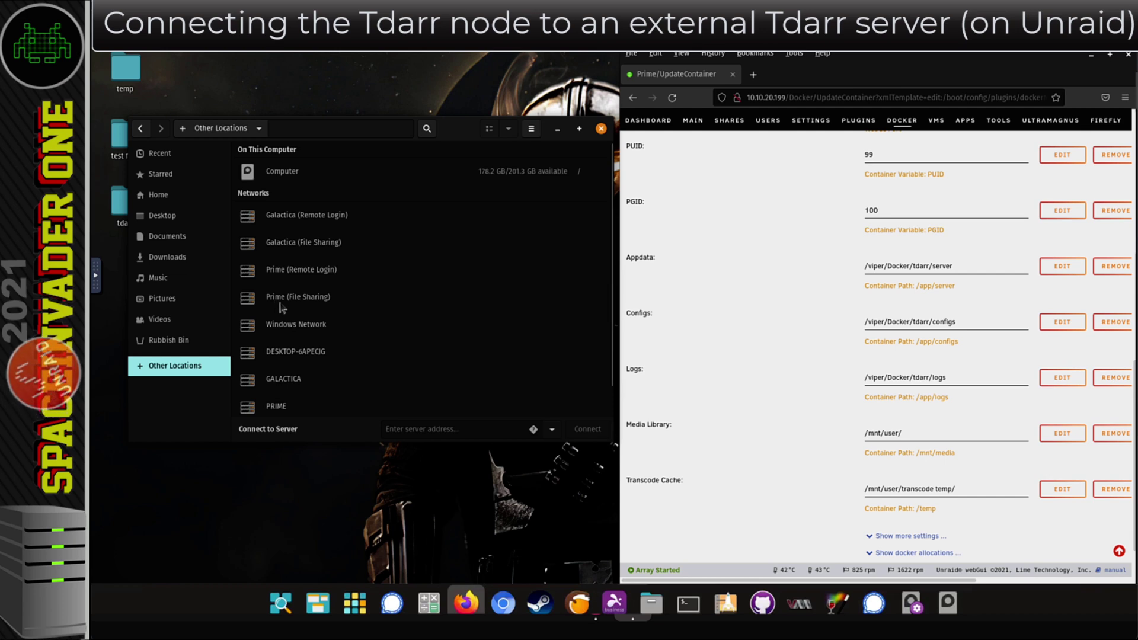
pyautogui.doubleClick(281, 304)
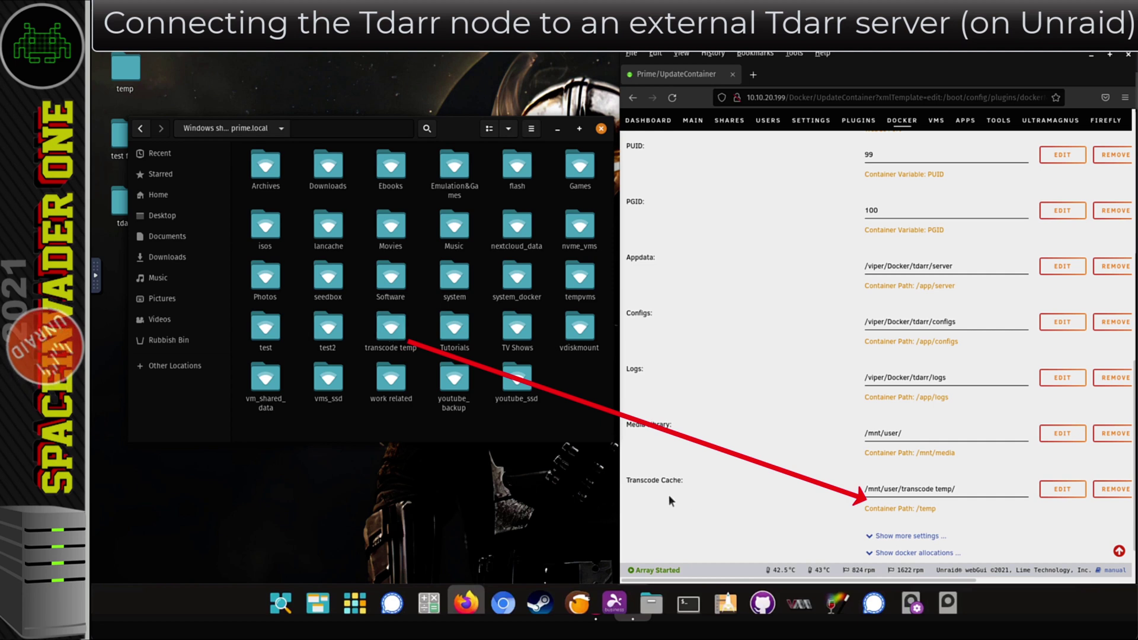
pyautogui.click(391, 331)
pyautogui.doubleClick(392, 331)
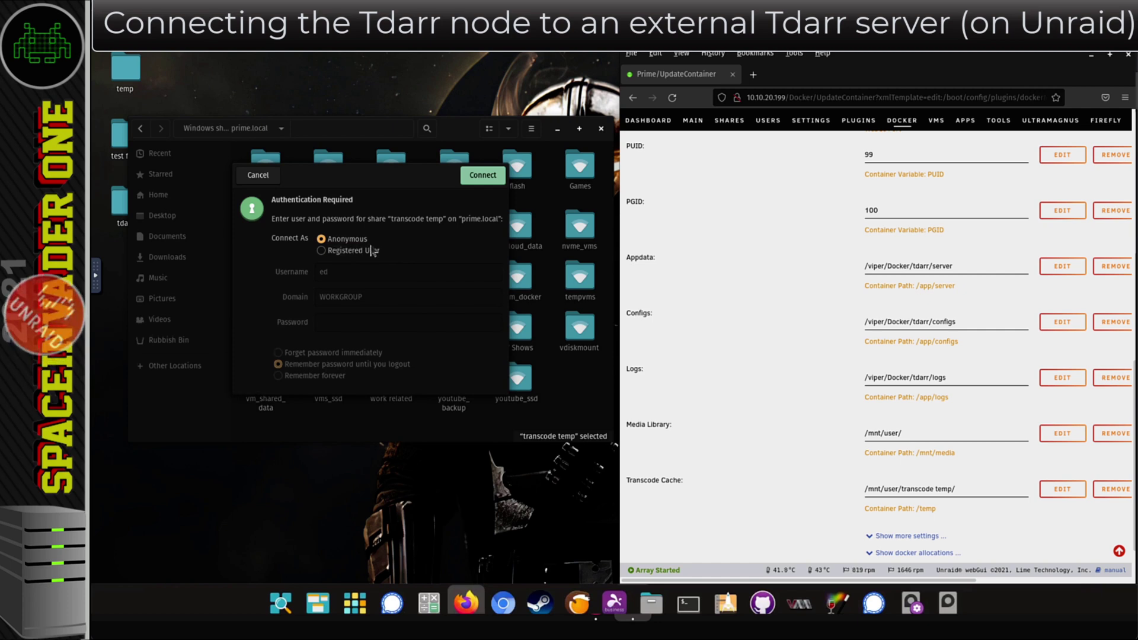
pyautogui.click(482, 178)
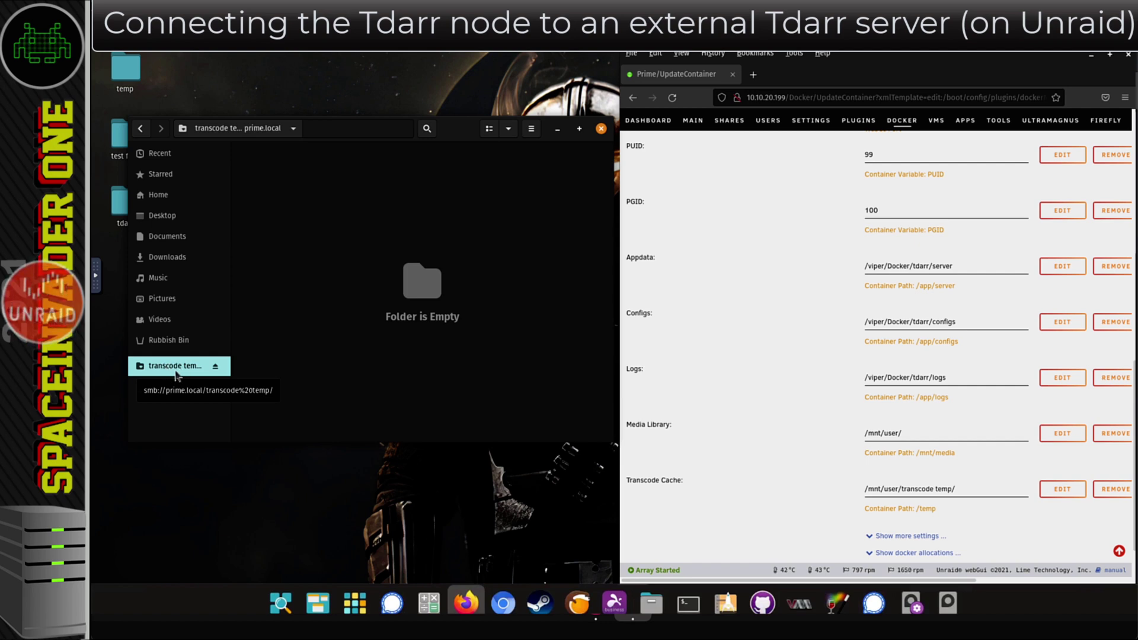
pyautogui.click(162, 393)
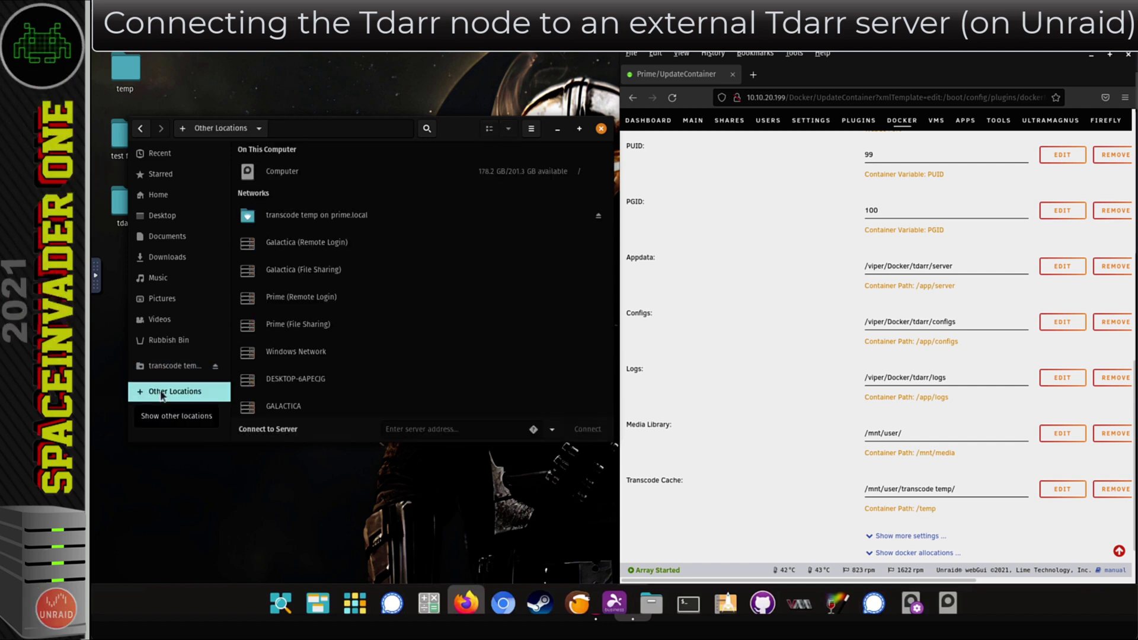
# Step: Connect to smb://10.10.20.199/rootshare as a registered user, entering the account password
pyautogui.click(445, 431)
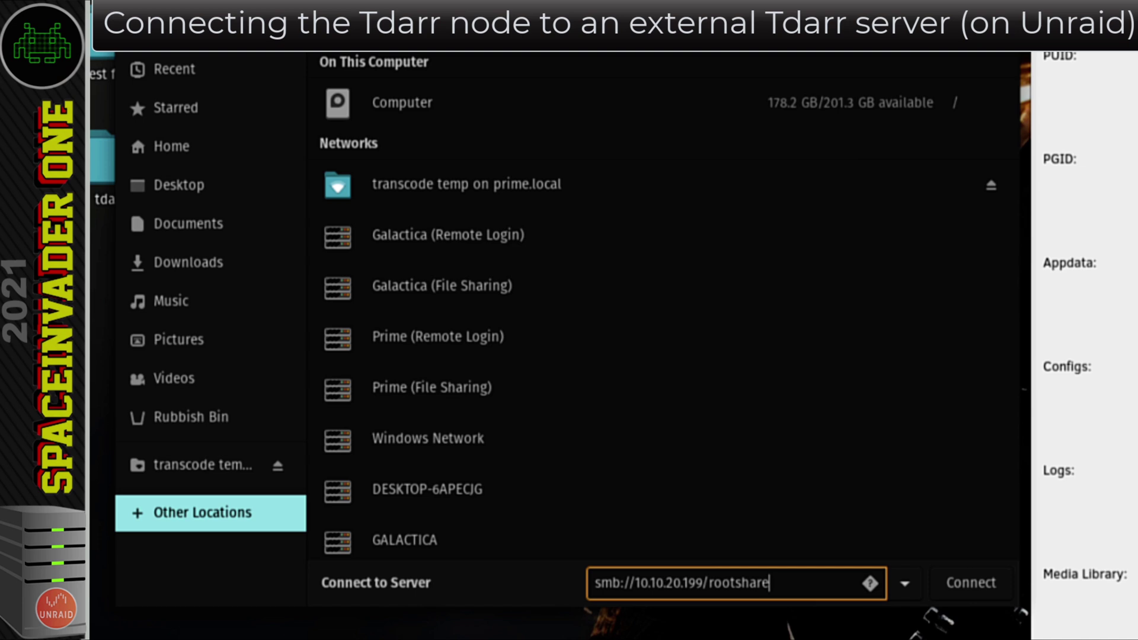
pyautogui.click(973, 586)
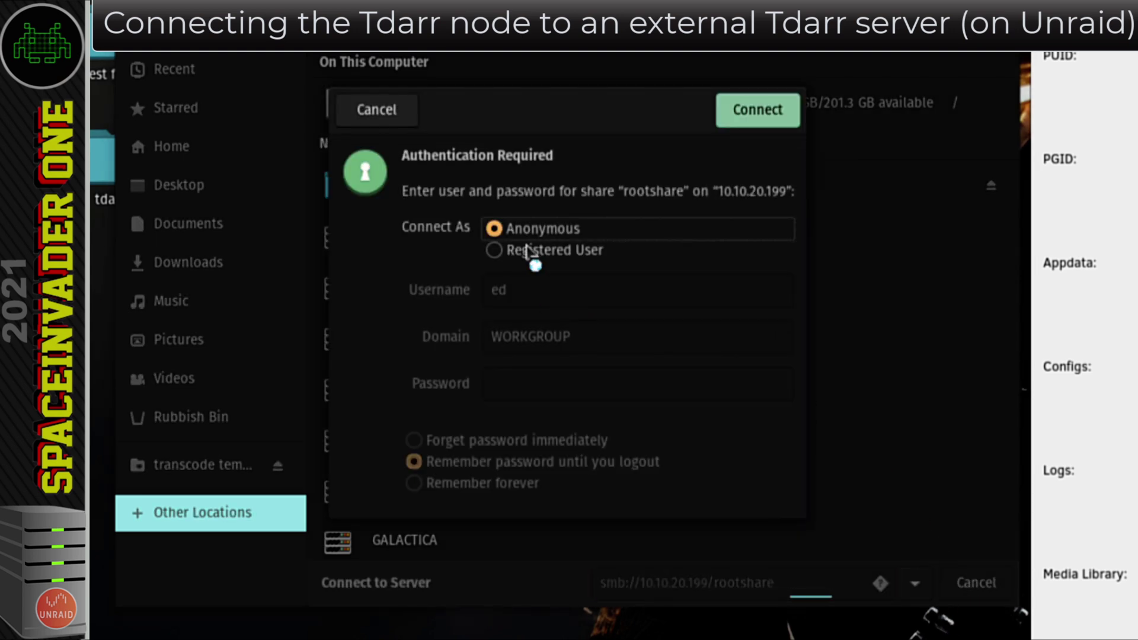
pyautogui.click(494, 251)
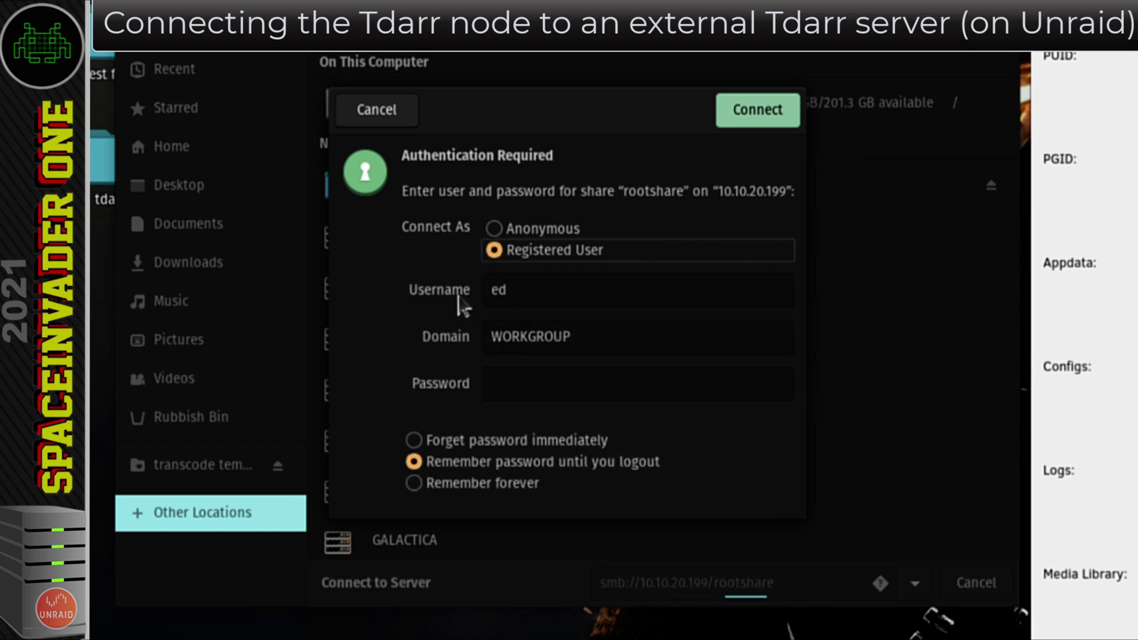
pyautogui.click(527, 386)
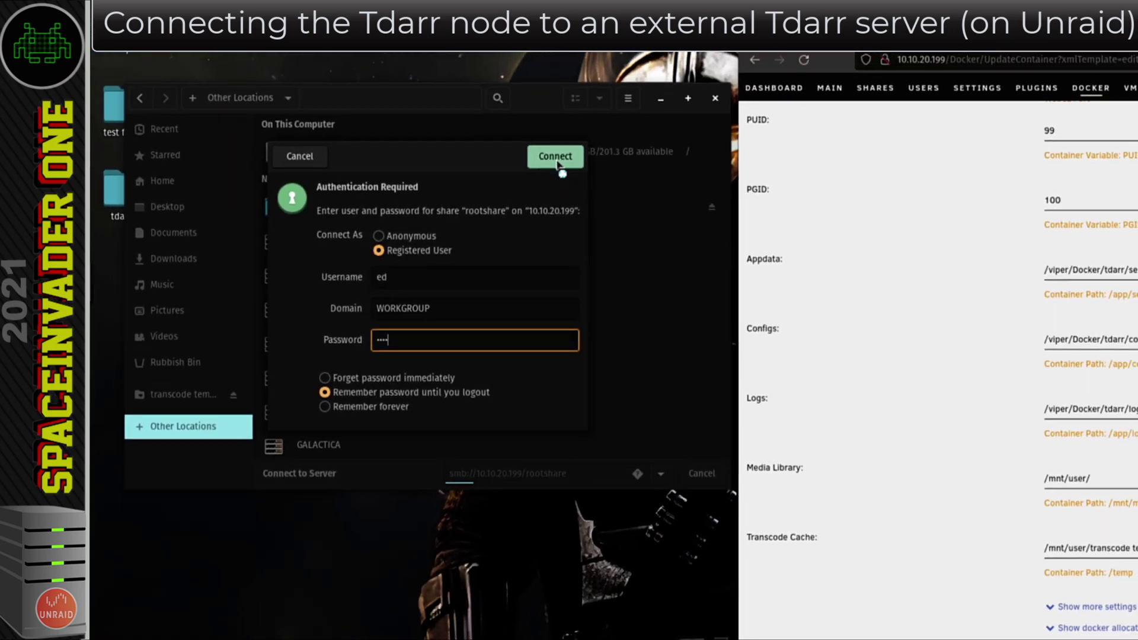
pyautogui.click(590, 153)
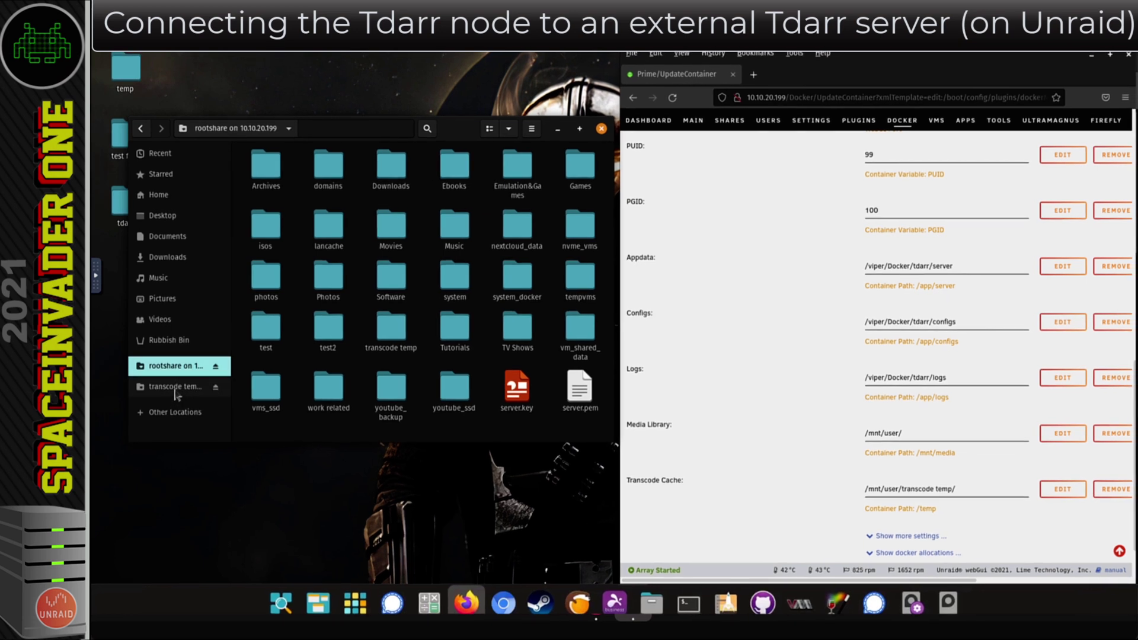
# Step: Glance at the transcode temp share, then return to the rootshare folders and scroll down
pyautogui.click(176, 389)
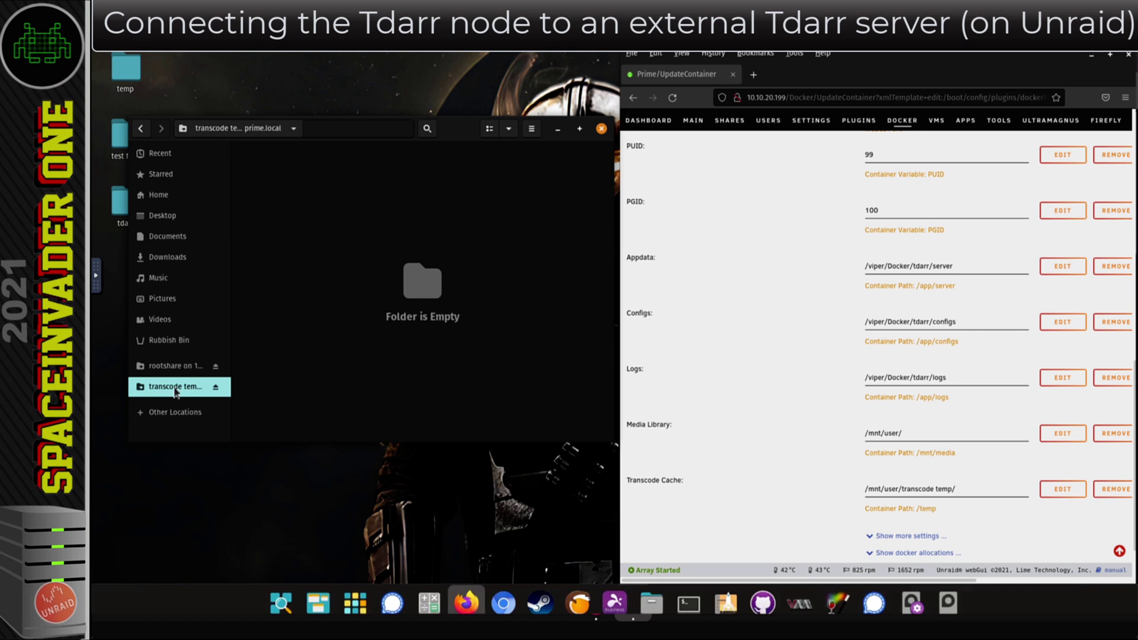
pyautogui.click(181, 367)
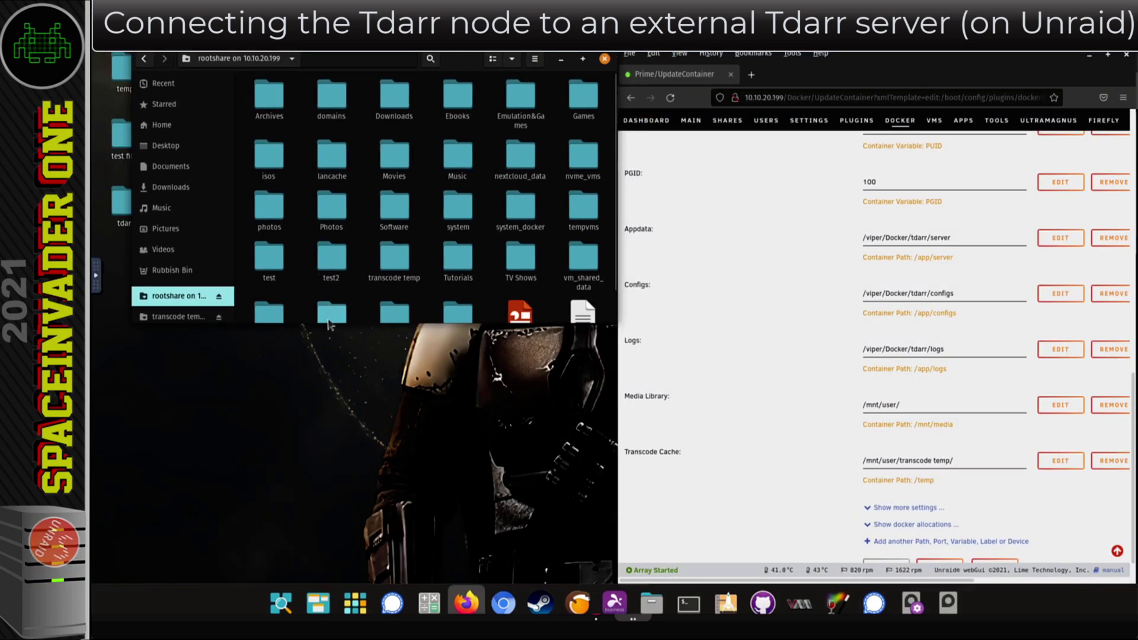
pyautogui.scroll(-1, 350, 291)
pyautogui.moveTo(348, 285); pyautogui.dragTo(347, 226)
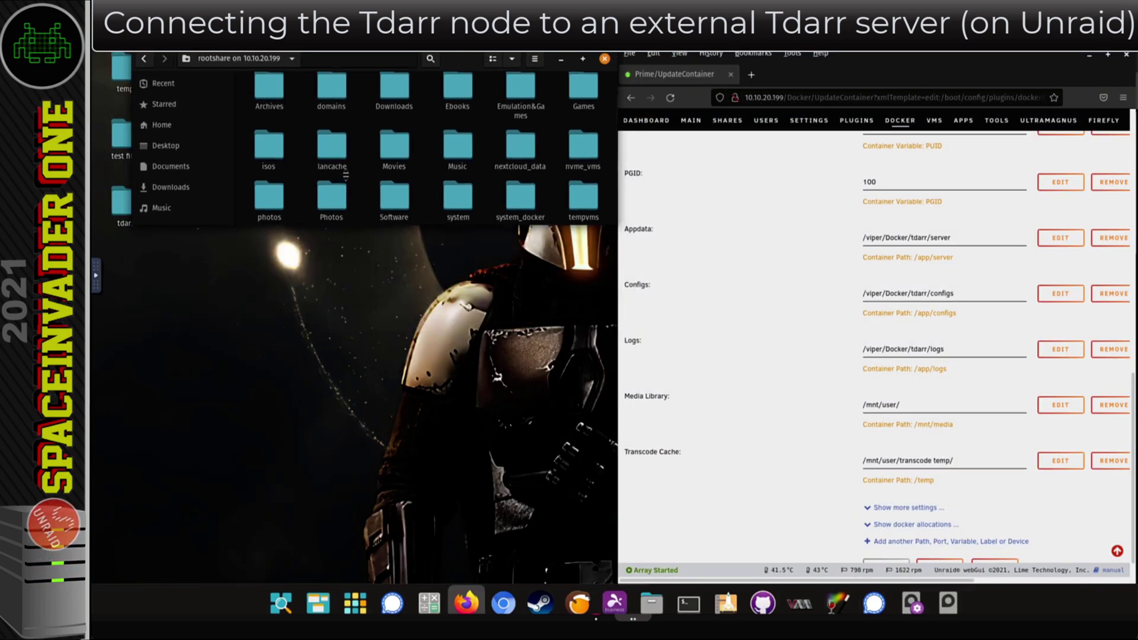
pyautogui.scroll(-1, 232, 184)
pyautogui.scroll(-3, 232, 184)
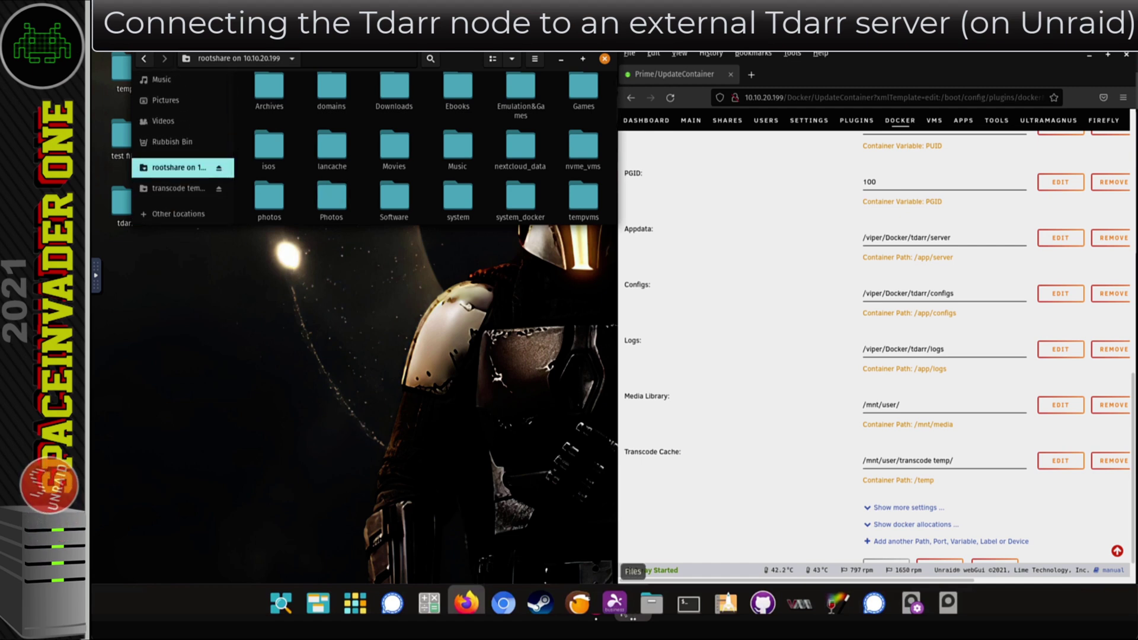
# Step: Open the Desktop tdarr/configs folder and open Tdarr_Node_Config.json
pyautogui.doubleClick(120, 209)
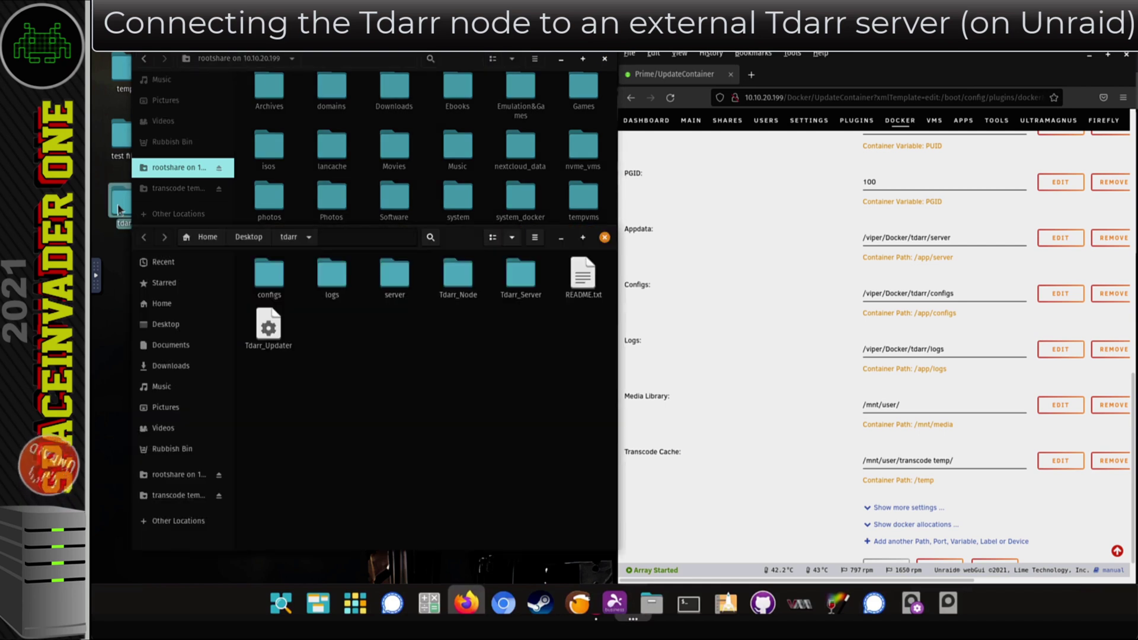
pyautogui.doubleClick(270, 282)
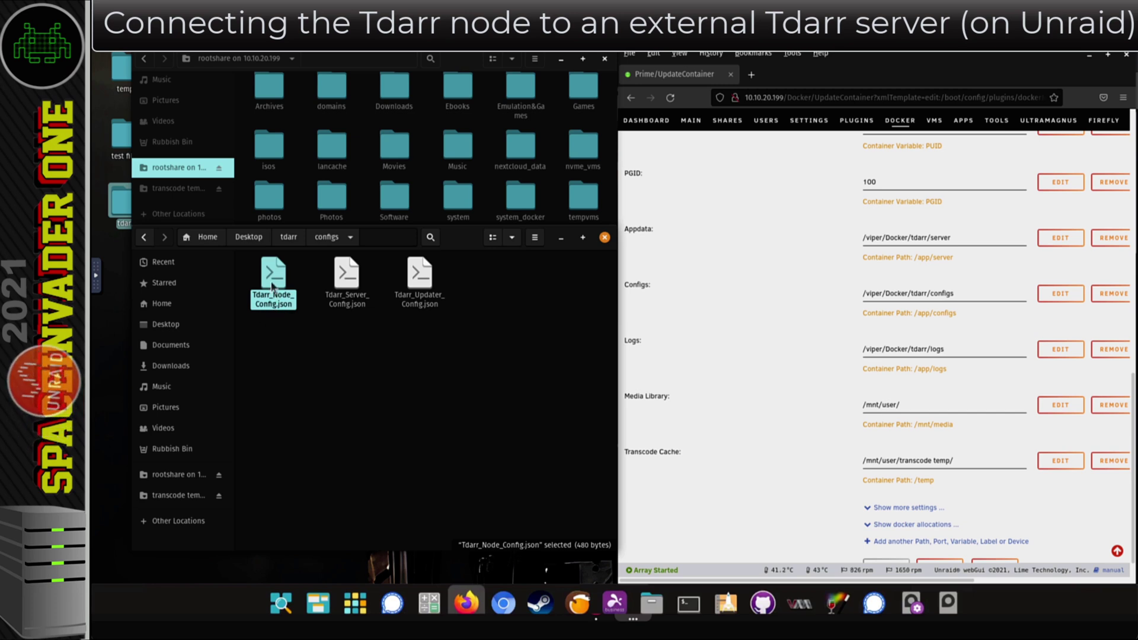
pyautogui.doubleClick(274, 295)
# Step: Select the nodeID value 'bad-bedbug' and the nodeIP value 0.0.0.0 in the config
pyautogui.click(245, 115)
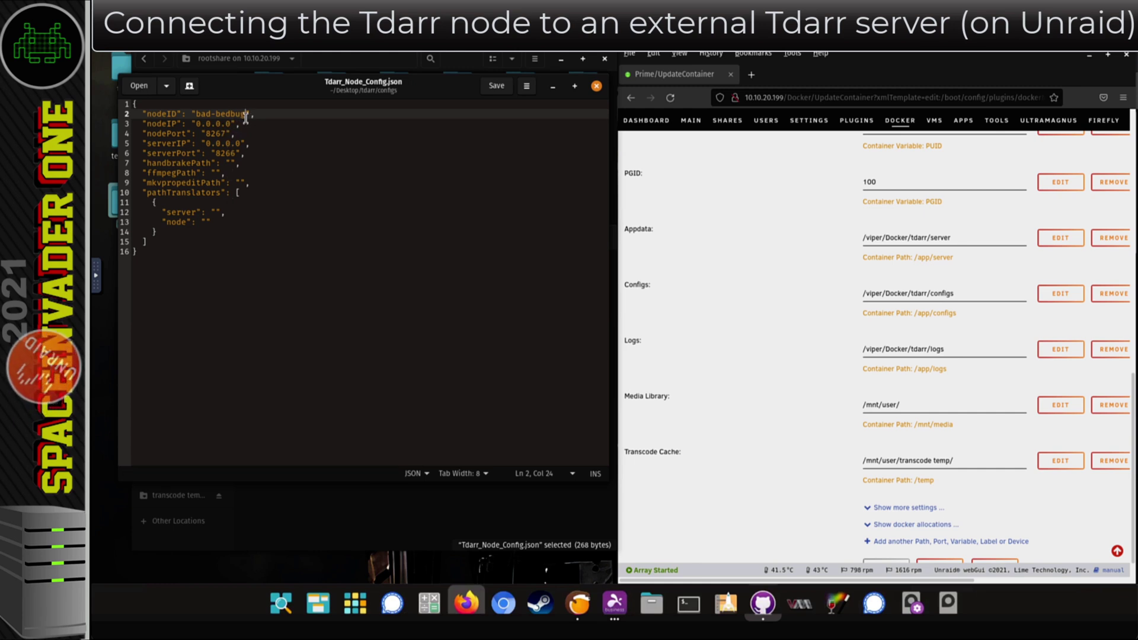
pyautogui.moveTo(249, 114); pyautogui.dragTo(197, 114)
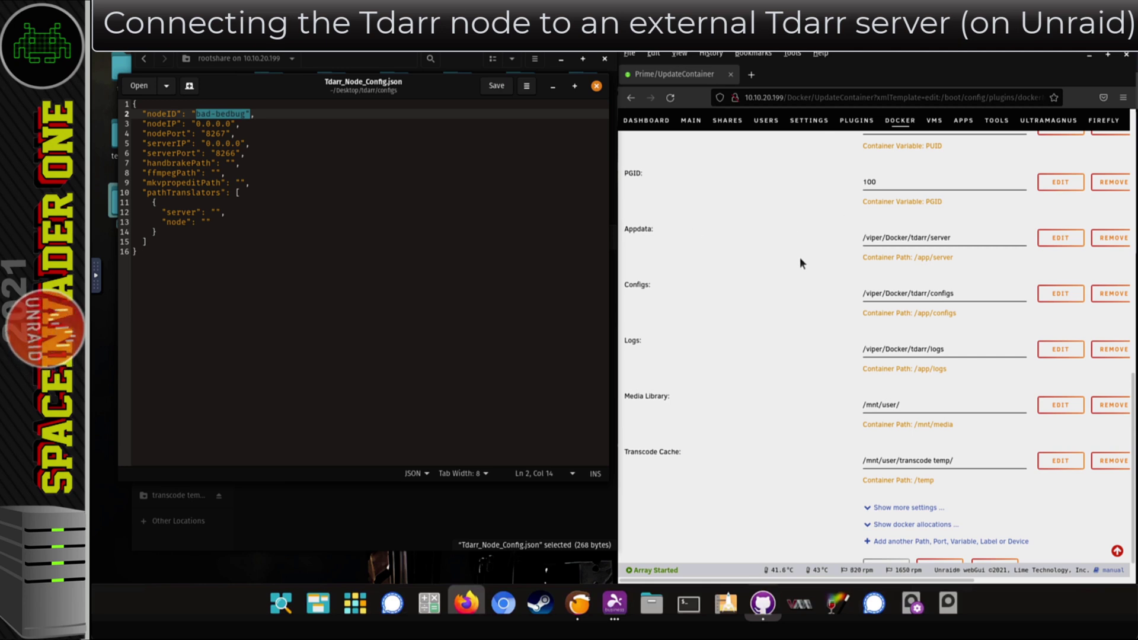
pyautogui.click(232, 124)
pyautogui.doubleClick(218, 125)
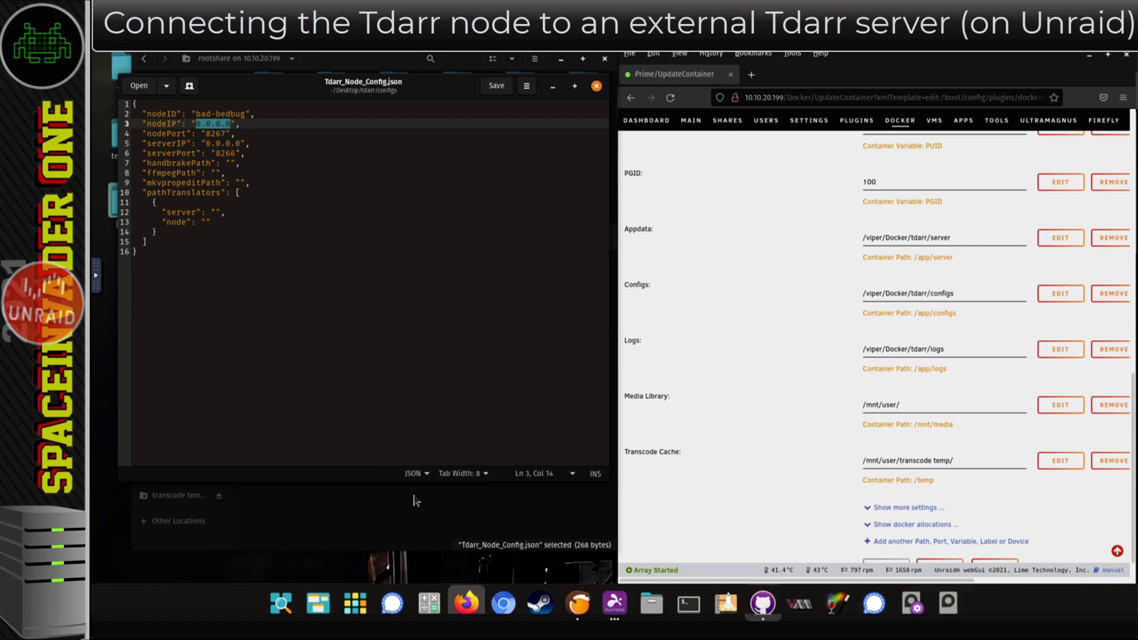
# Step: Run ifconfig in a terminal and copy this machine's IP 10.10.20.123
pyautogui.click(652, 604)
pyautogui.write('ifconfig')
pyautogui.press('Return')
pyautogui.moveTo(343, 291); pyautogui.dragTo(278, 290)
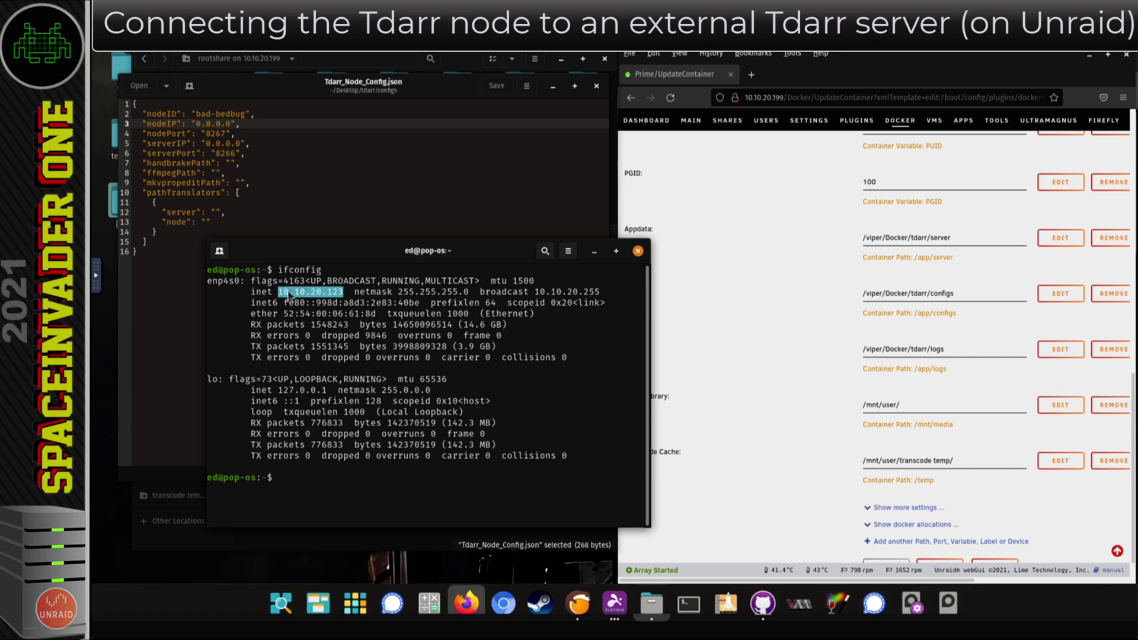
pyautogui.rightClick(289, 294)
pyautogui.click(309, 313)
pyautogui.click(196, 124)
# Step: Replace the nodeIP value with the copied 10.10.20.123
pyautogui.click(231, 123)
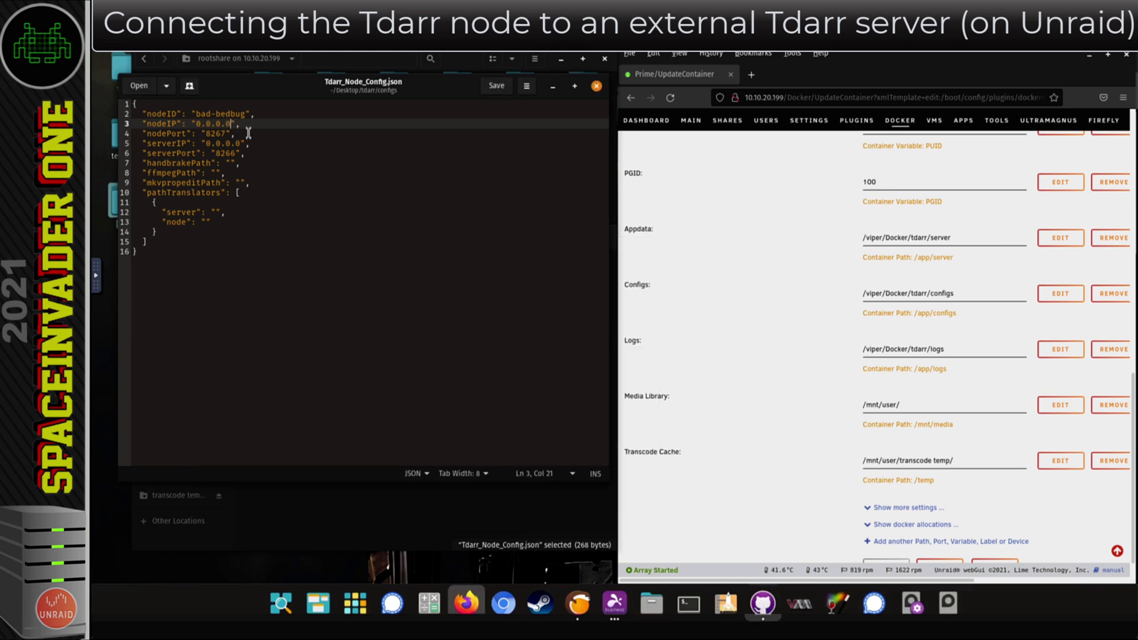
pyautogui.press('BackSpace')
pyautogui.press('BackSpace')
pyautogui.press('BackSpace')
pyautogui.press('BackSpace')
pyautogui.press('BackSpace')
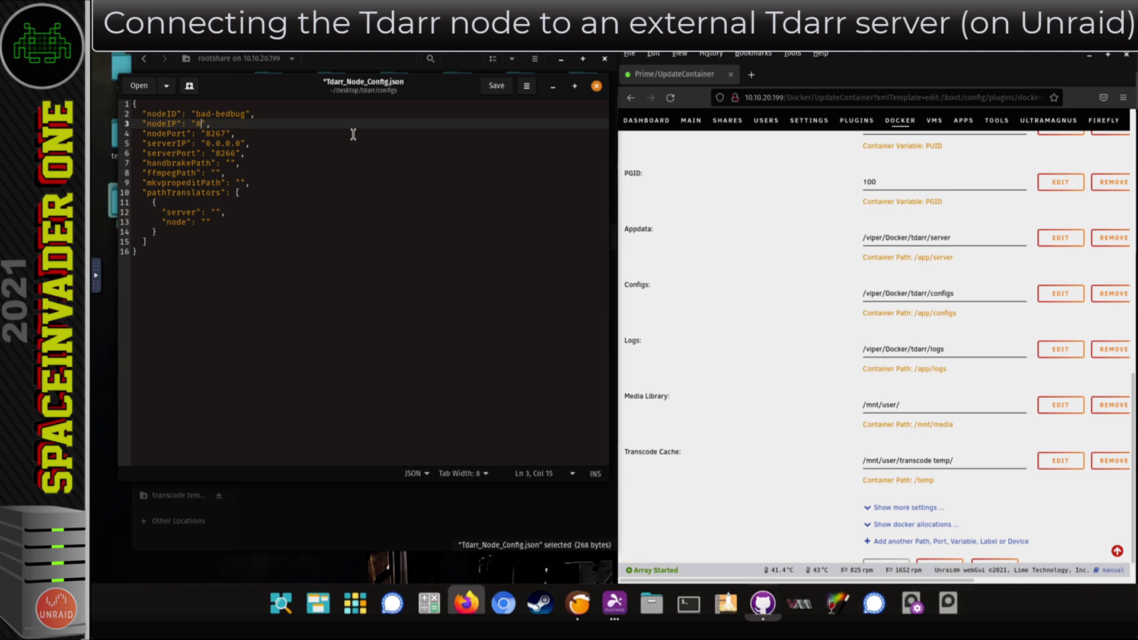
pyautogui.hotkey('ctrl', 'v')
pyautogui.doubleClick(214, 134)
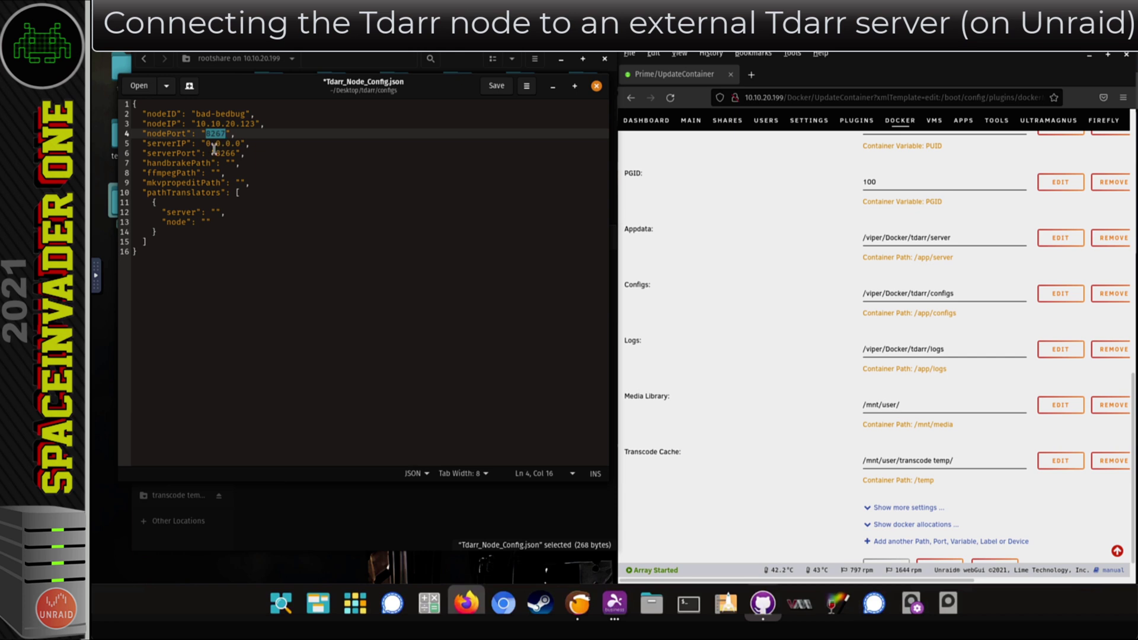
# Step: Set serverIP to 10.10.20.199 and clear the ffmpegPath value
pyautogui.moveTo(784, 98); pyautogui.dragTo(751, 100)
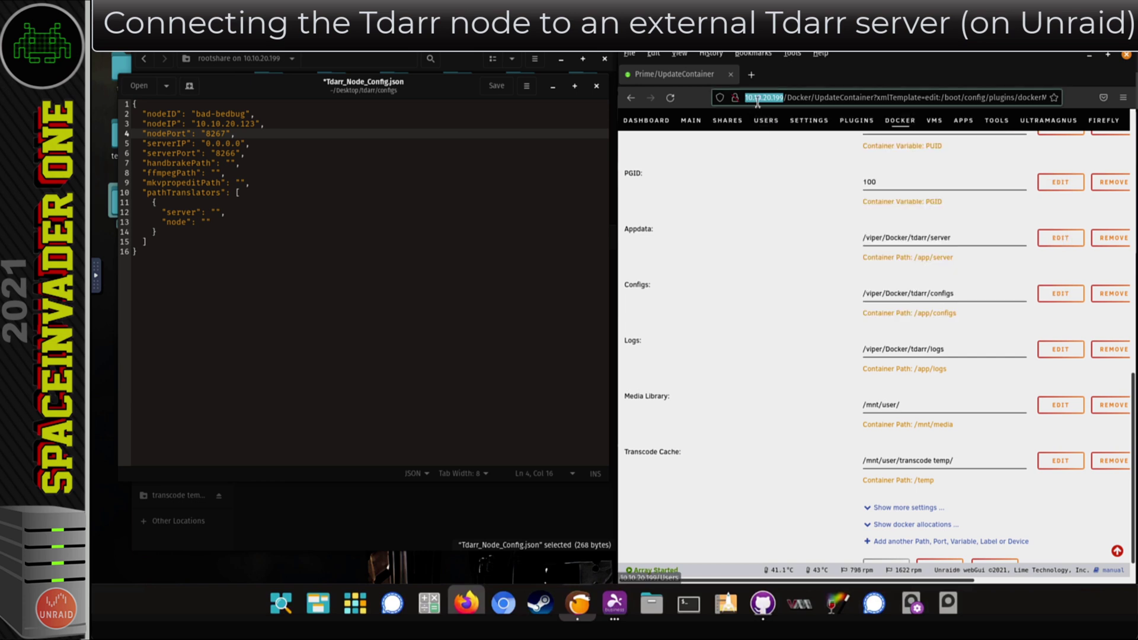
pyautogui.click(243, 143)
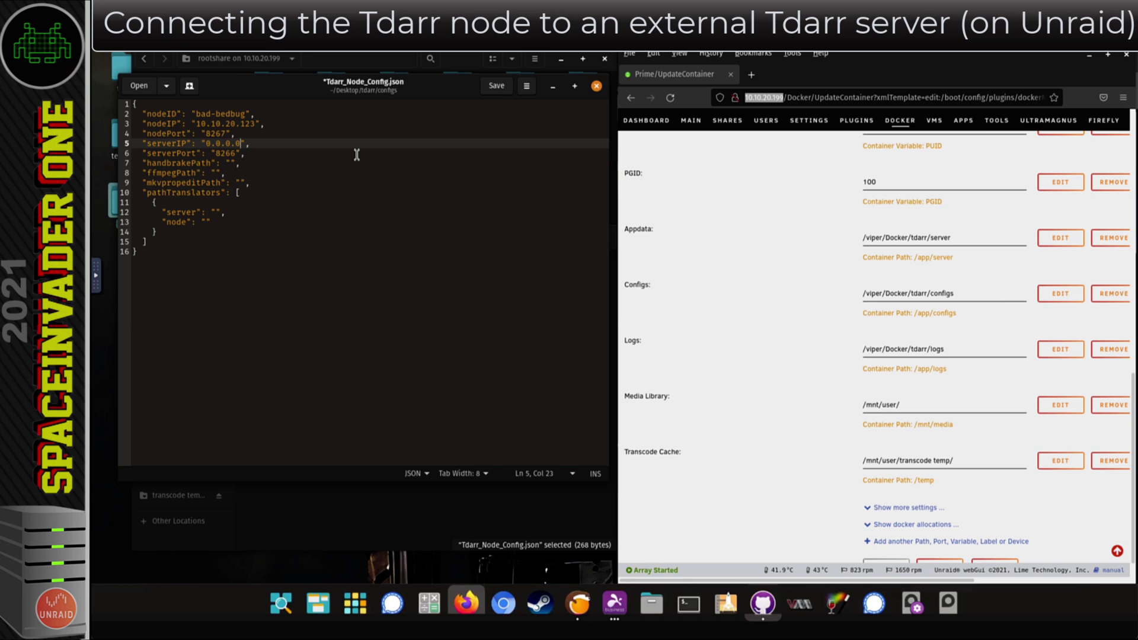
pyautogui.press('BackSpace')
pyautogui.press('BackSpace')
pyautogui.press('BackSpace')
pyautogui.hotkey('ctrl', 'v')
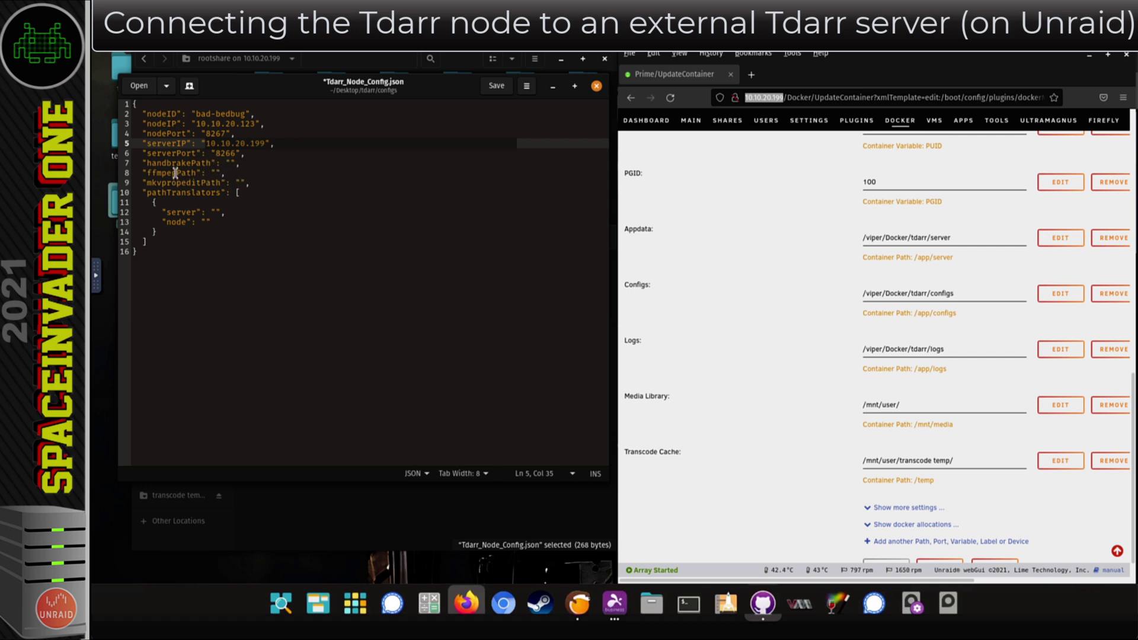
pyautogui.click(215, 172)
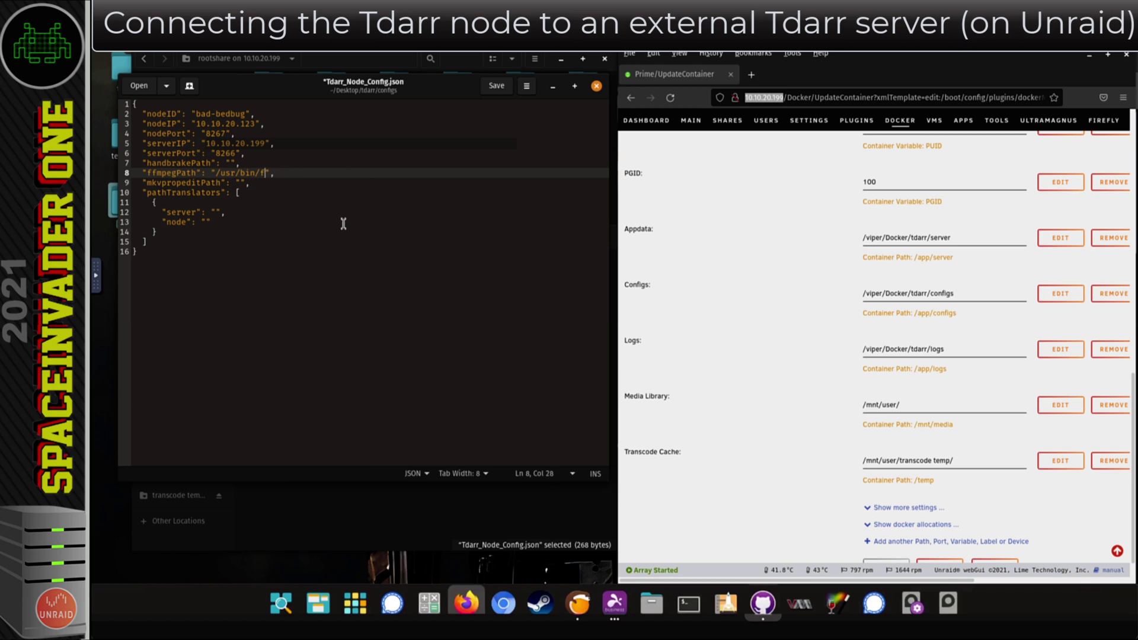
pyautogui.press('BackSpace')
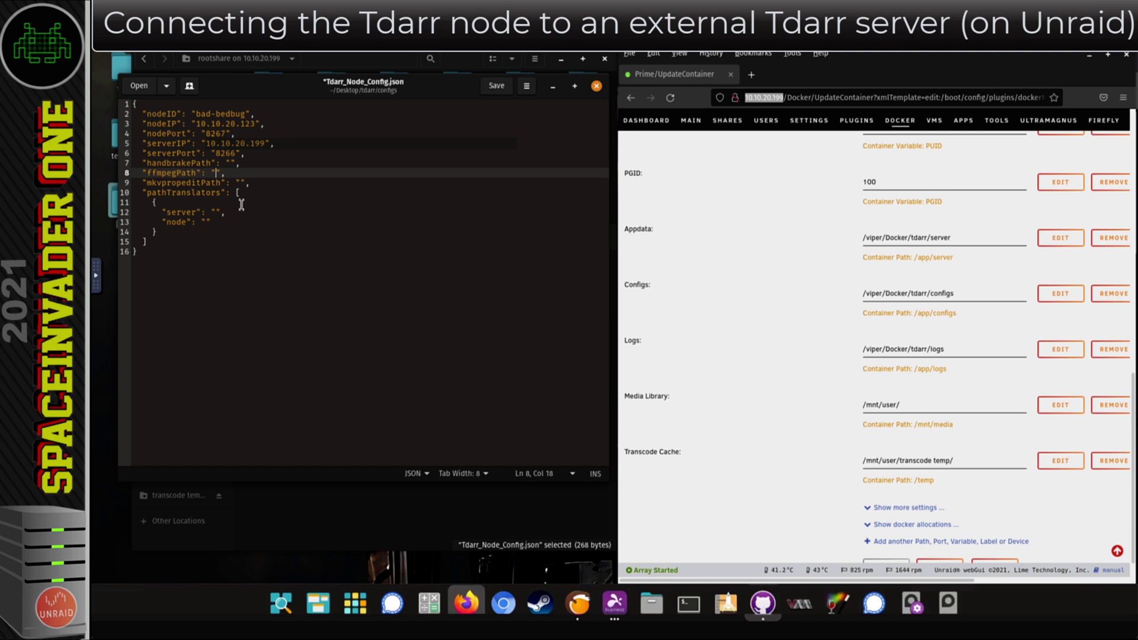
# Step: Duplicate the pathTranslators server/node object, separating the two entries with a comma
pyautogui.moveTo(225, 193); pyautogui.dragTo(147, 193)
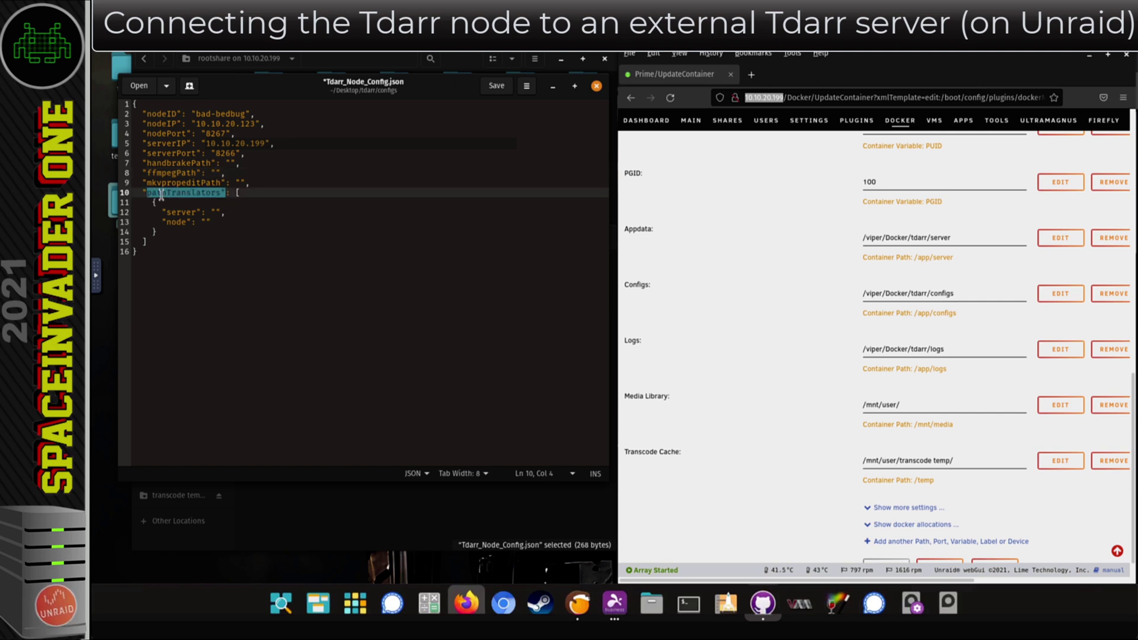
pyautogui.click(184, 213)
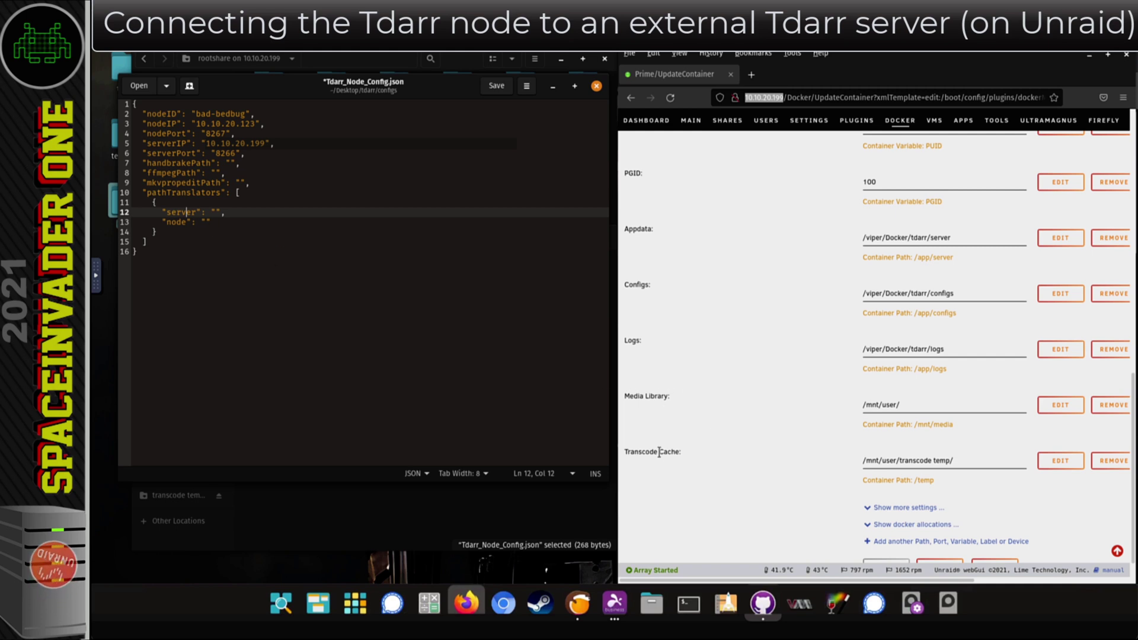
pyautogui.click(221, 233)
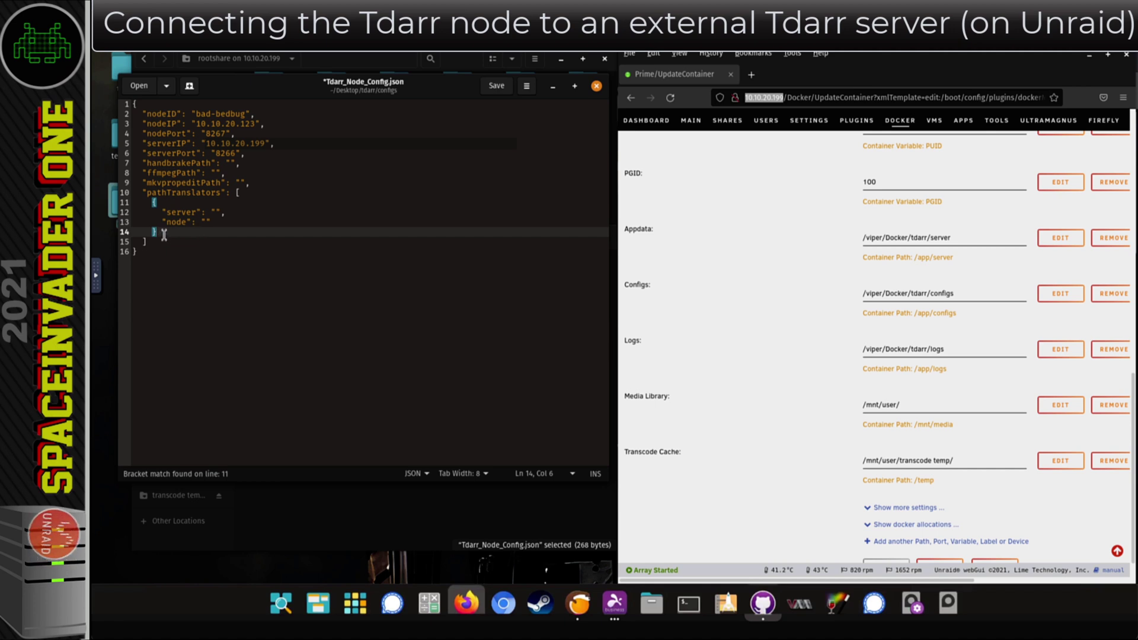
pyautogui.moveTo(157, 232); pyautogui.dragTo(143, 203)
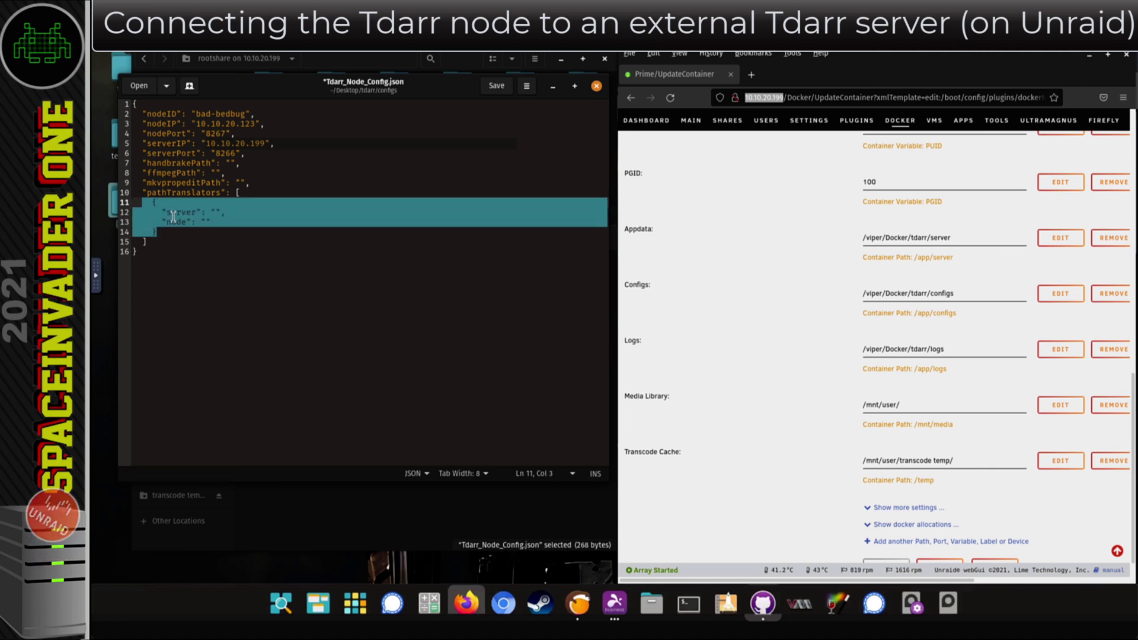
pyautogui.rightClick(173, 215)
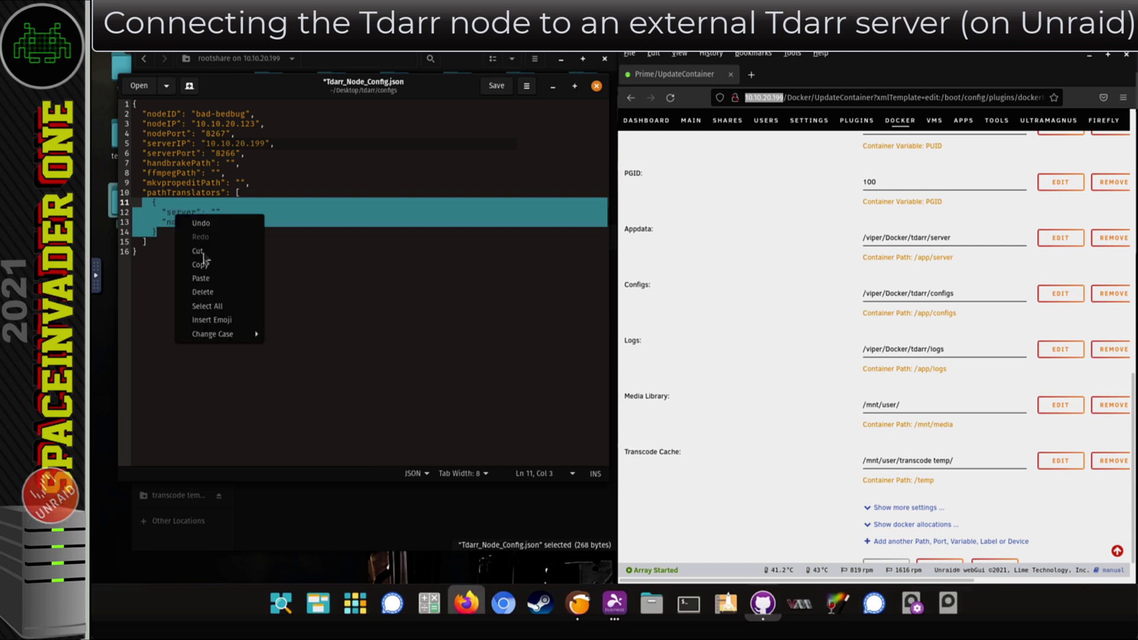
pyautogui.click(206, 270)
pyautogui.click(177, 232)
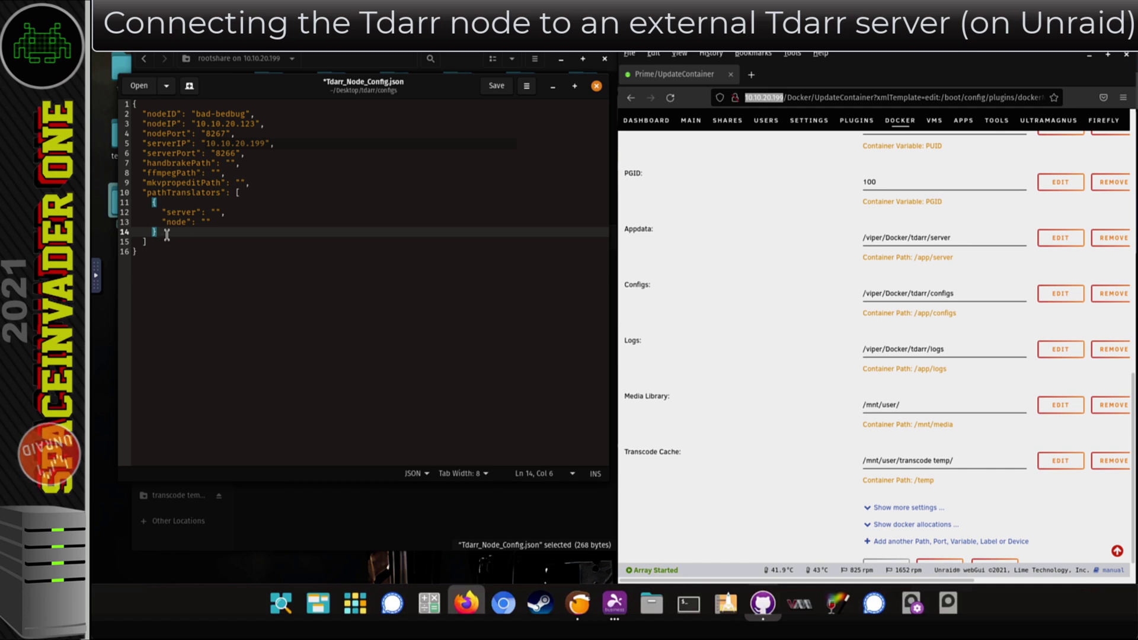
pyautogui.write(',')
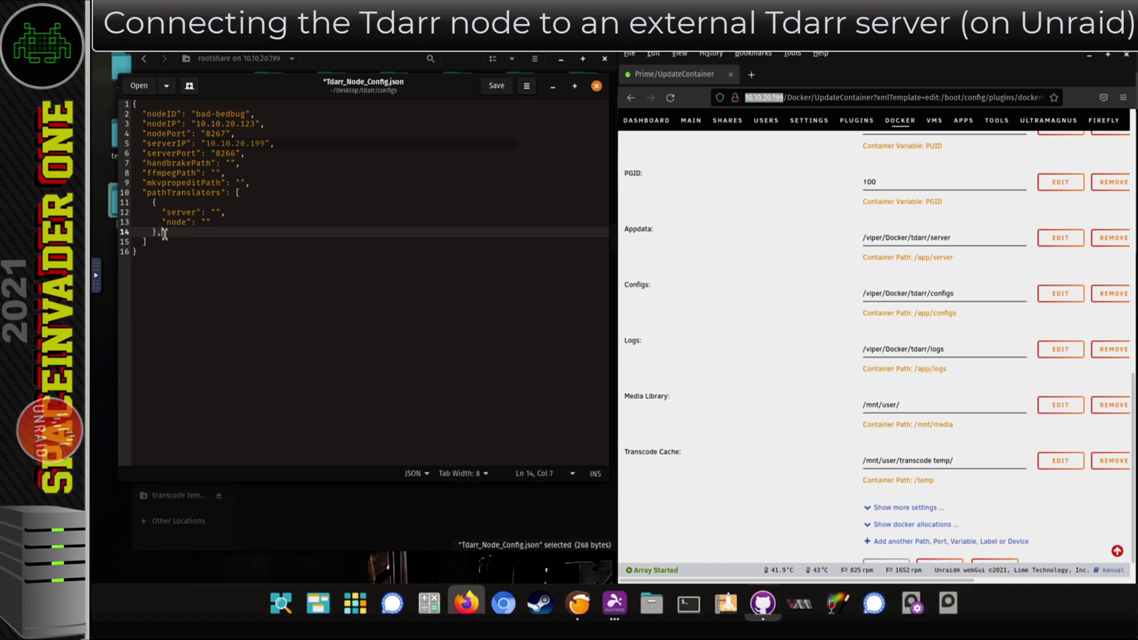
pyautogui.press('Return')
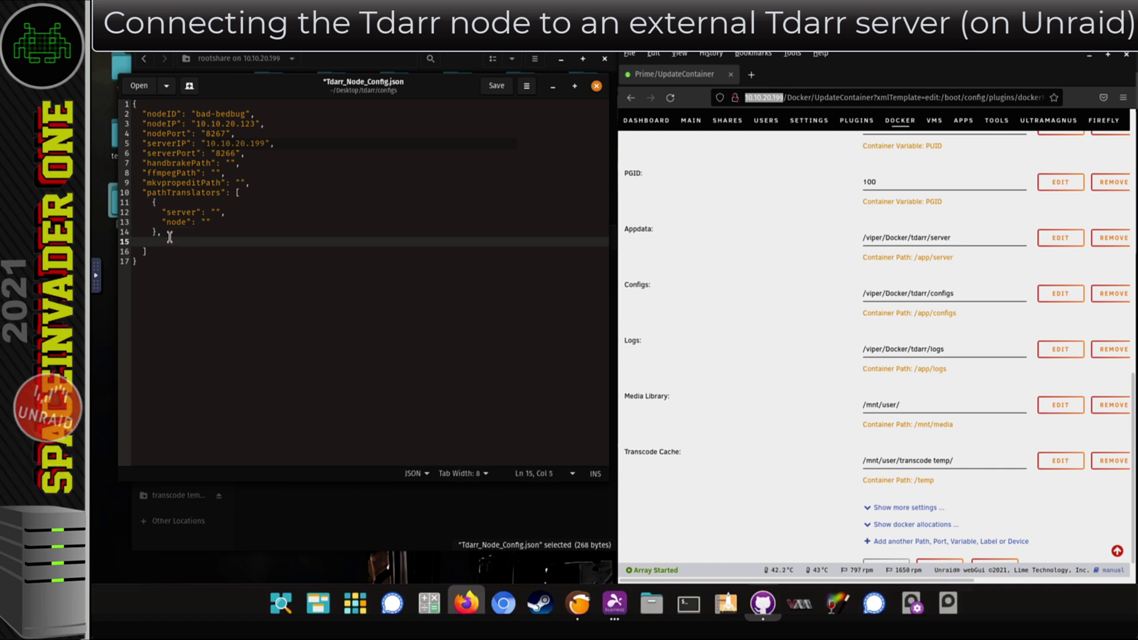
pyautogui.rightClick(156, 243)
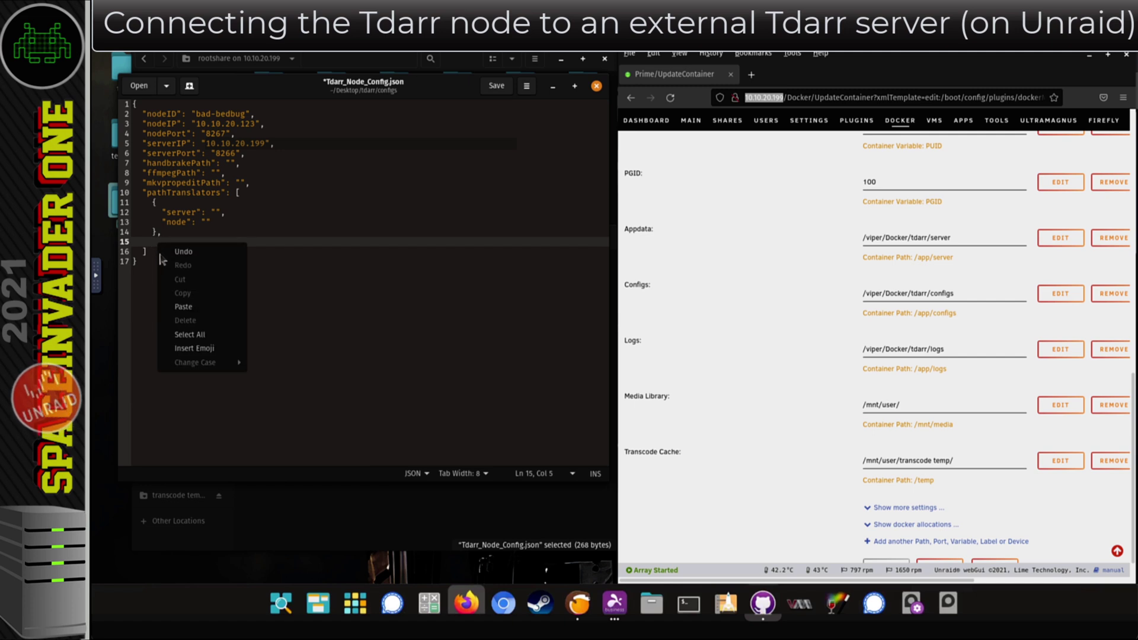
pyautogui.click(176, 304)
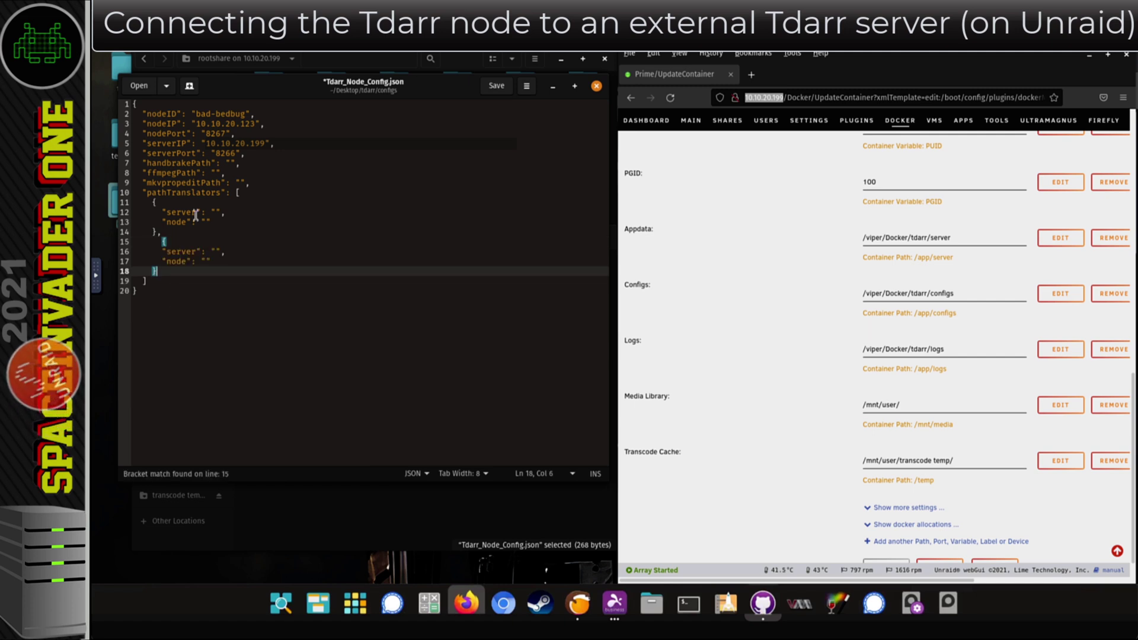
# Step: Set the first pathTranslators server value to /mnt/media, copied from the Tdarr library path
pyautogui.click(217, 212)
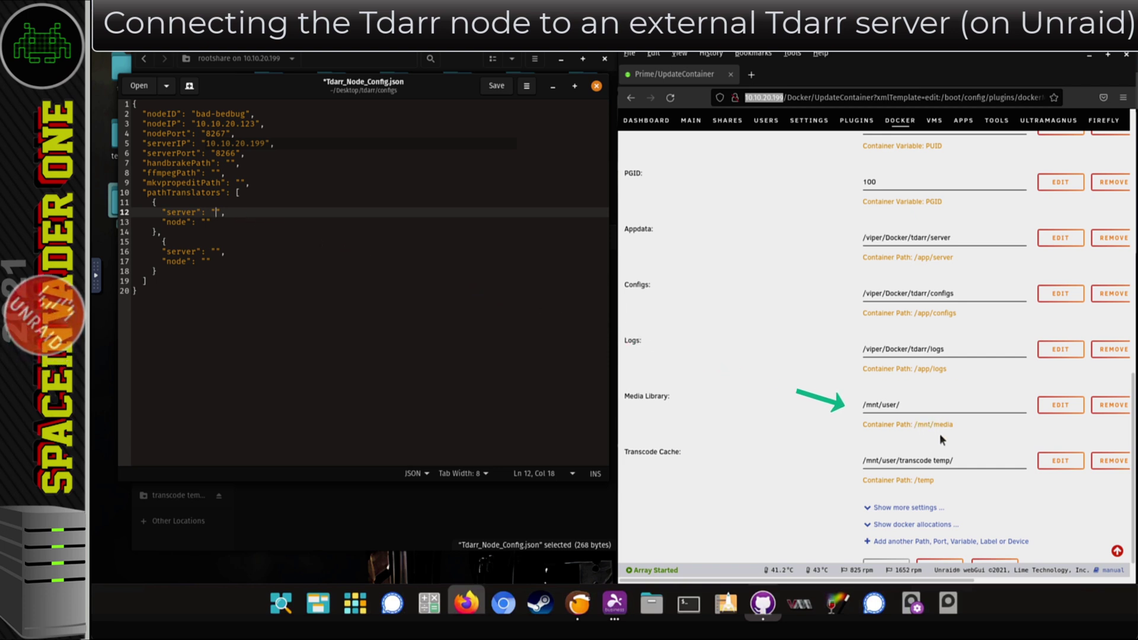
pyautogui.doubleClick(924, 426)
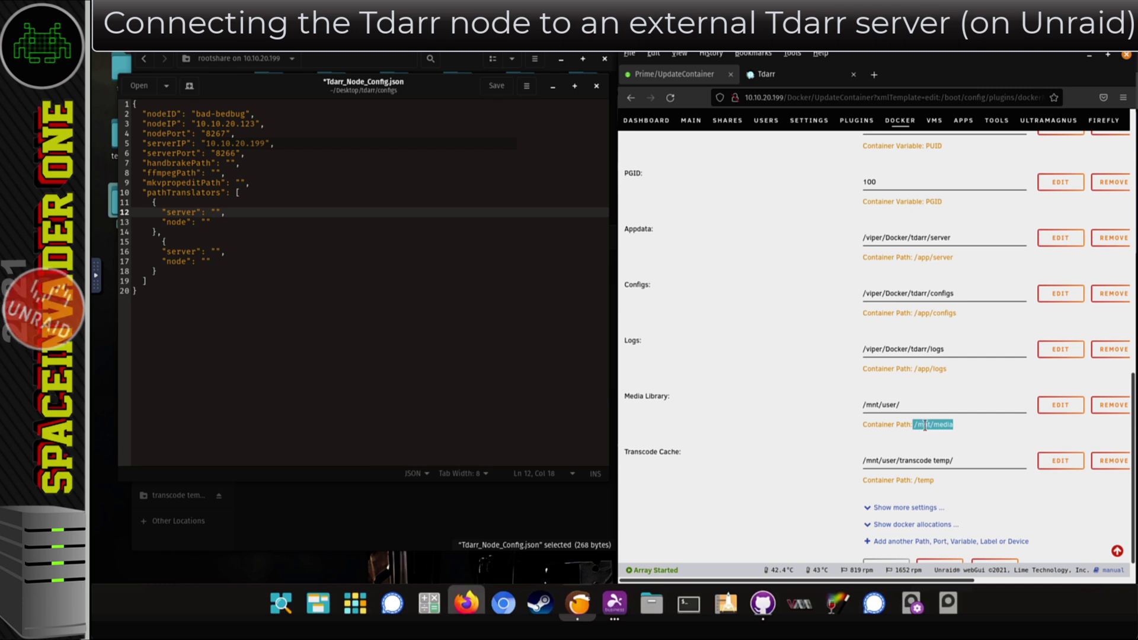
pyautogui.click(789, 81)
pyautogui.moveTo(694, 497); pyautogui.dragTo(738, 496)
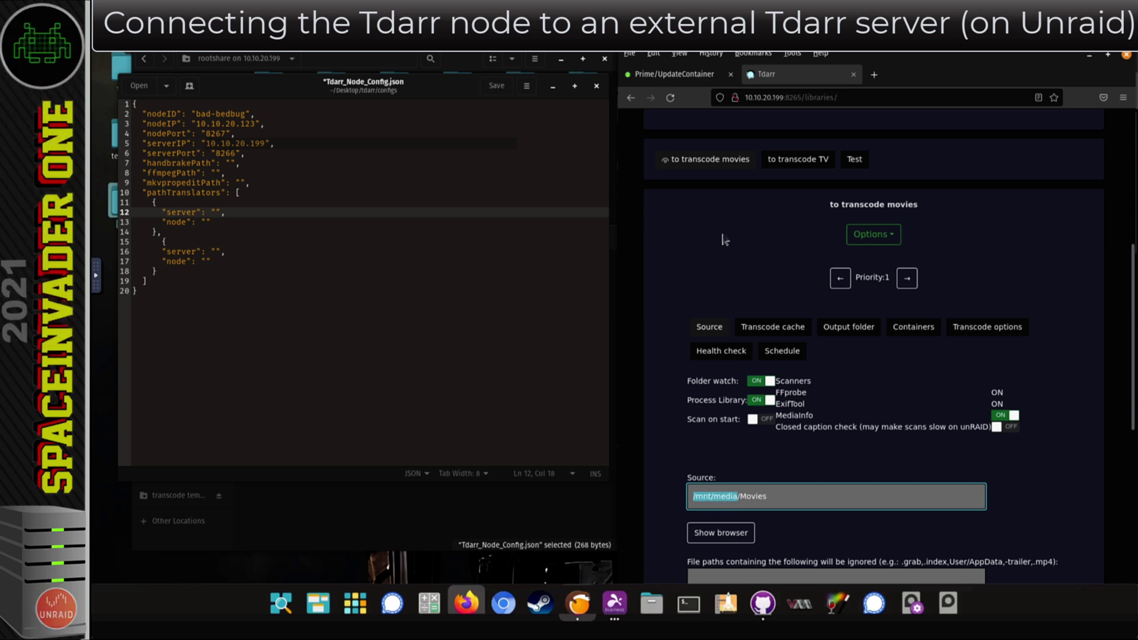
pyautogui.hotkey('ctrl', 'Tab')
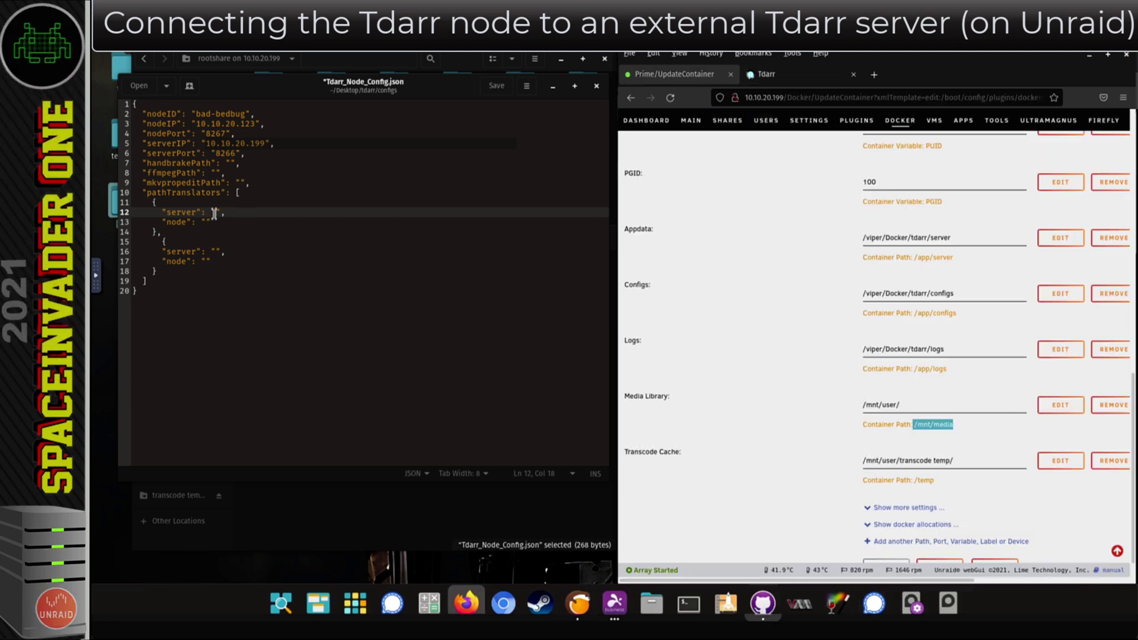
pyautogui.rightClick(214, 213)
pyautogui.click(240, 276)
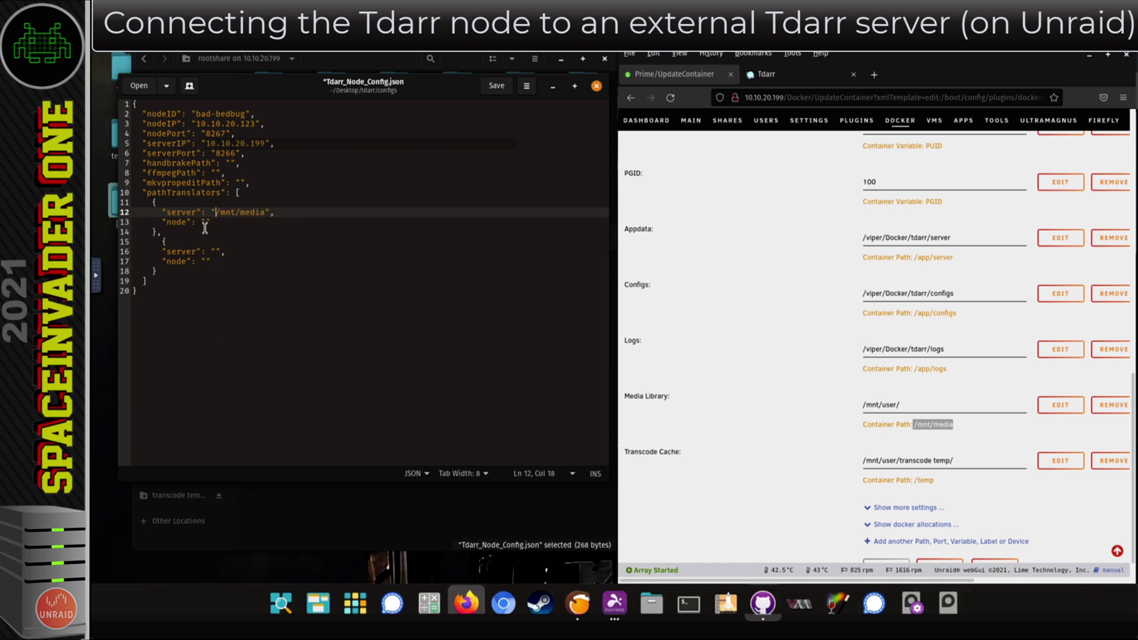
pyautogui.click(205, 223)
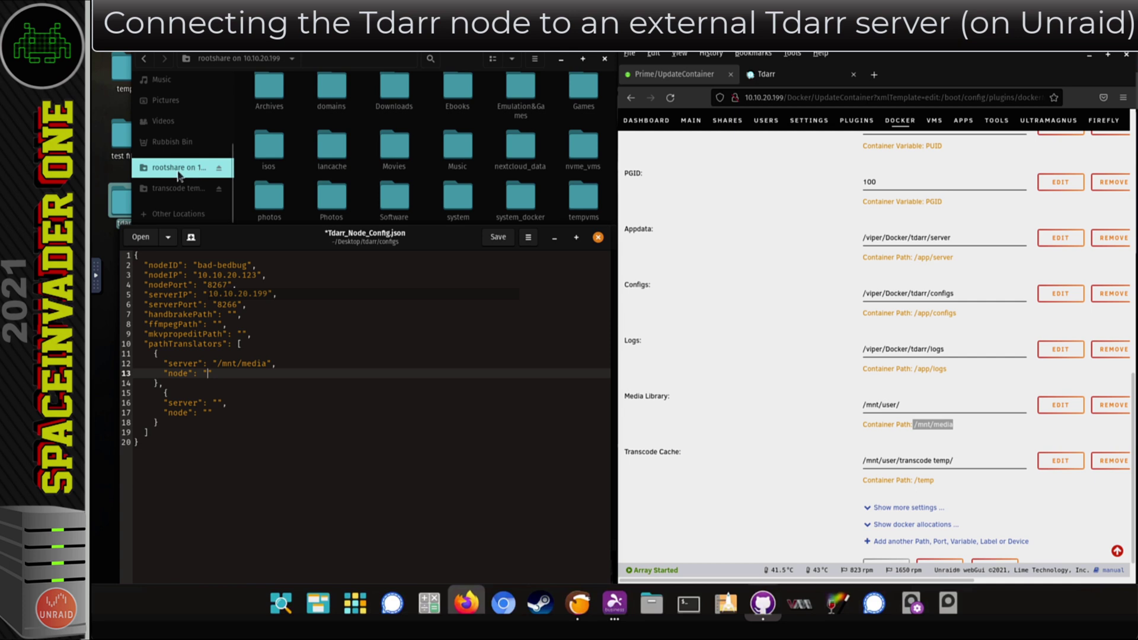
# Step: Fill the first node value with /run/user/1000/gvfs/smb-share:server=10.10.20.199,share=rootshare, obtained via Terminal
pyautogui.click(651, 603)
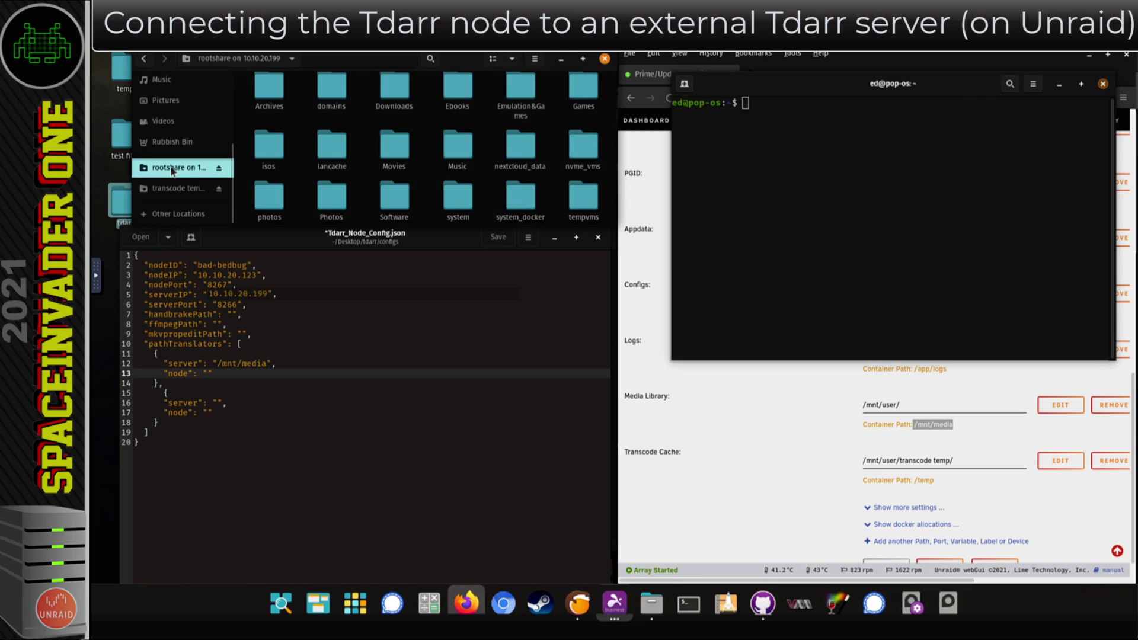
pyautogui.click(336, 152)
pyautogui.moveTo(336, 151); pyautogui.dragTo(779, 153)
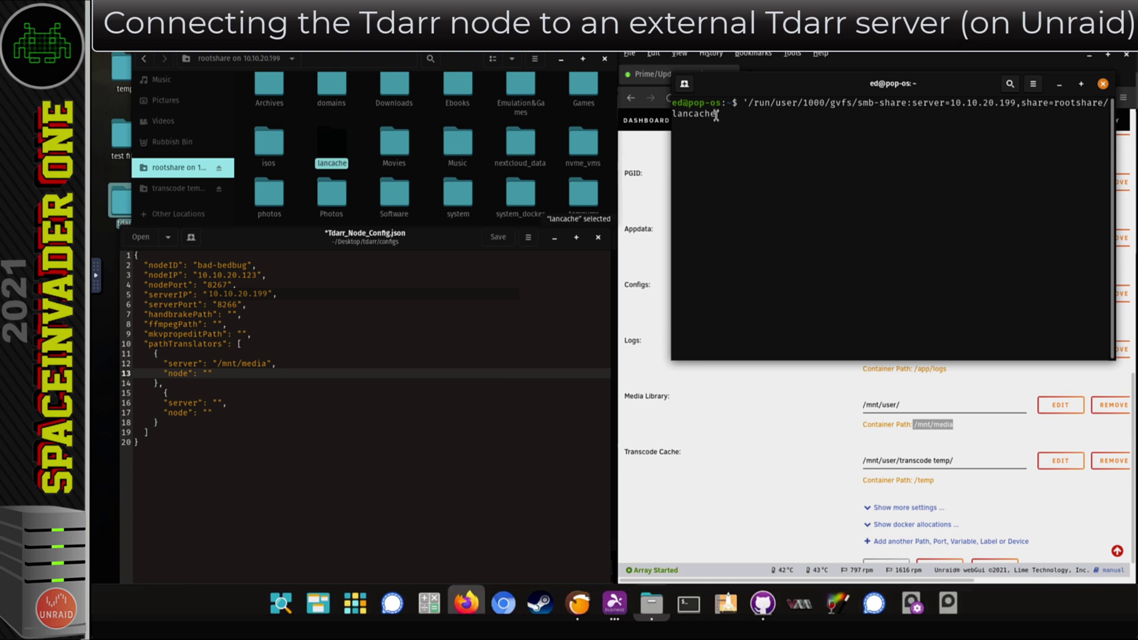
pyautogui.press('Left')
pyautogui.press('Left')
pyautogui.press('BackSpace')
pyautogui.press('BackSpace')
pyautogui.press('BackSpace')
pyautogui.moveTo(750, 104); pyautogui.dragTo(983, 109)
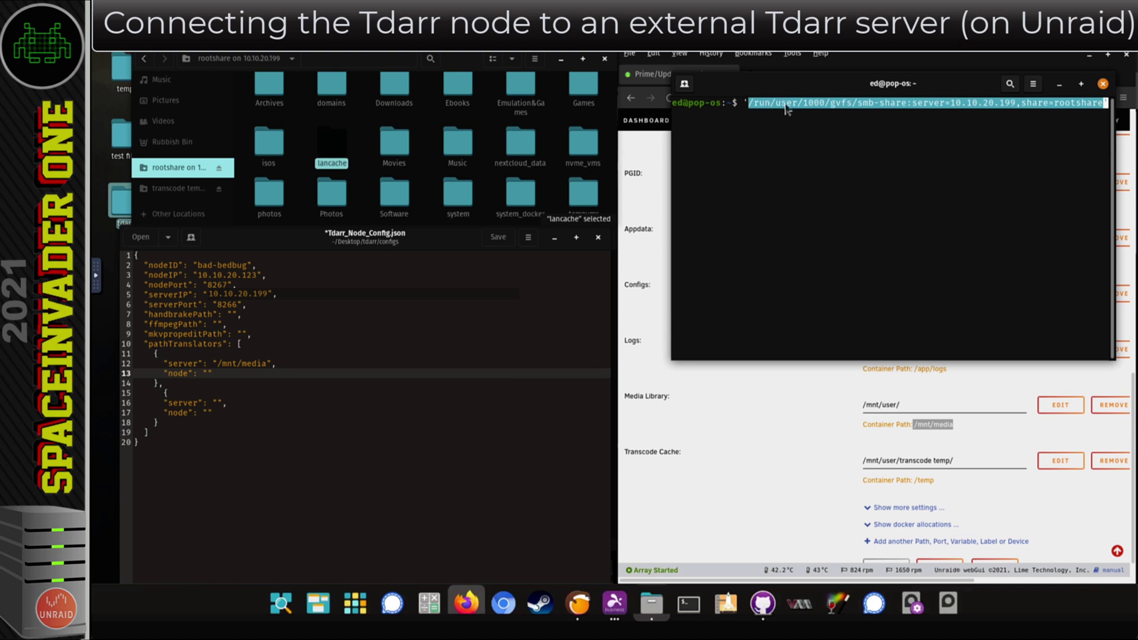
pyautogui.rightClick(787, 109)
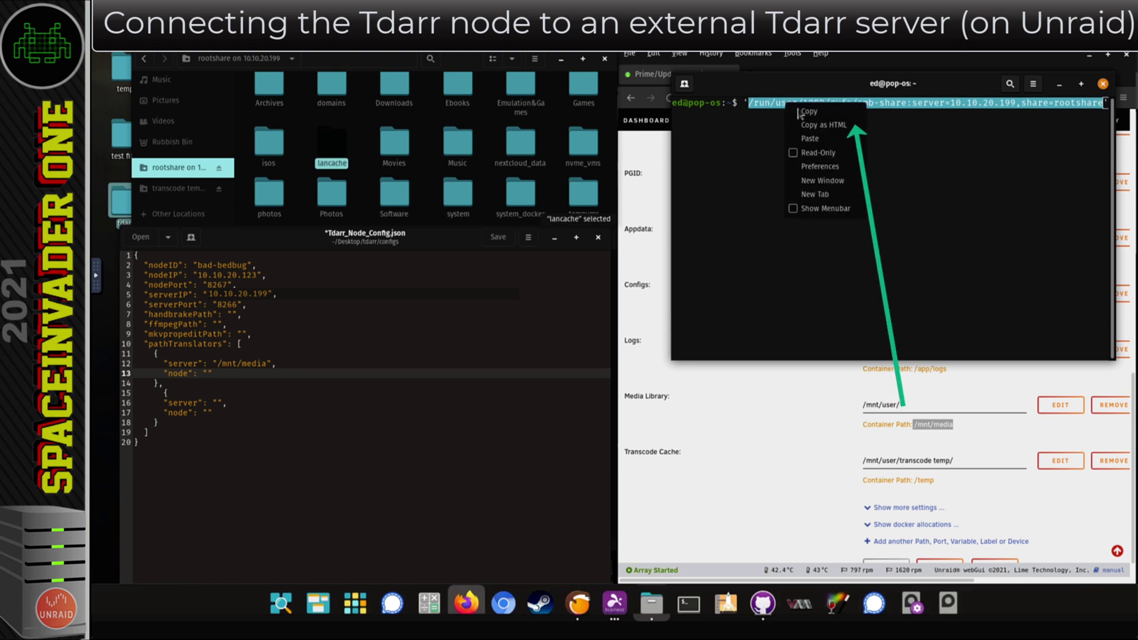
pyautogui.click(802, 112)
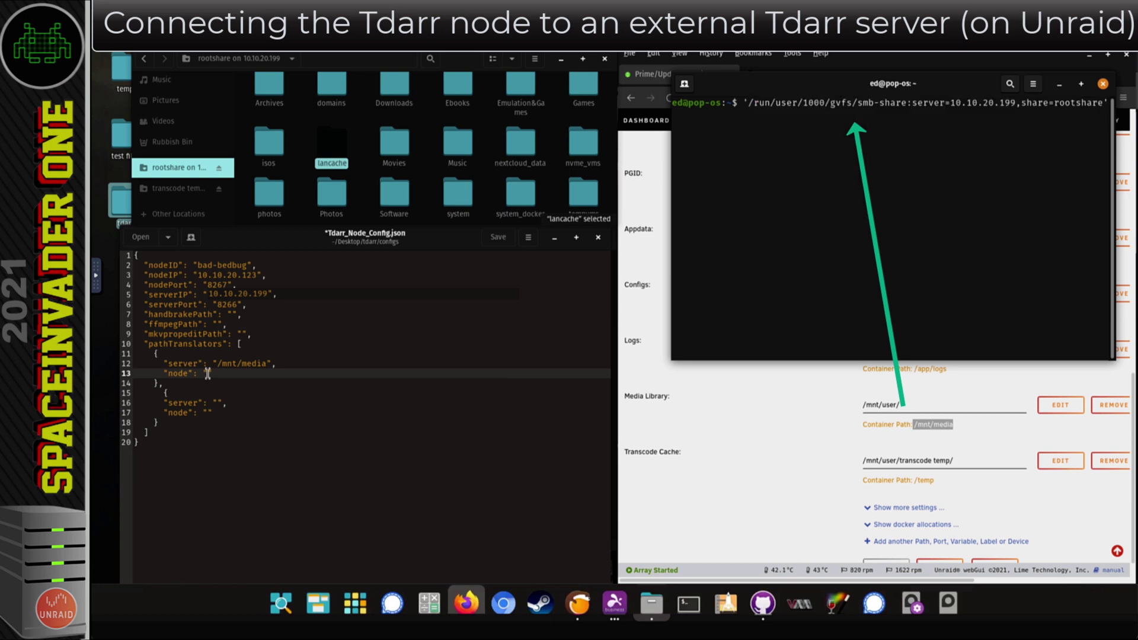
pyautogui.click(207, 373)
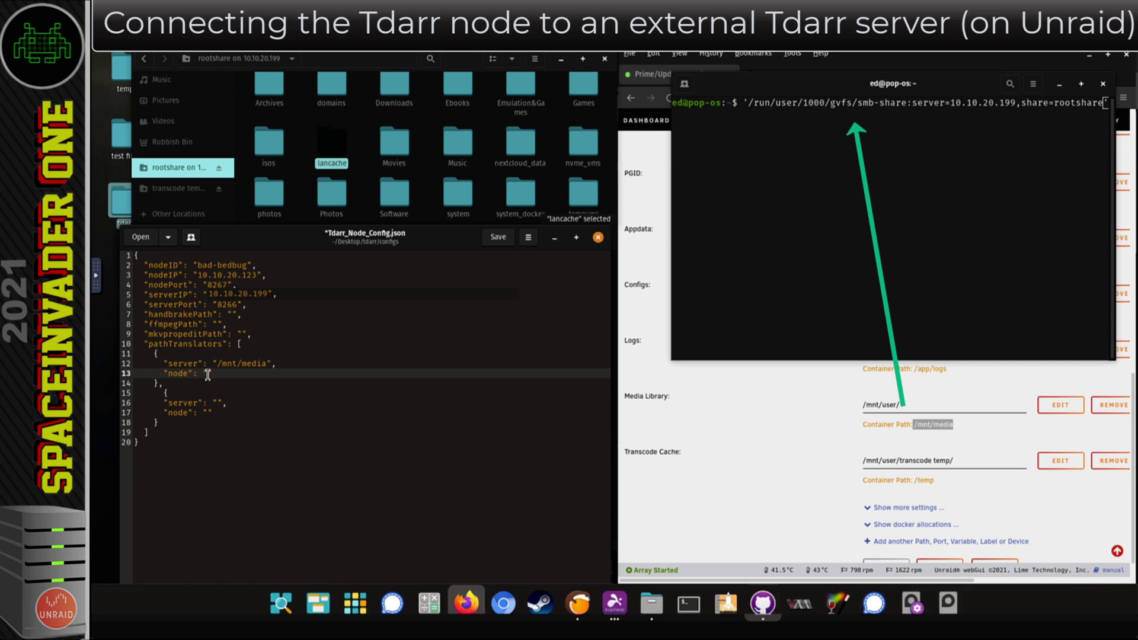
pyautogui.hotkey('ctrl', 'v')
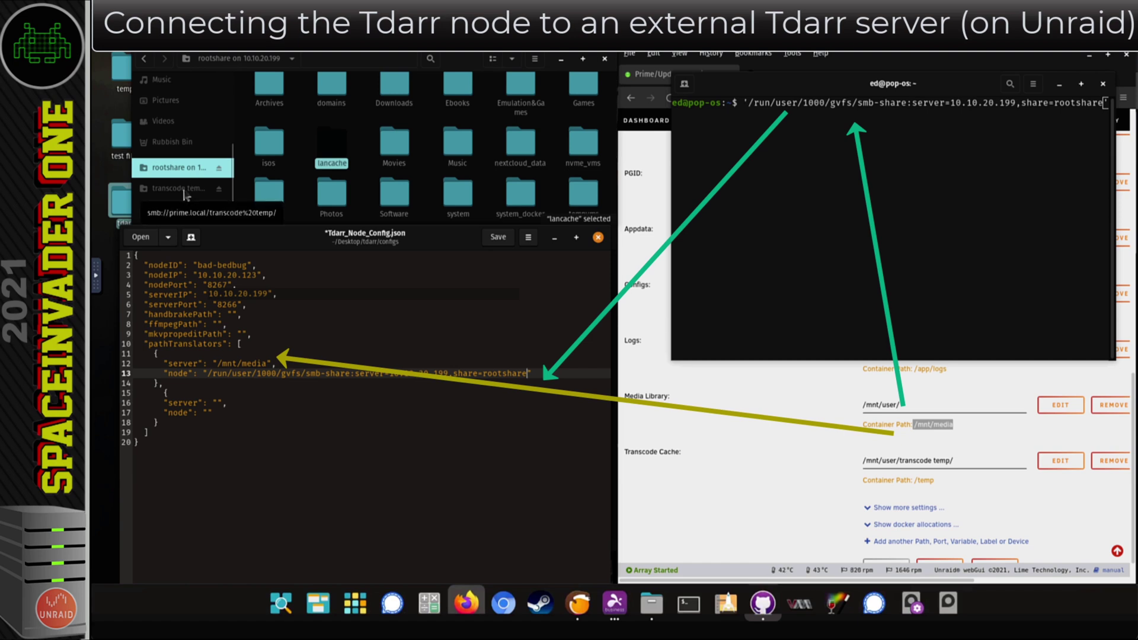
pyautogui.click(185, 190)
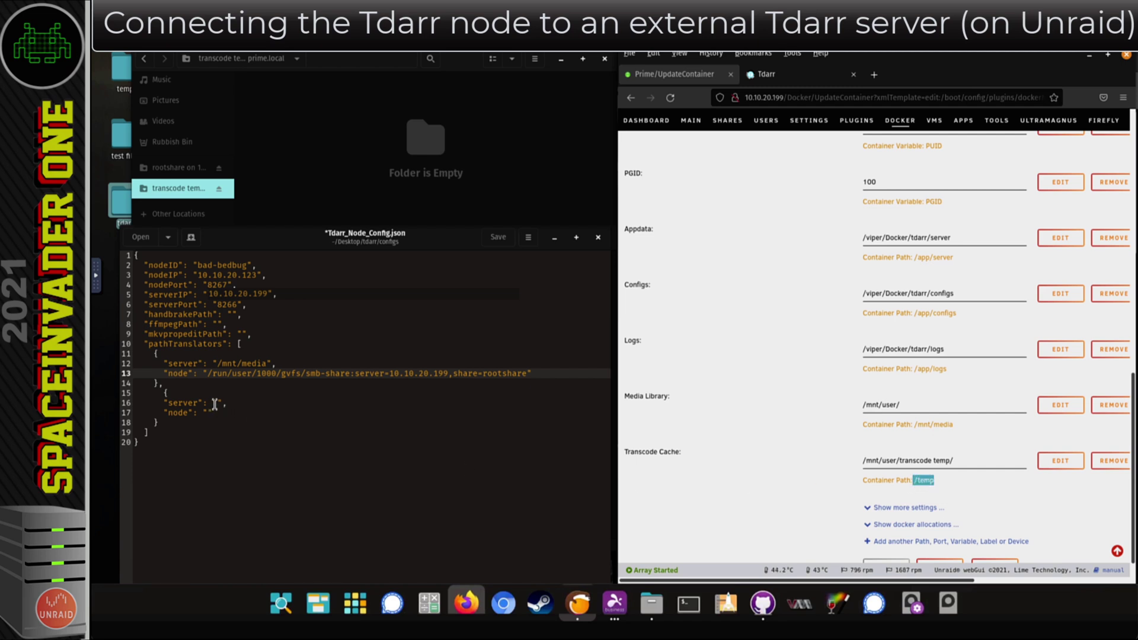
# Step: Set the second pathTranslators server value to /temp
pyautogui.click(215, 403)
pyautogui.hotkey('ctrl', 'v')
pyautogui.click(209, 413)
pyautogui.click(689, 603)
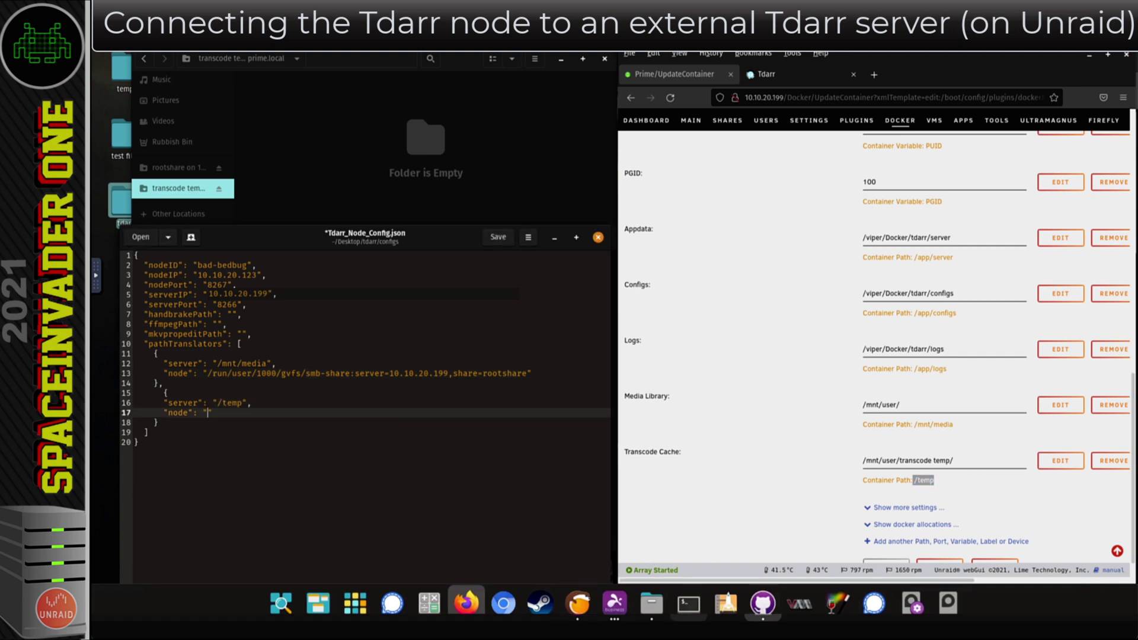
pyautogui.click(185, 194)
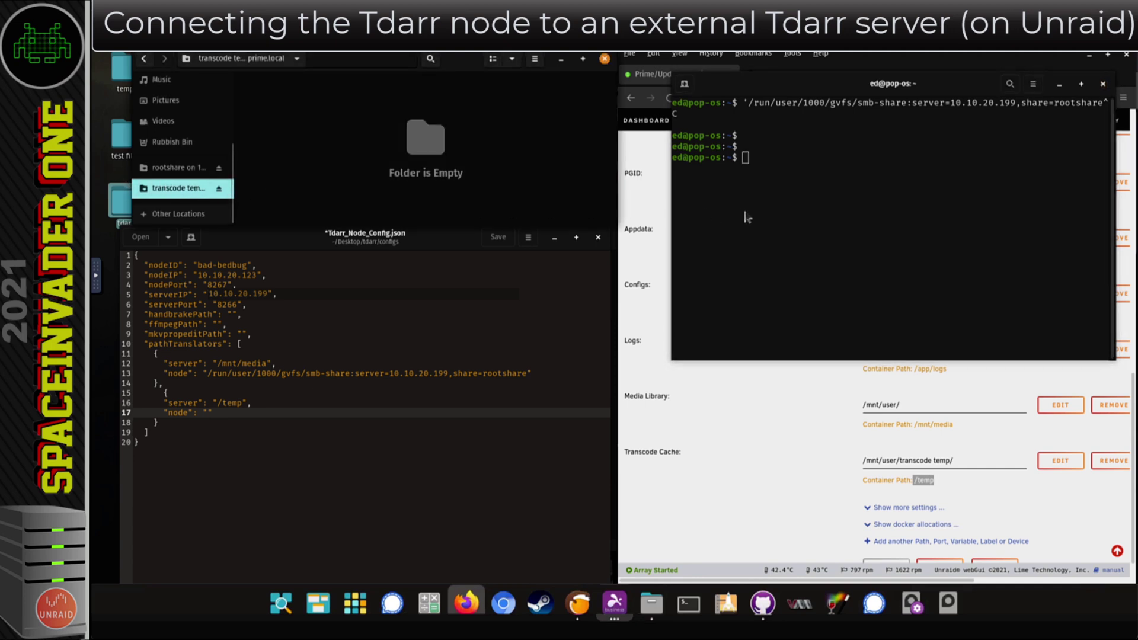
# Step: Create a new folder named 'qwerty' in the transcode temp share
pyautogui.rightClick(284, 140)
pyautogui.press('Escape')
pyautogui.rightClick(285, 140)
pyautogui.click(314, 145)
pyautogui.write('qwerty')
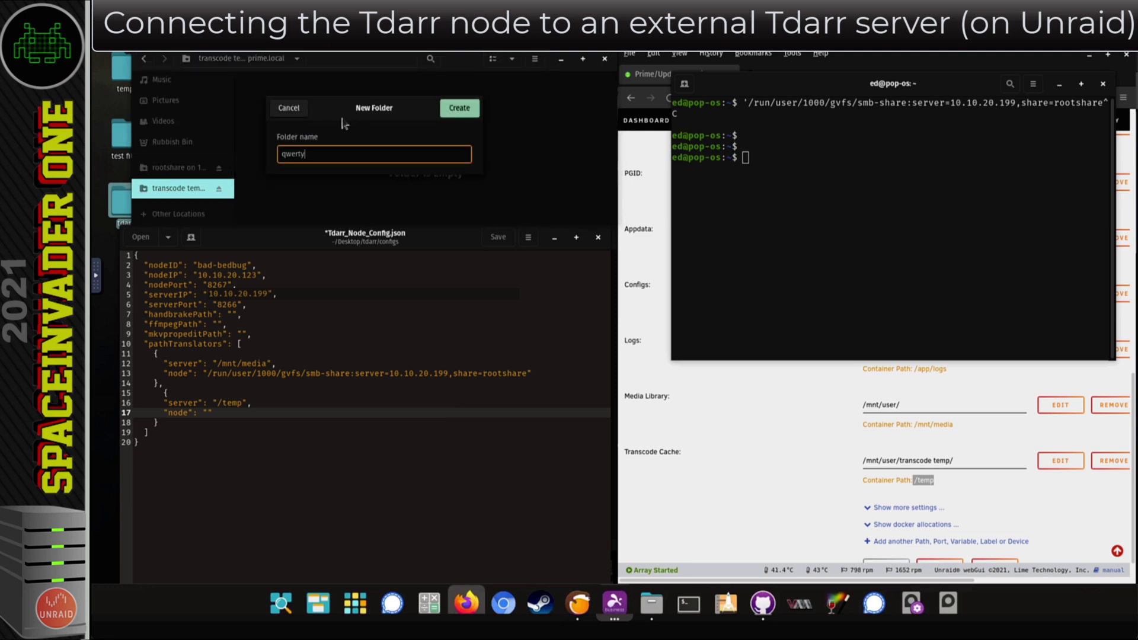
pyautogui.press('Return')
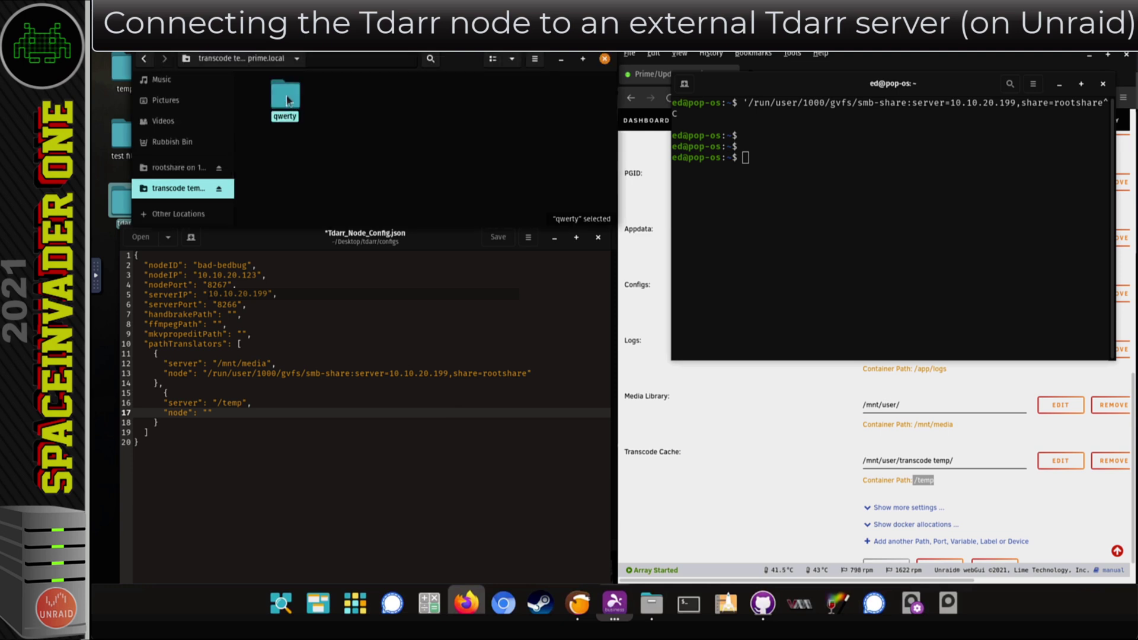
# Step: Drop the qwerty folder into Terminal and trim '/qwerty' to leave the share's mount path
pyautogui.moveTo(313, 101); pyautogui.dragTo(764, 189)
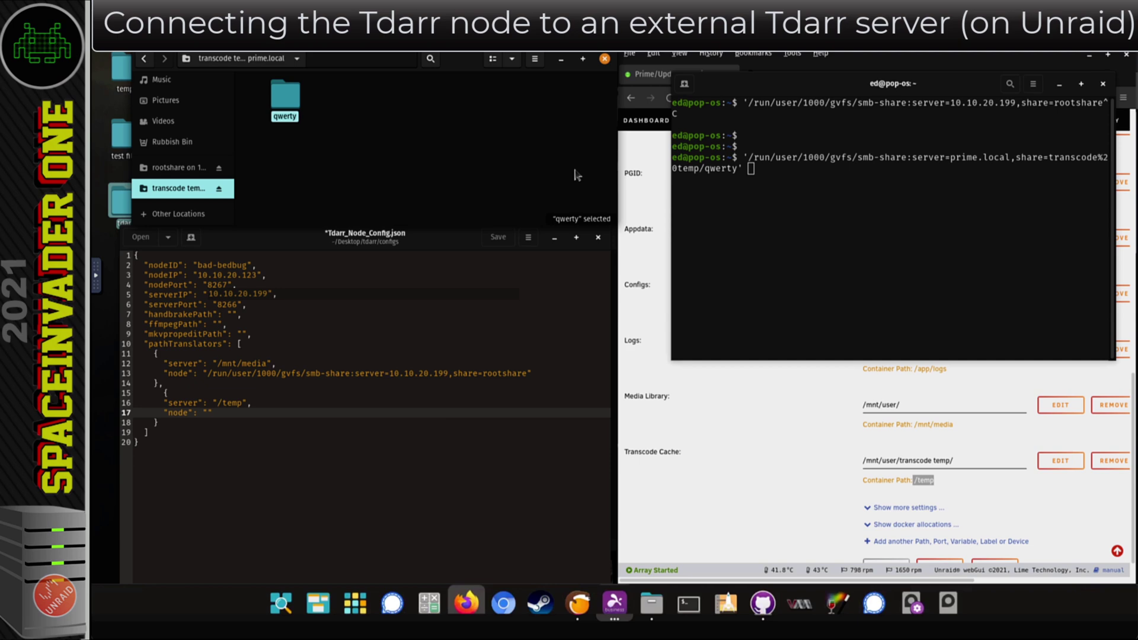
pyautogui.click(935, 179)
pyautogui.press('BackSpace')
pyautogui.press('BackSpace')
pyautogui.press('BackSpace')
pyautogui.press('BackSpace')
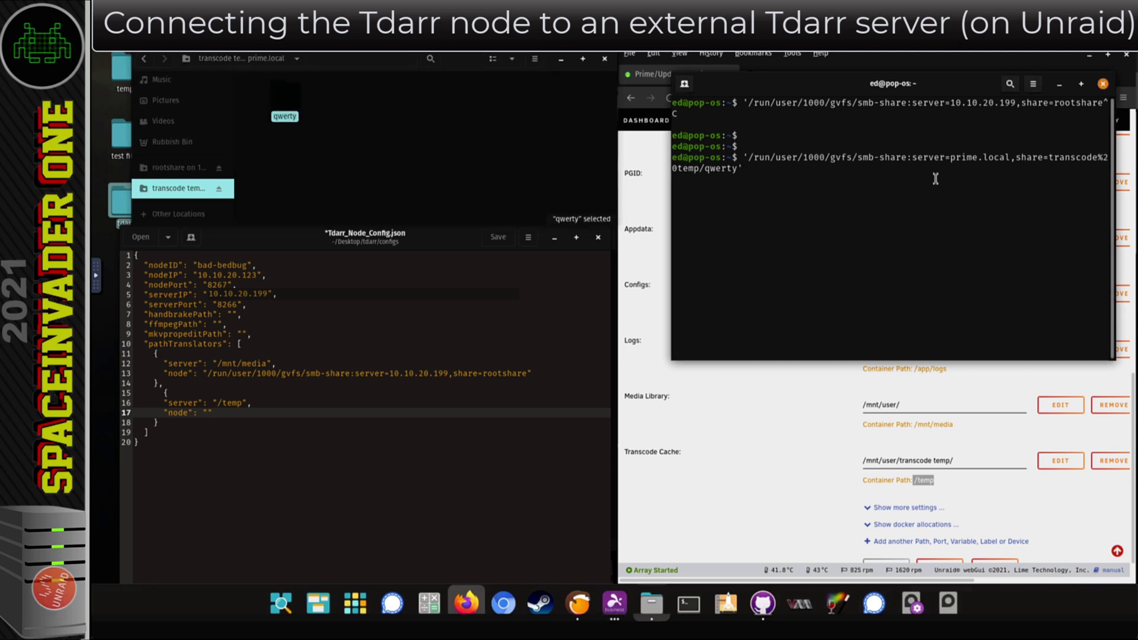
pyautogui.press('BackSpace')
pyautogui.press('BackSpace')
pyautogui.press('BackSpace')
pyautogui.press('BackSpace')
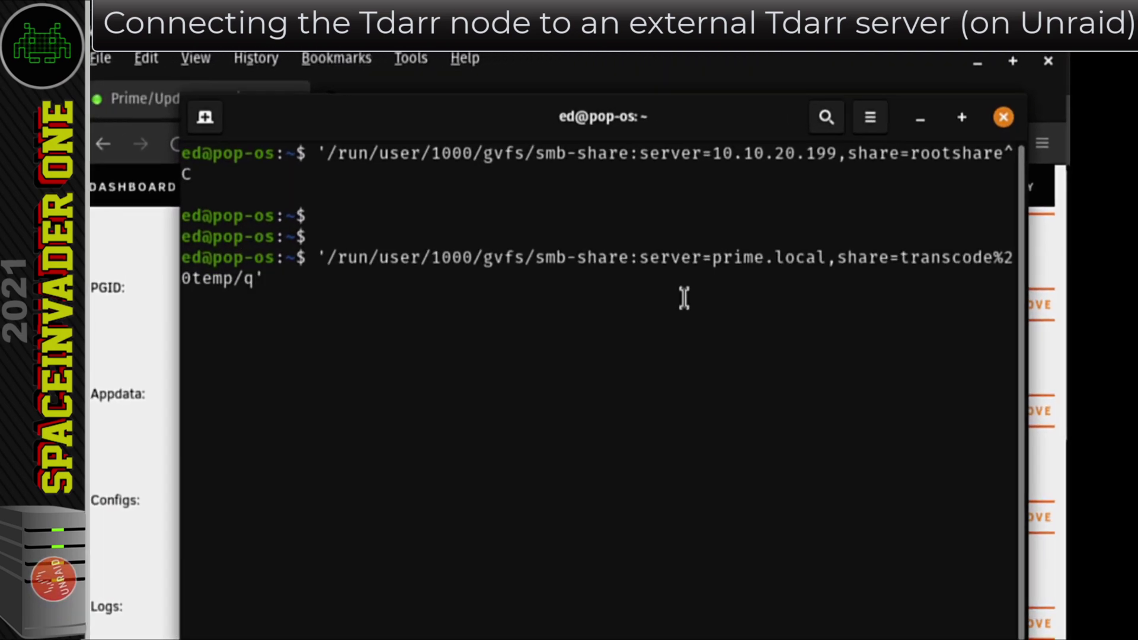
pyautogui.press('BackSpace')
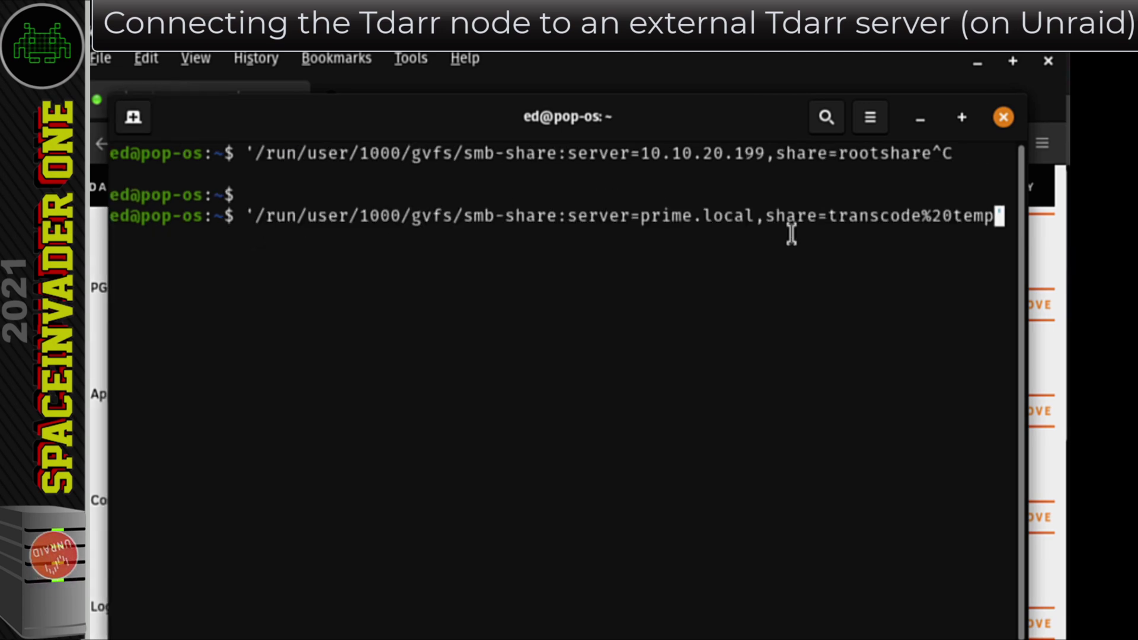
pyautogui.moveTo(953, 220); pyautogui.dragTo(922, 217)
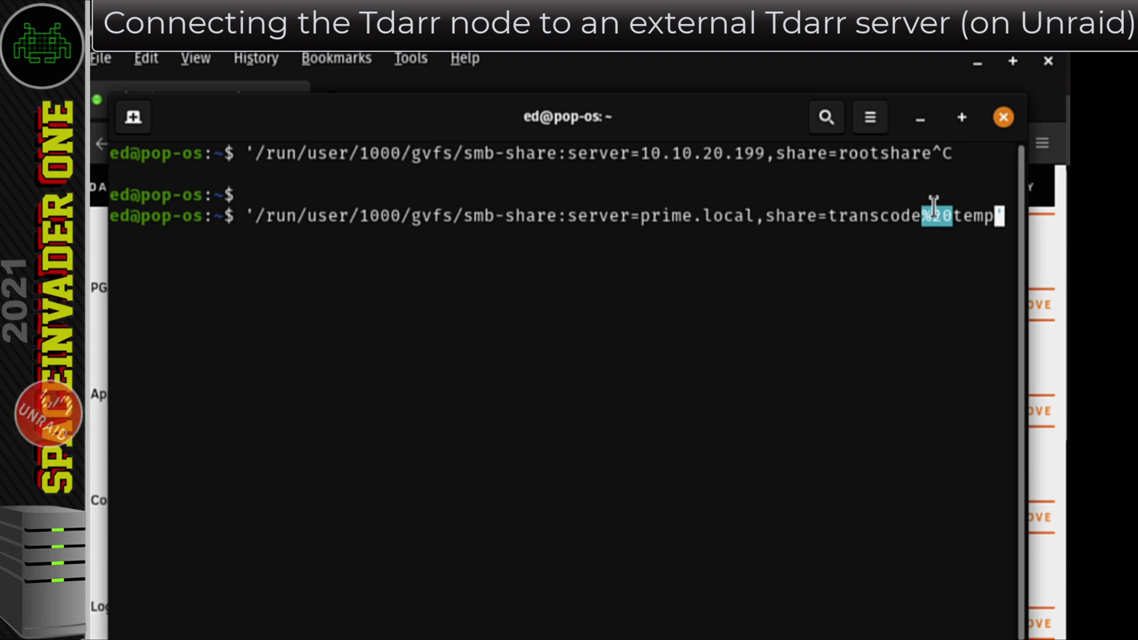
# Step: Paste the transcode%20temp share mount path into line 17's empty node value
pyautogui.moveTo(1005, 216); pyautogui.dragTo(882, 208)
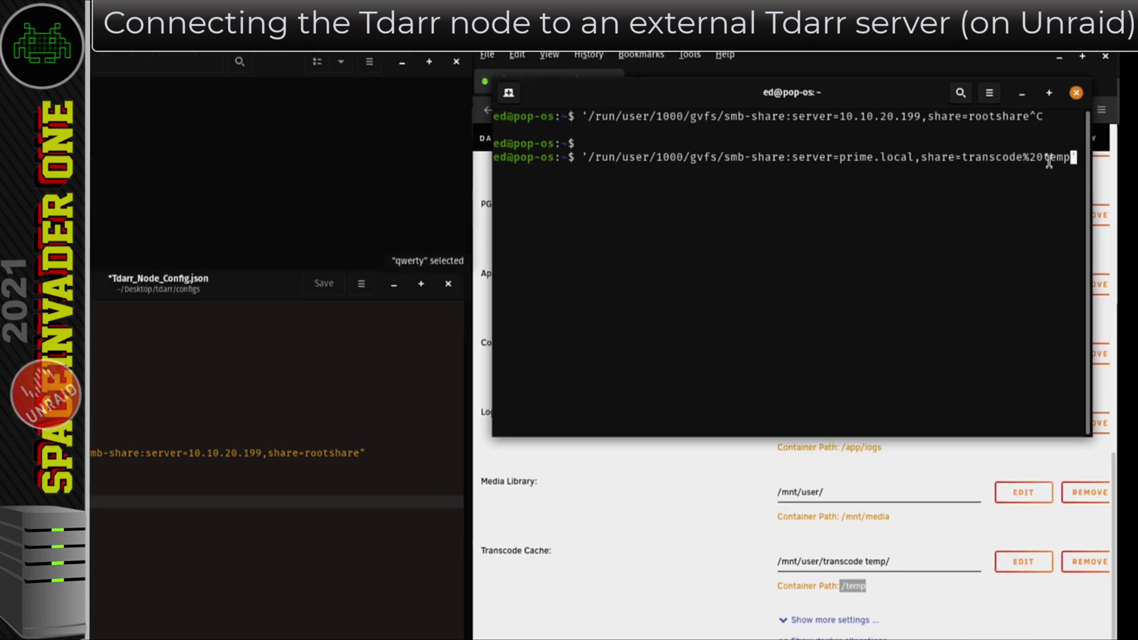
pyautogui.moveTo(1037, 131); pyautogui.dragTo(711, 137)
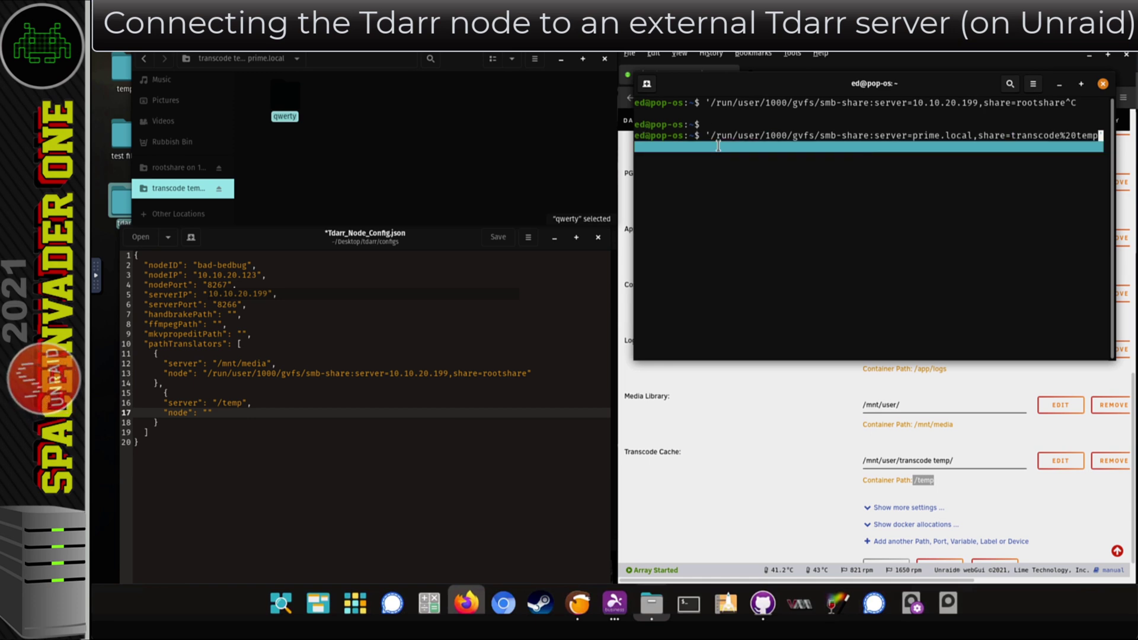
pyautogui.rightClick(970, 146)
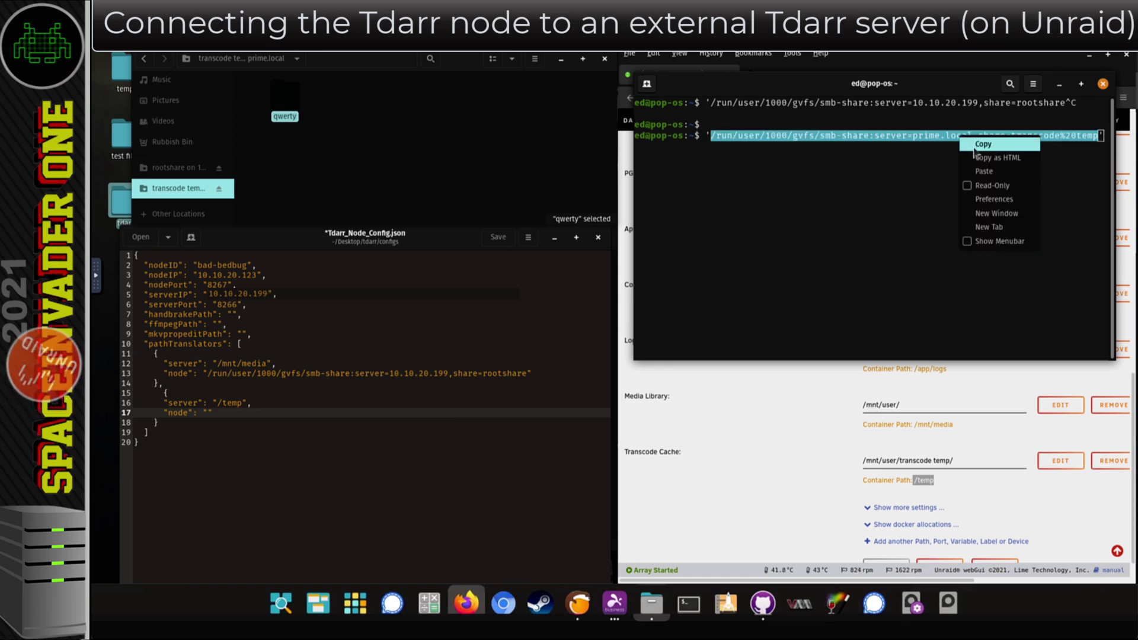
pyautogui.click(972, 145)
pyautogui.click(209, 413)
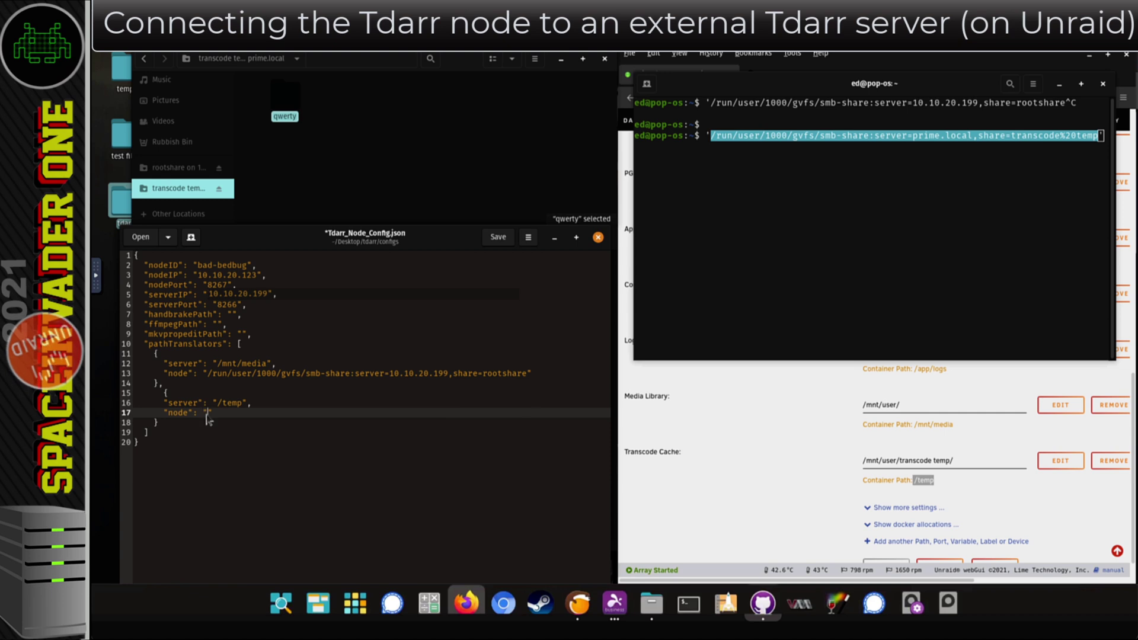
pyautogui.rightClick(207, 413)
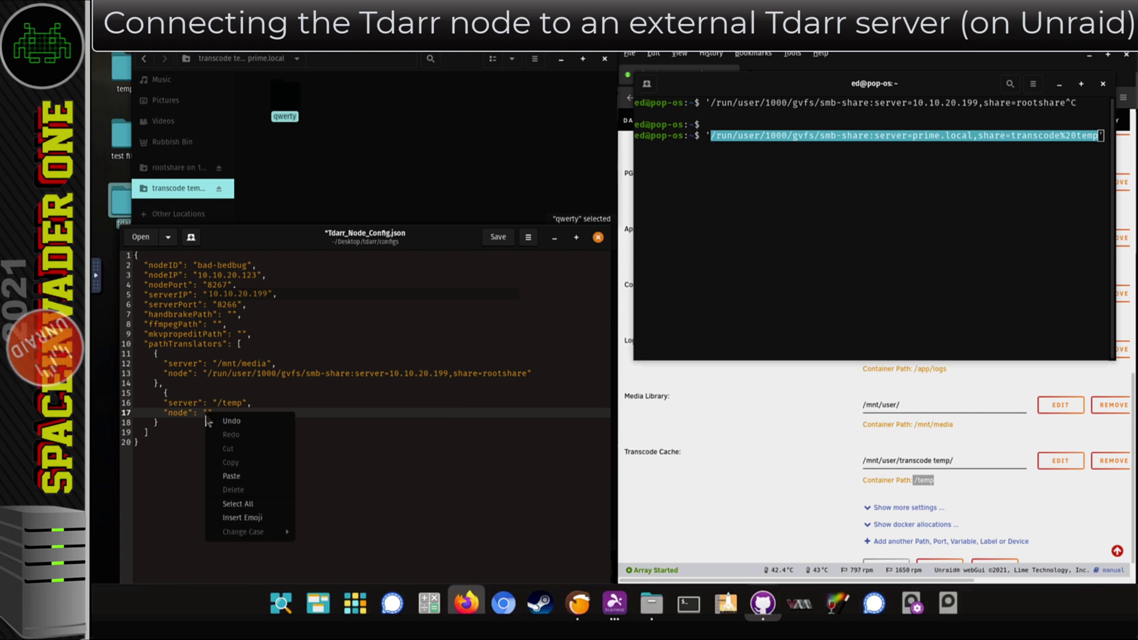
pyautogui.click(239, 477)
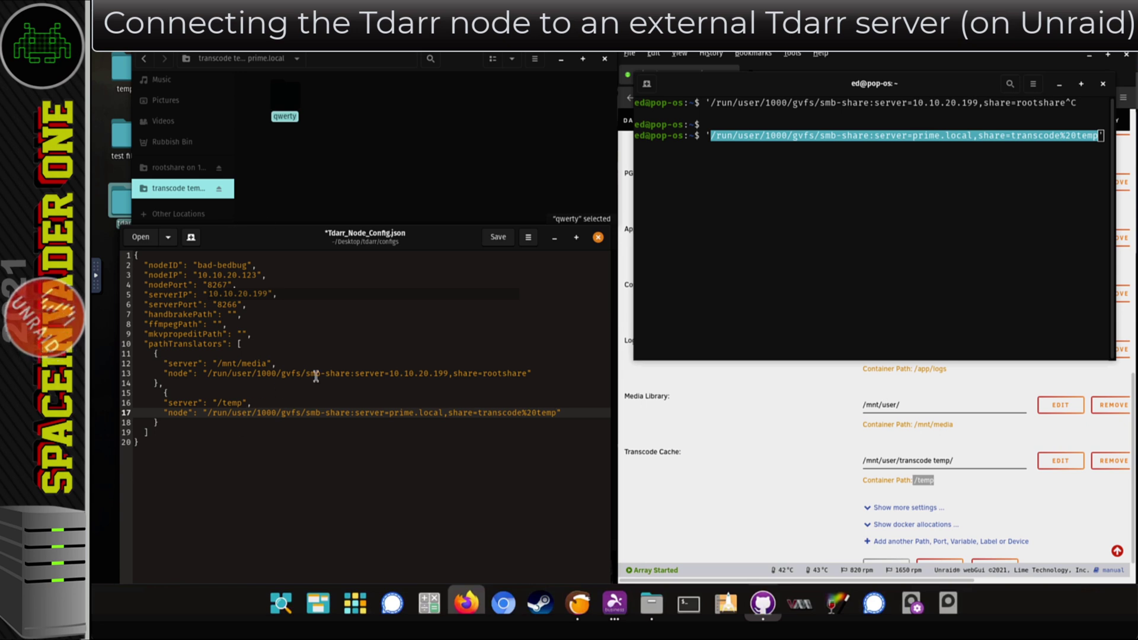
# Step: Save Tdarr_Node_Config.json and close the editor, file window and terminal
pyautogui.click(597, 239)
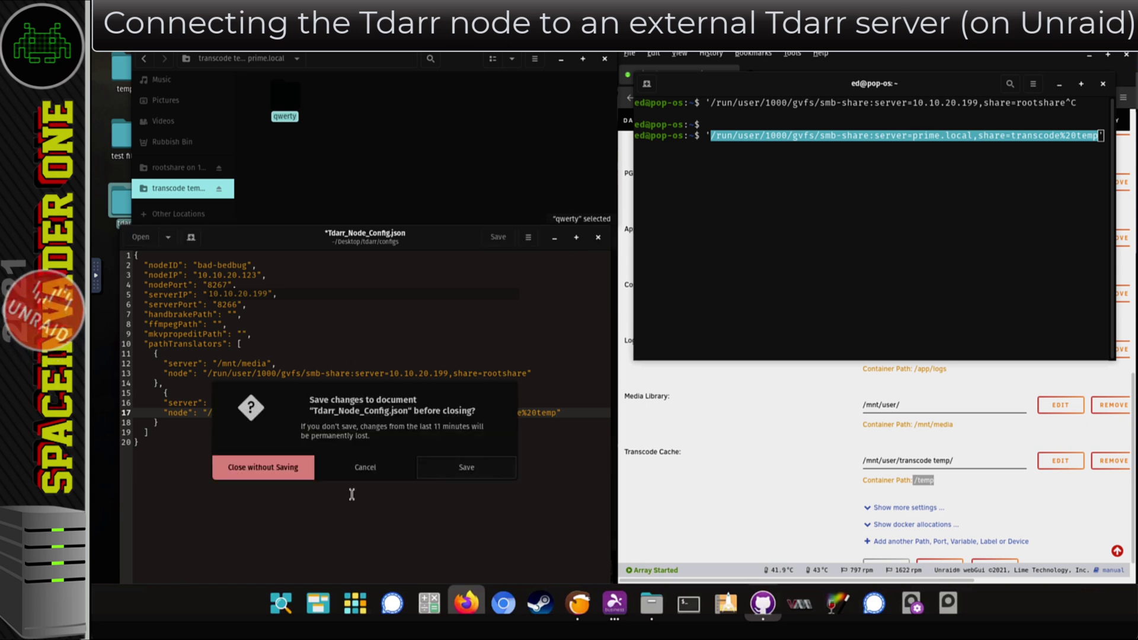
pyautogui.click(456, 479)
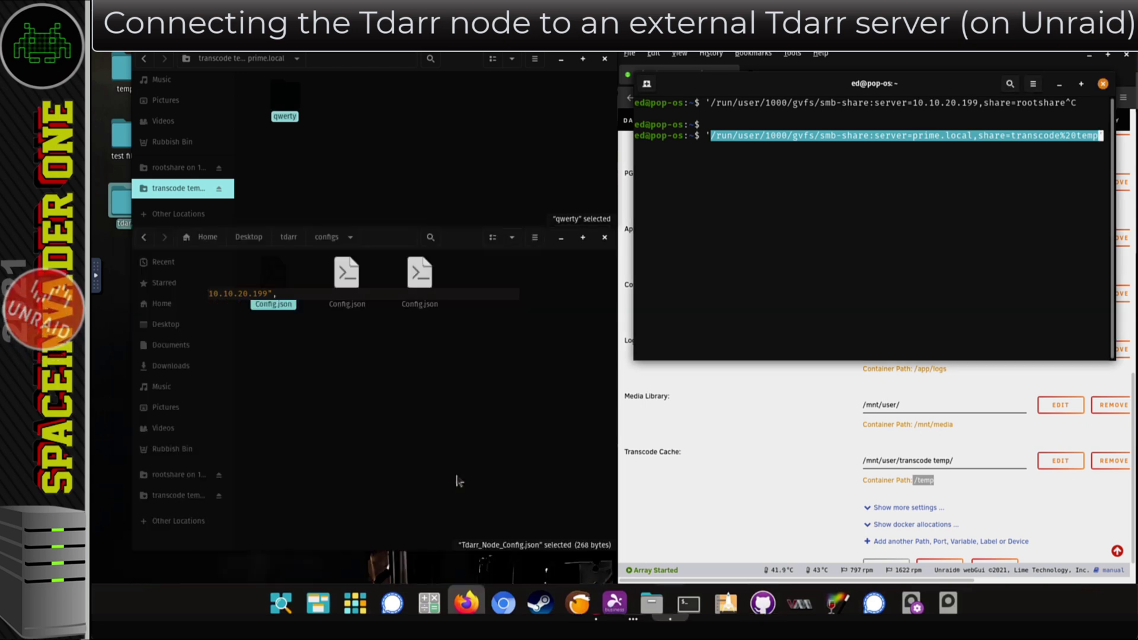
pyautogui.click(604, 59)
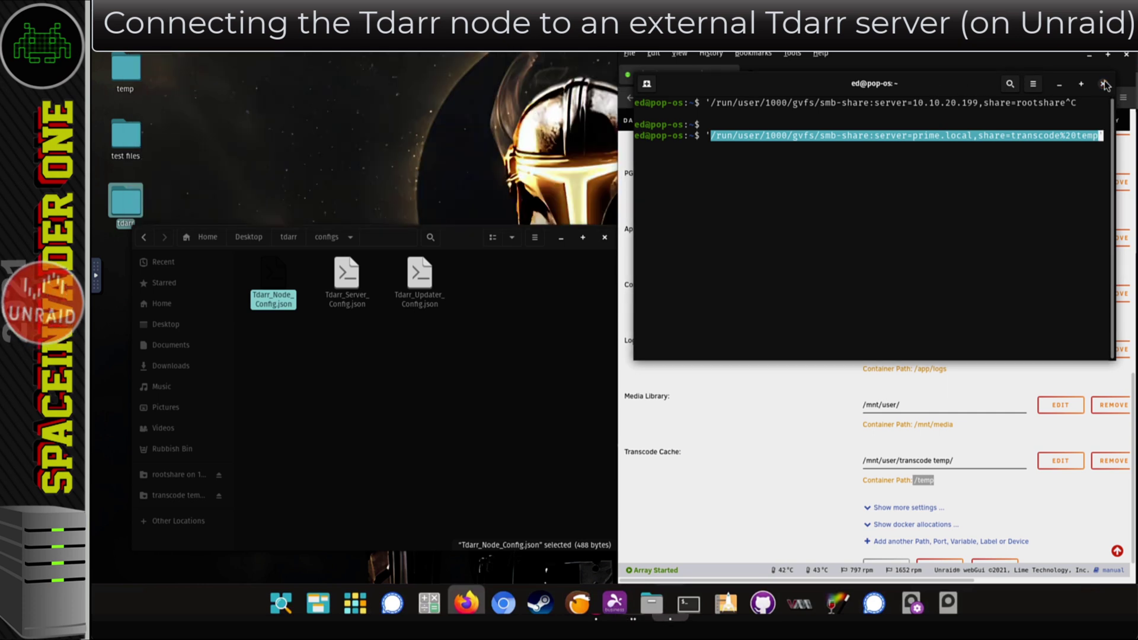
pyautogui.click(1103, 84)
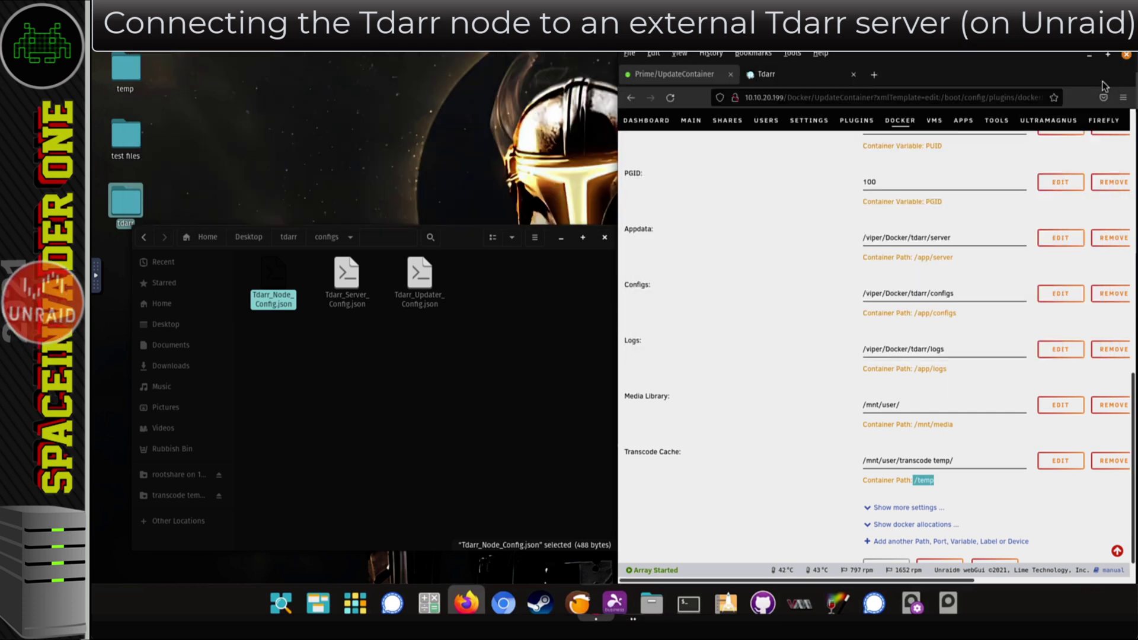
# Step: Run the Tdarr_Node binary from tdarr/Tdarr_Node in a new terminal, then close the terminal and folder windows
pyautogui.click(288, 243)
pyautogui.click(288, 238)
pyautogui.doubleClick(457, 273)
pyautogui.hotkey('ctrl', 'alt', 't')
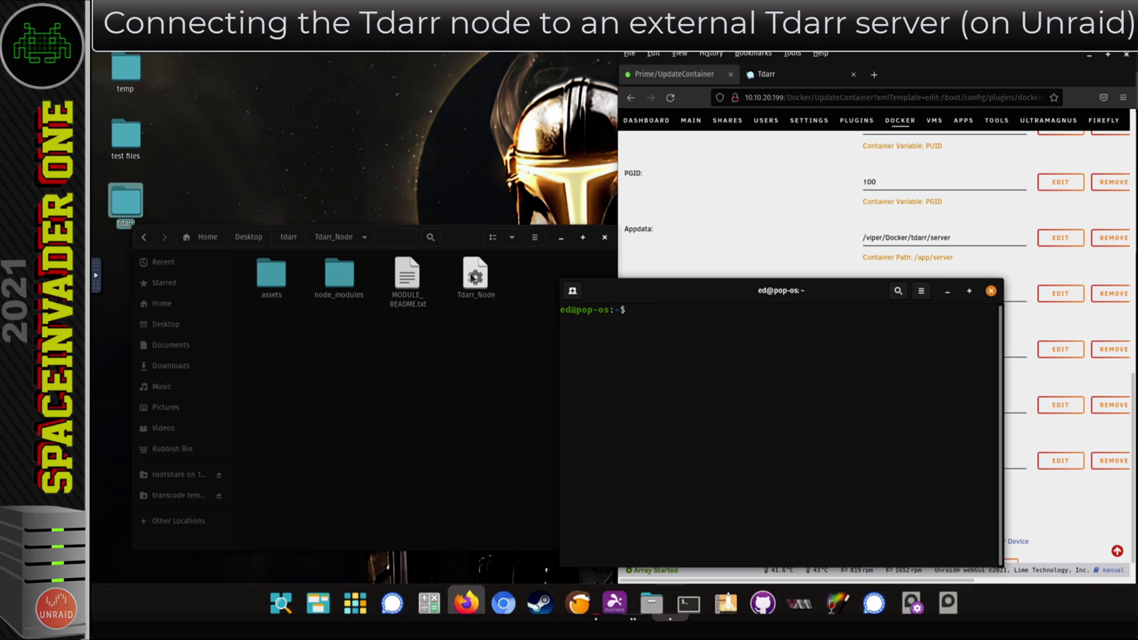
pyautogui.click(473, 278)
pyautogui.moveTo(473, 277); pyautogui.dragTo(686, 380)
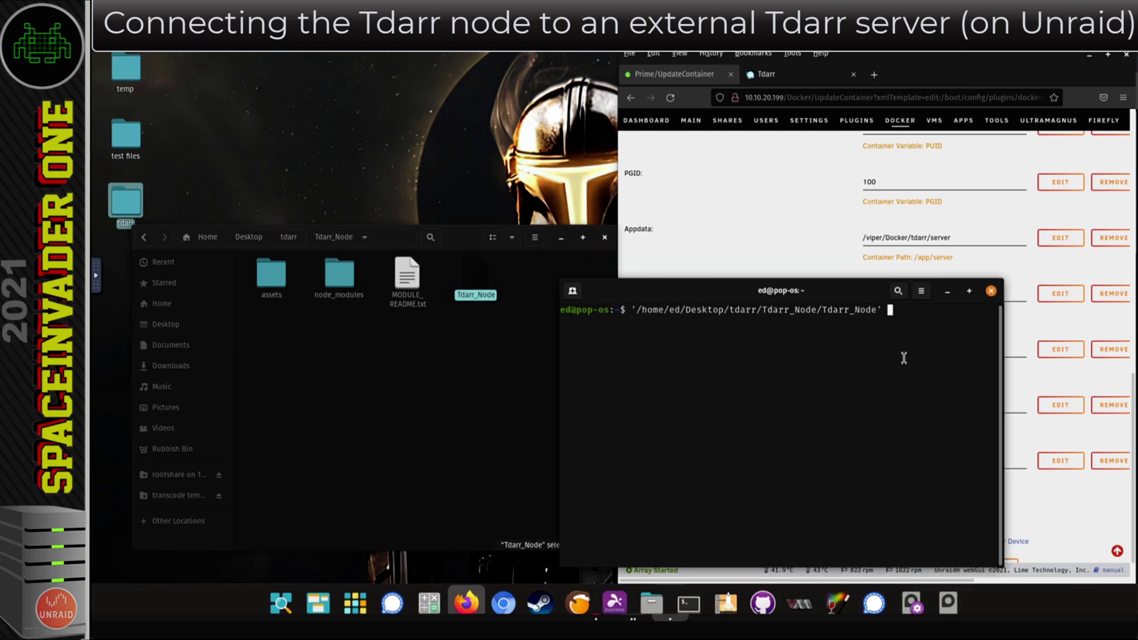
pyautogui.press('Return')
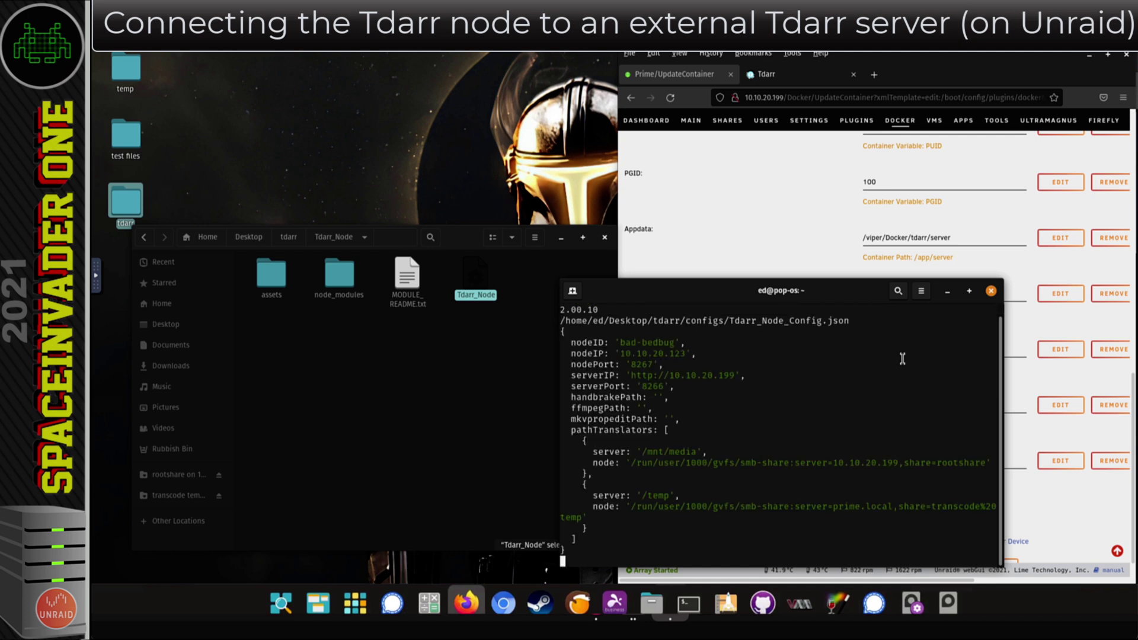
pyautogui.click(991, 291)
pyautogui.click(604, 237)
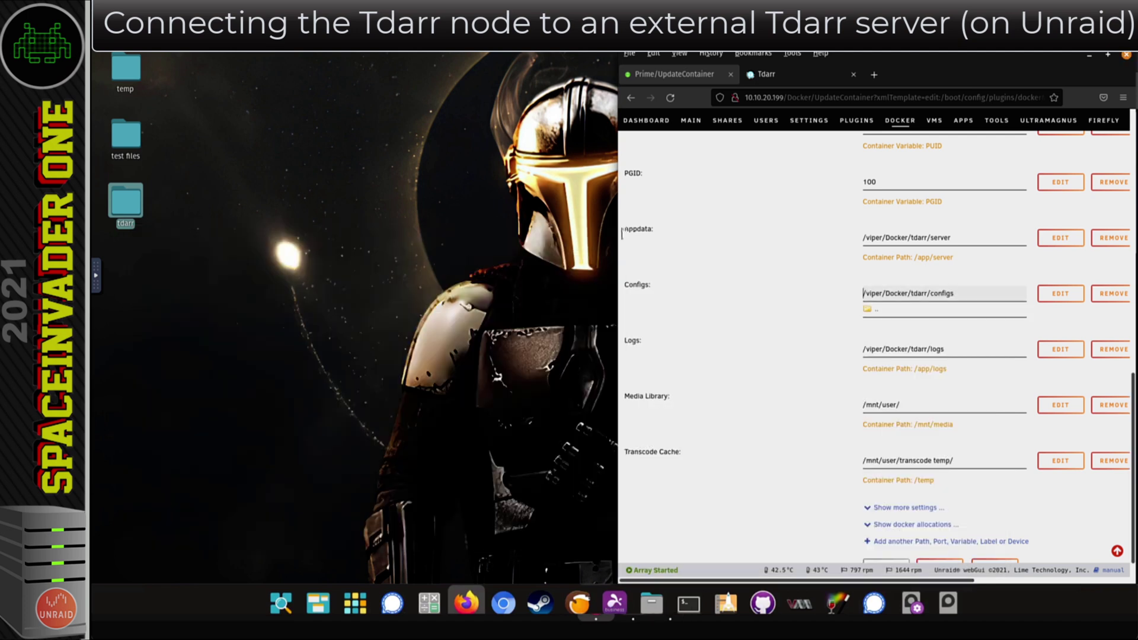
# Step: Bring up the Tdarr web interface maximized in Firefox on its home dashboard
pyautogui.click(779, 76)
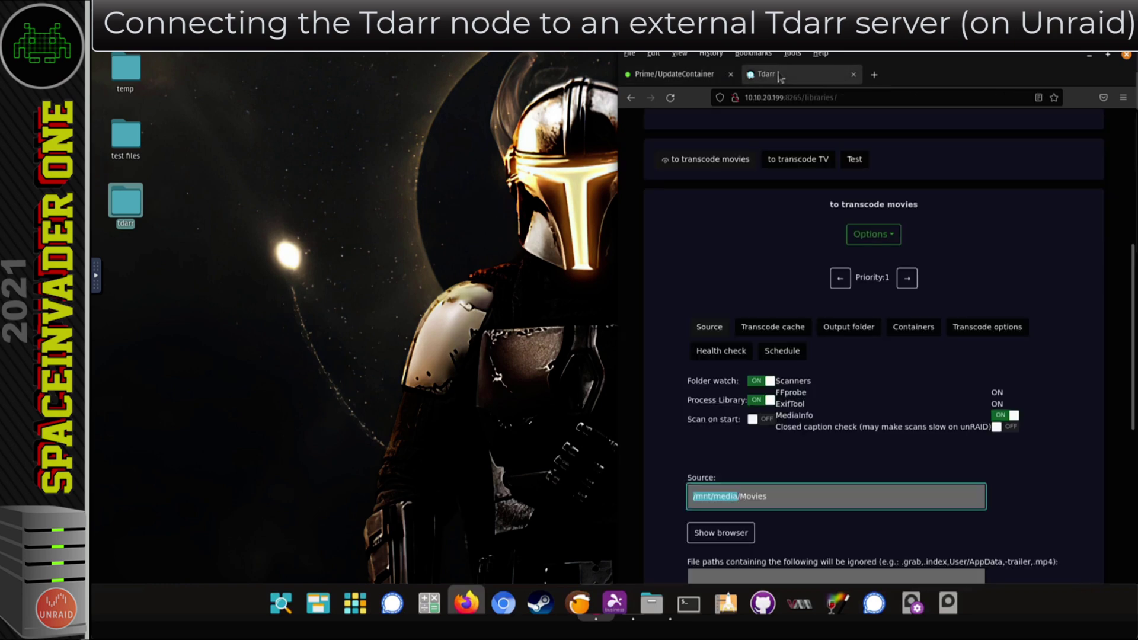
pyautogui.click(1108, 54)
pyautogui.scroll(10, 355, 232)
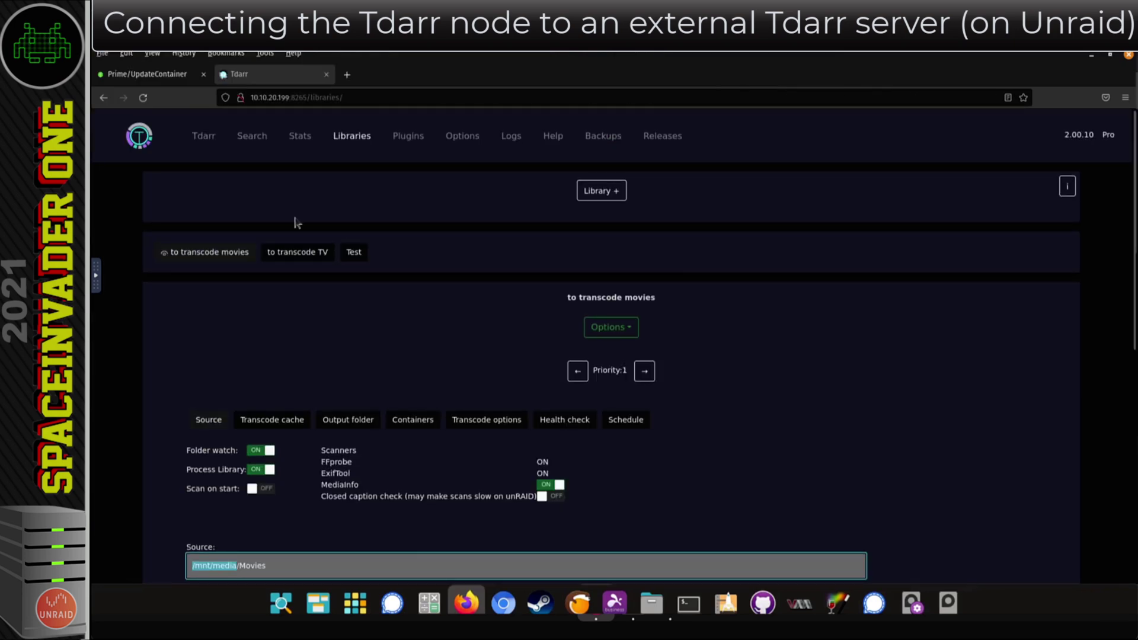
pyautogui.click(203, 147)
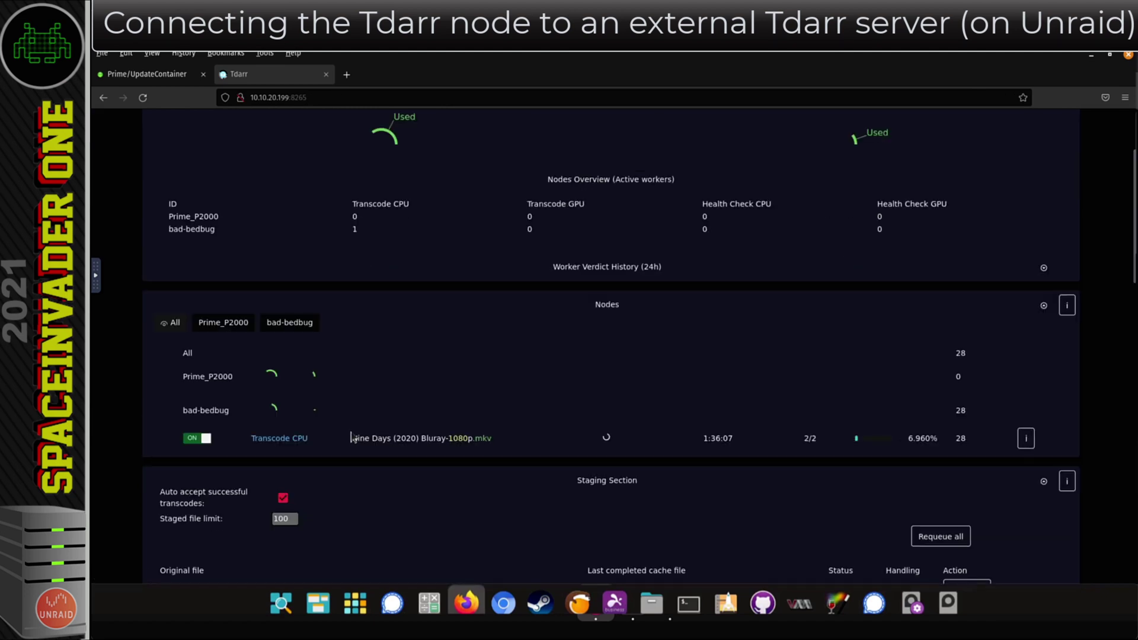
# Step: Show the bad-bedbug node's details, with its CPU worker transcoding Nine Days (2020) Bluray-1080p.mkv
pyautogui.moveTo(237, 417); pyautogui.dragTo(181, 411)
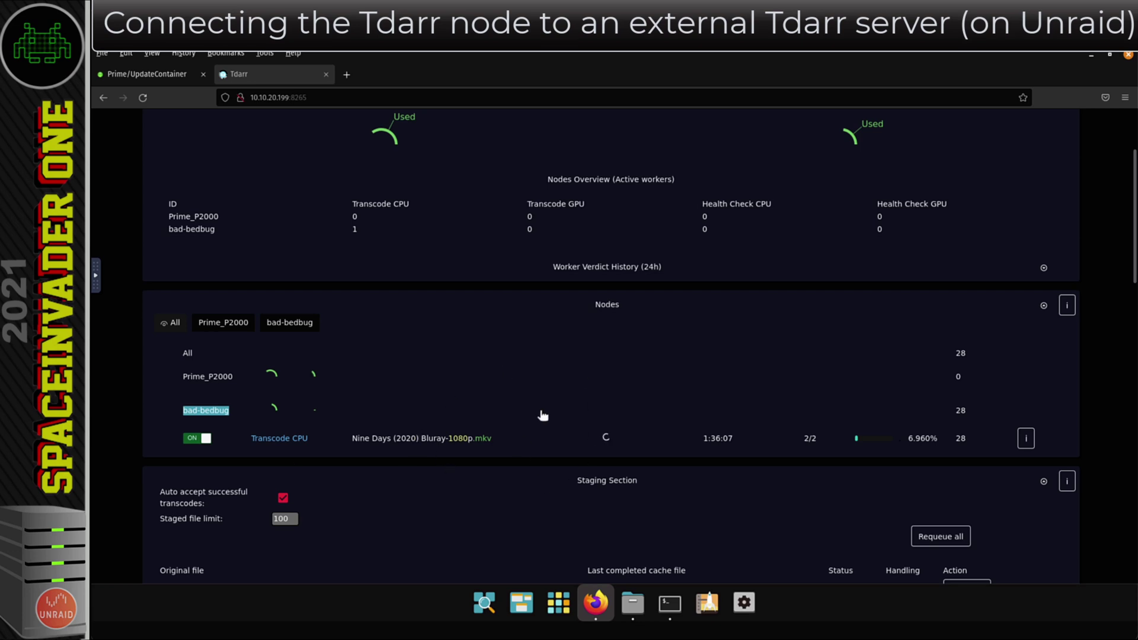
pyautogui.click(304, 328)
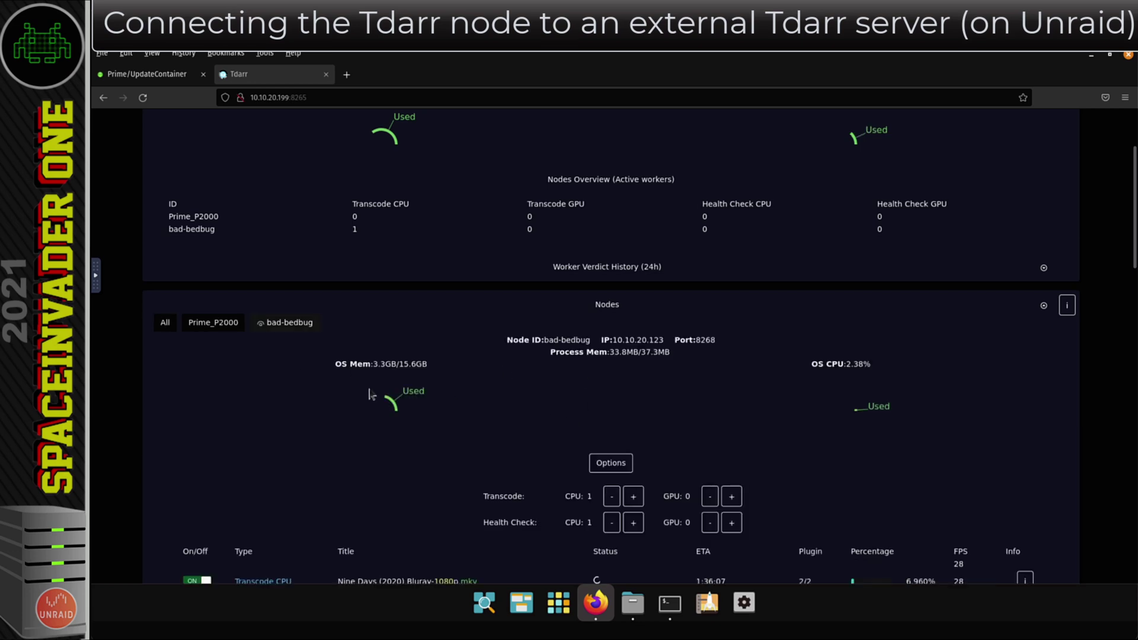
pyautogui.scroll(-3, 372, 396)
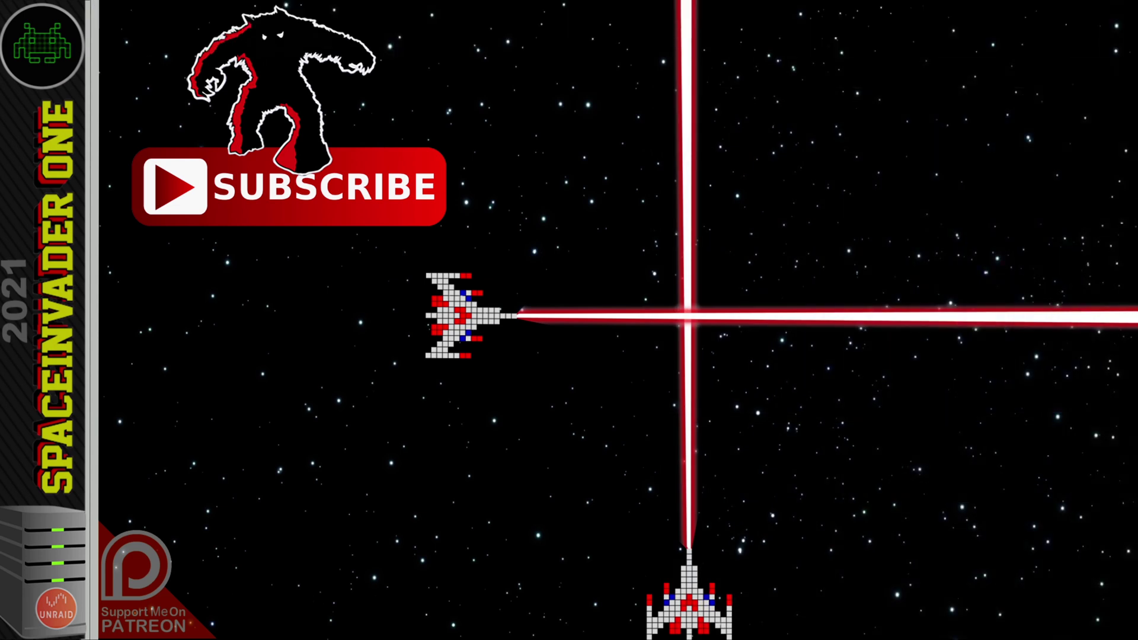